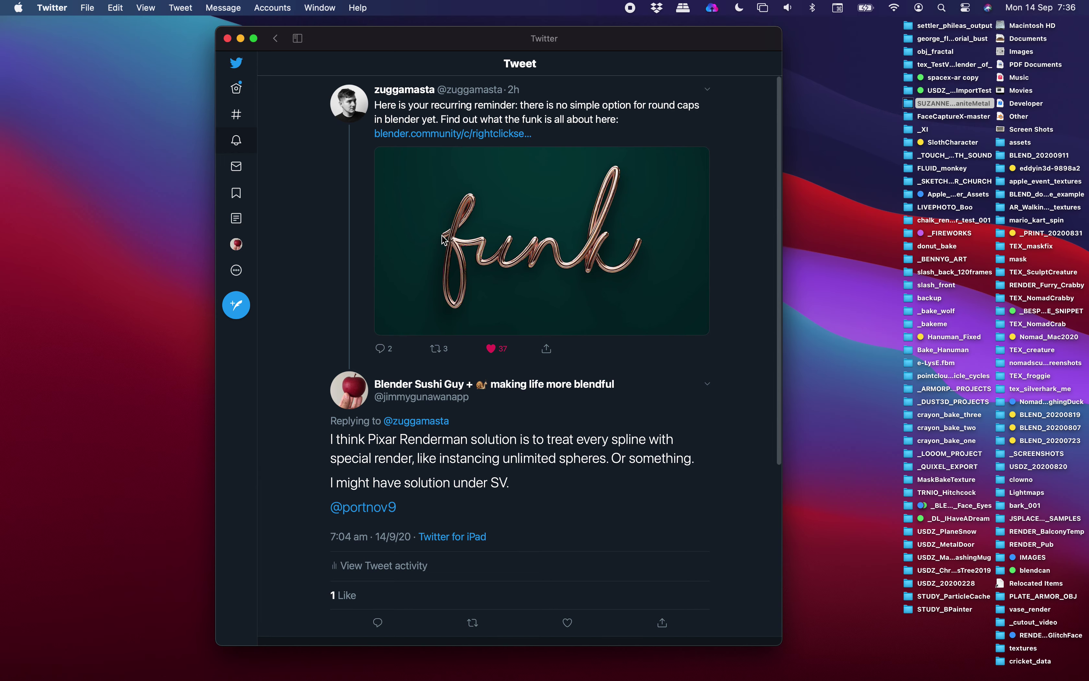
# Switch to the Right-Click Select page and read the Round Caps Fill for Beveled Curves proposal and its comments
pyautogui.hotkey('ctrl', 'Right')
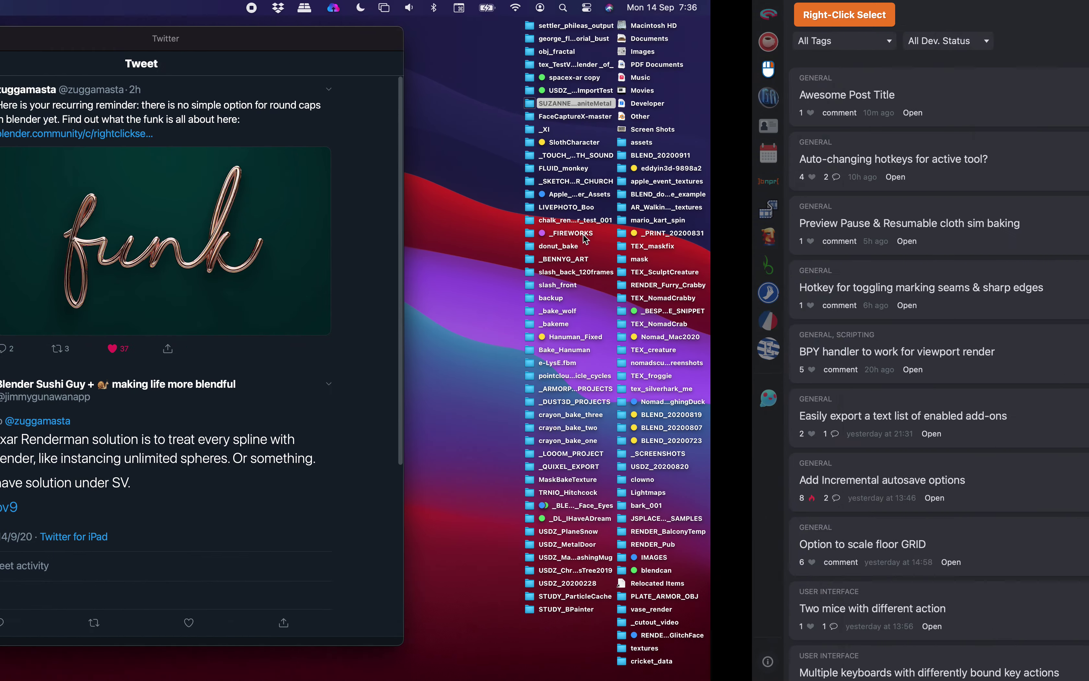
pyautogui.moveTo(588, 5)
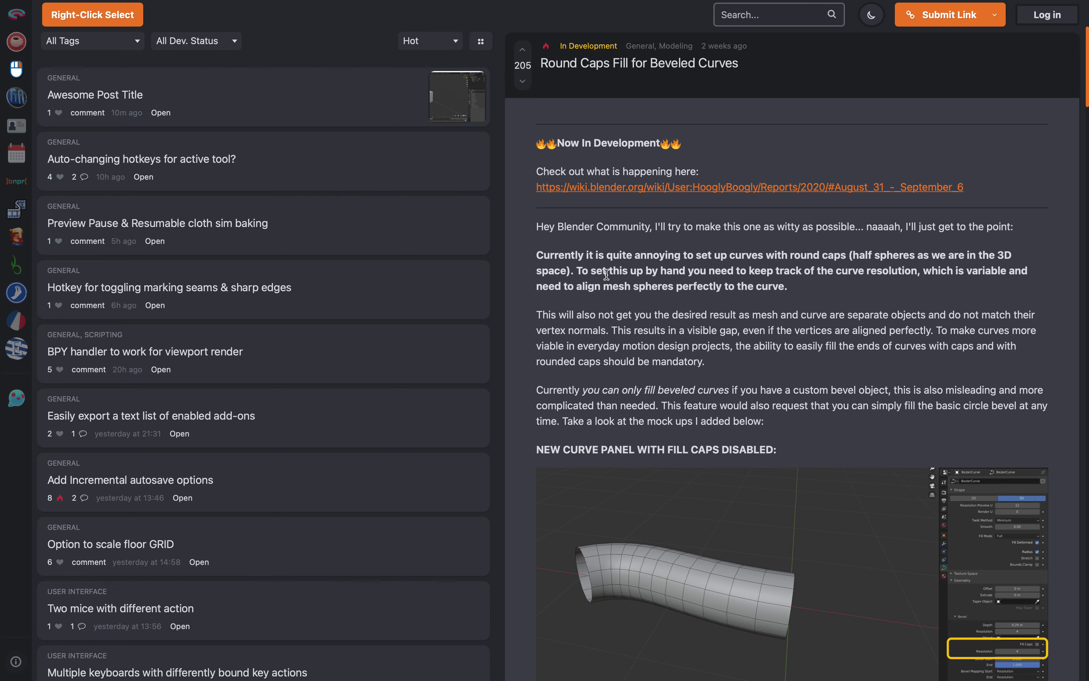
pyautogui.moveTo(1085, 122); pyautogui.dragTo(1073, 373)
pyautogui.scroll(-5, 1001, 368)
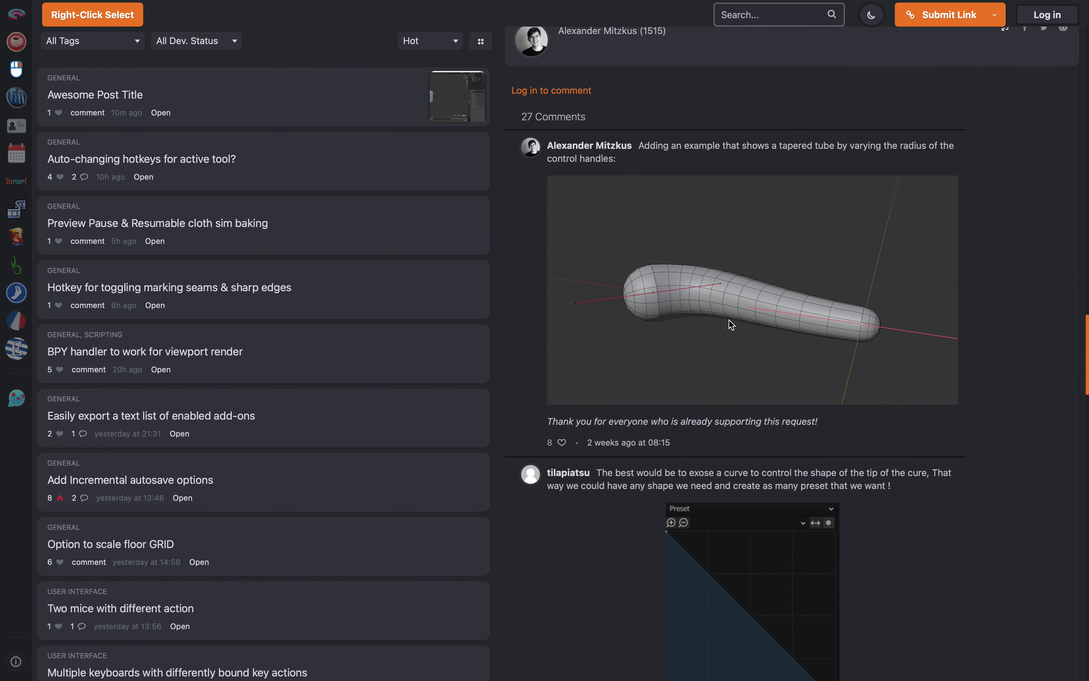
pyautogui.moveTo(1087, 331); pyautogui.dragTo(1088, 32)
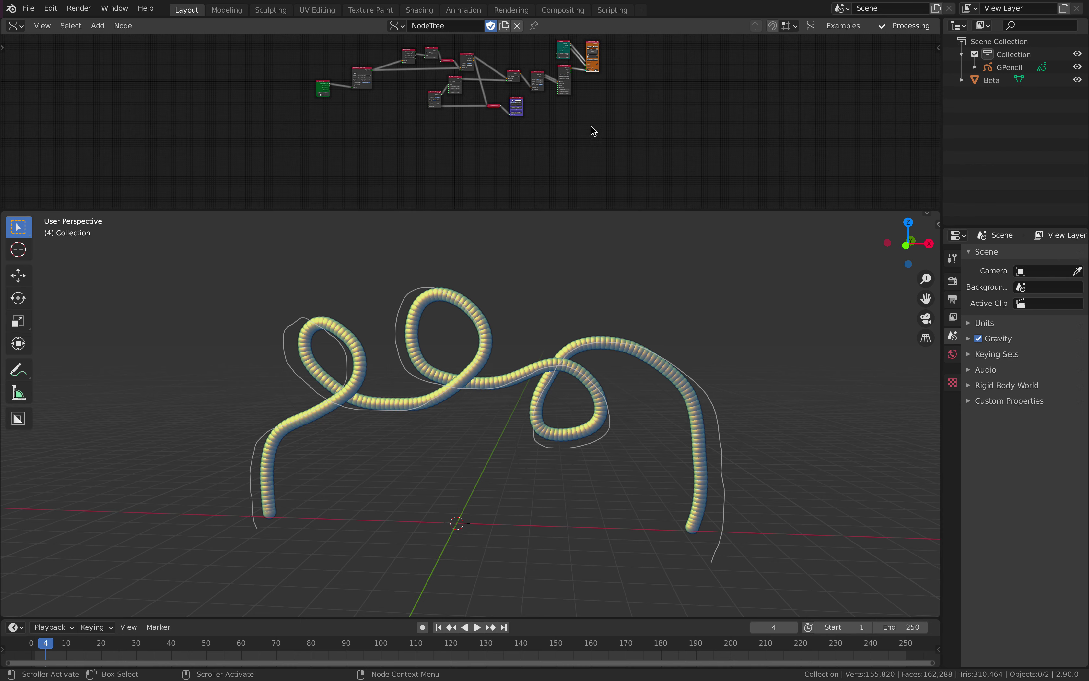
# Switch to Blender and examine the example node tree, the instanced tube and its source grease pencil stroke
pyautogui.moveTo(600, 95); pyautogui.dragTo(593, 134, button='middle')
pyautogui.scroll(-1, 602, 143)
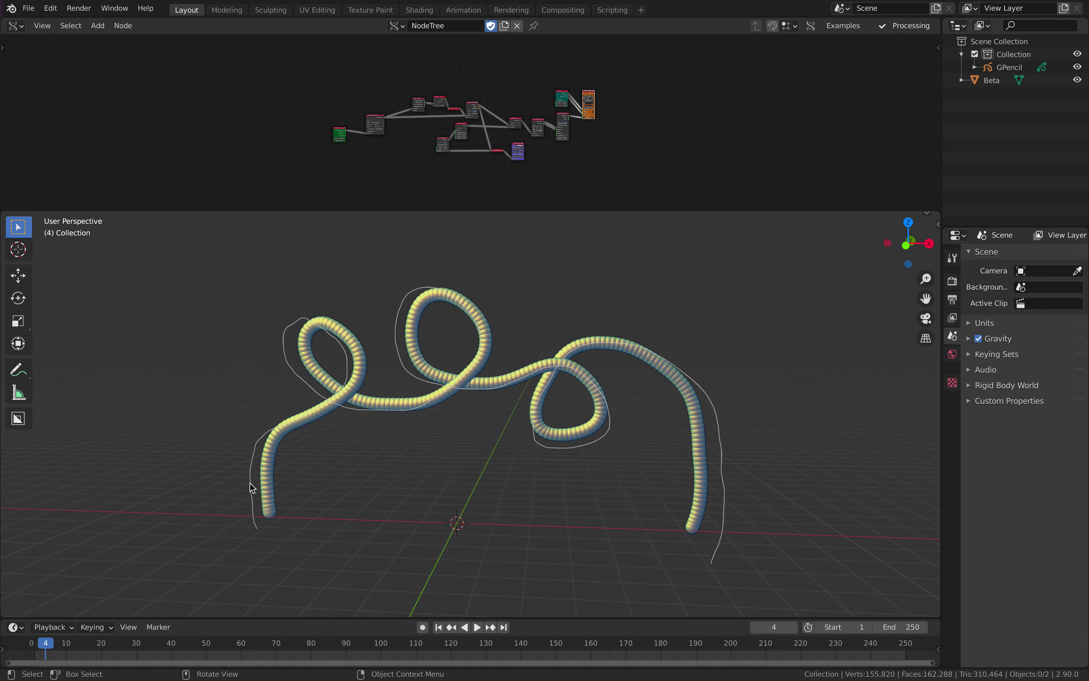
pyautogui.moveTo(483, 401)
pyautogui.mouseDown(button='middle')
pyautogui.moveTo(510, 384)
pyautogui.moveTo(607, 401)
pyautogui.moveTo(486, 400)
pyautogui.moveTo(514, 441)
pyautogui.mouseUp(button='middle')
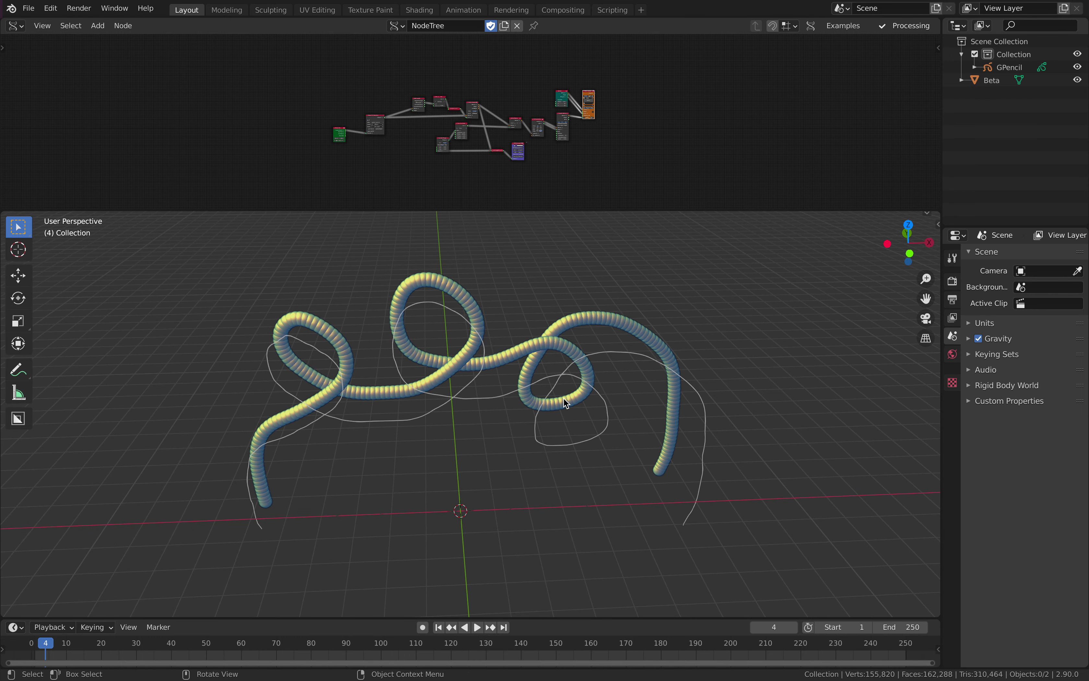
pyautogui.click(592, 352)
pyautogui.moveTo(594, 353)
pyautogui.mouseDown(button='middle')
pyautogui.moveTo(672, 366)
pyautogui.moveTo(620, 358)
pyautogui.moveTo(459, 368)
pyautogui.moveTo(453, 354)
pyautogui.mouseUp(button='middle')
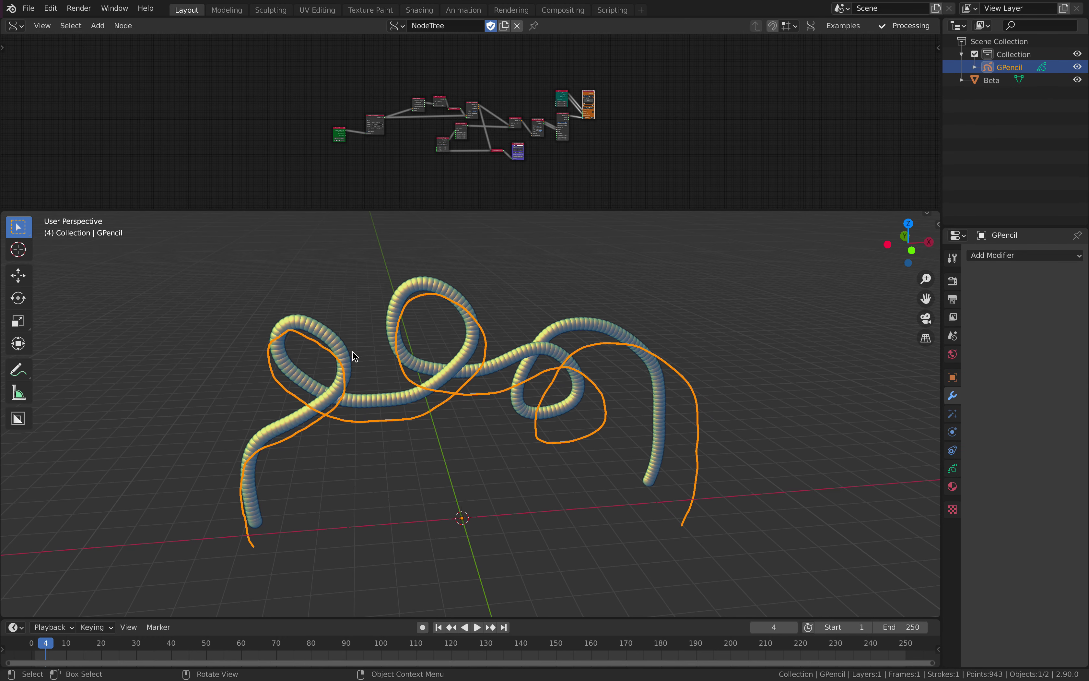
pyautogui.moveTo(350, 362); pyautogui.dragTo(404, 343, button='middle')
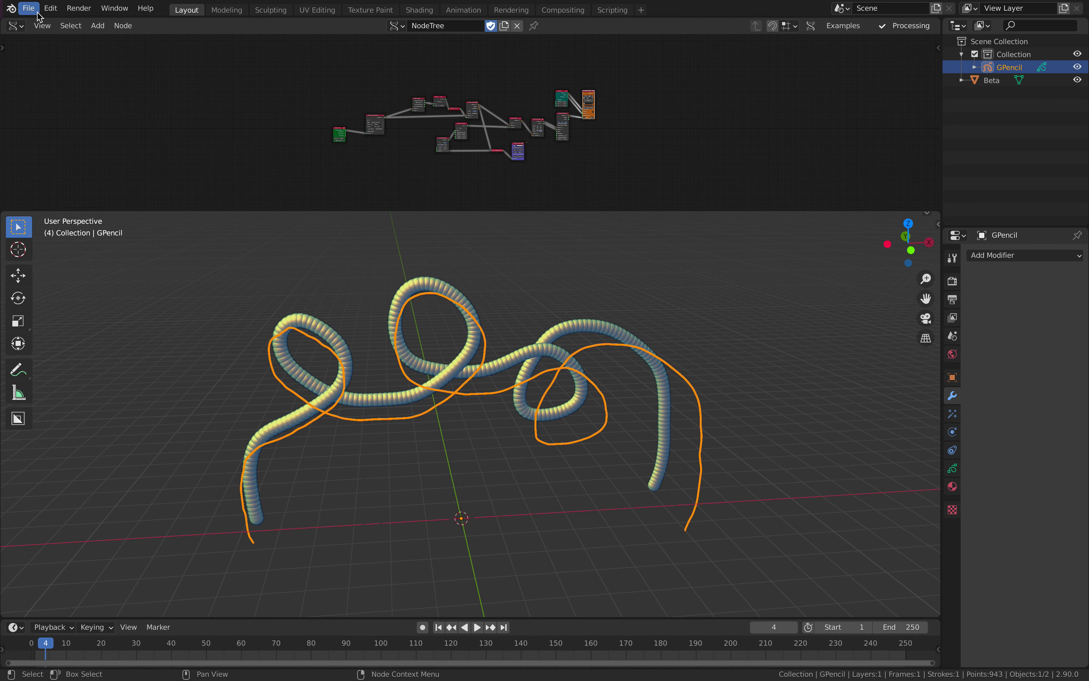
# Start a new file with the default scene, discarding the unsaved changes to instance_along_curves_001
pyautogui.click(28, 8)
pyautogui.moveTo(45, 25)
pyautogui.click(160, 25)
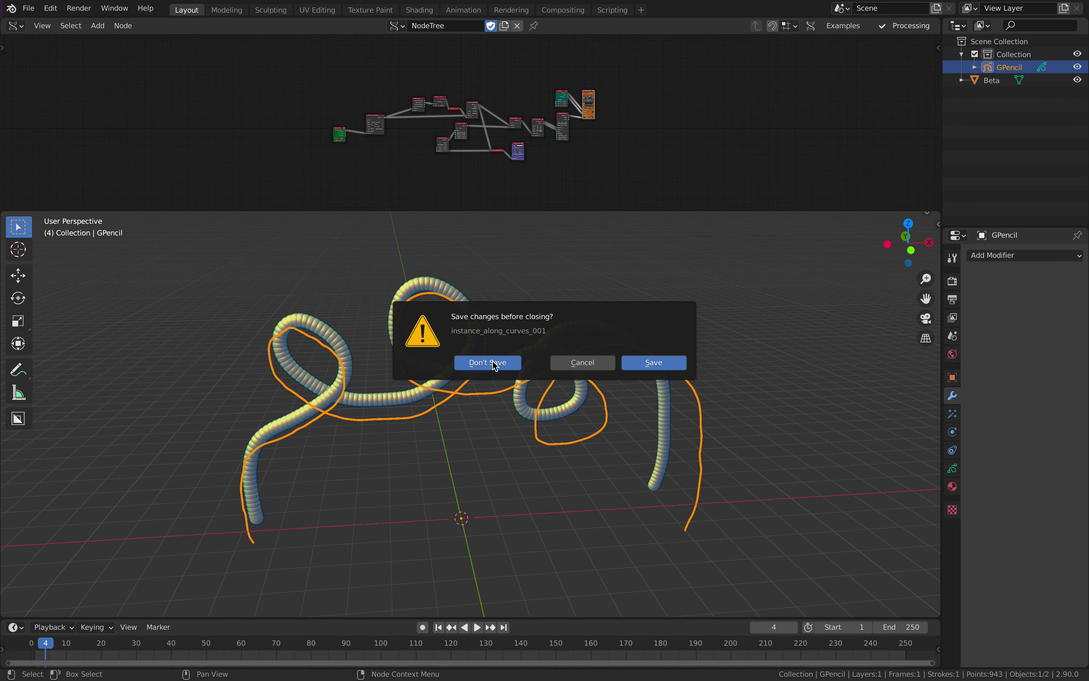
pyautogui.press('Return')
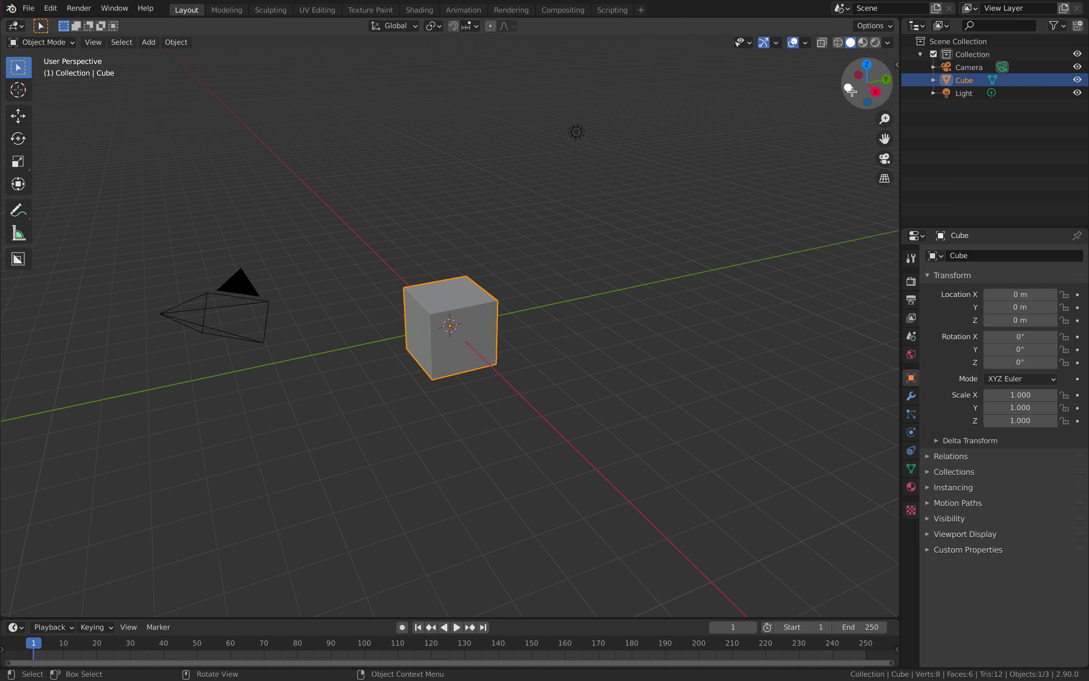
# Switch to the right orthographic view and delete all the default objects from the scene
pyautogui.click(875, 92)
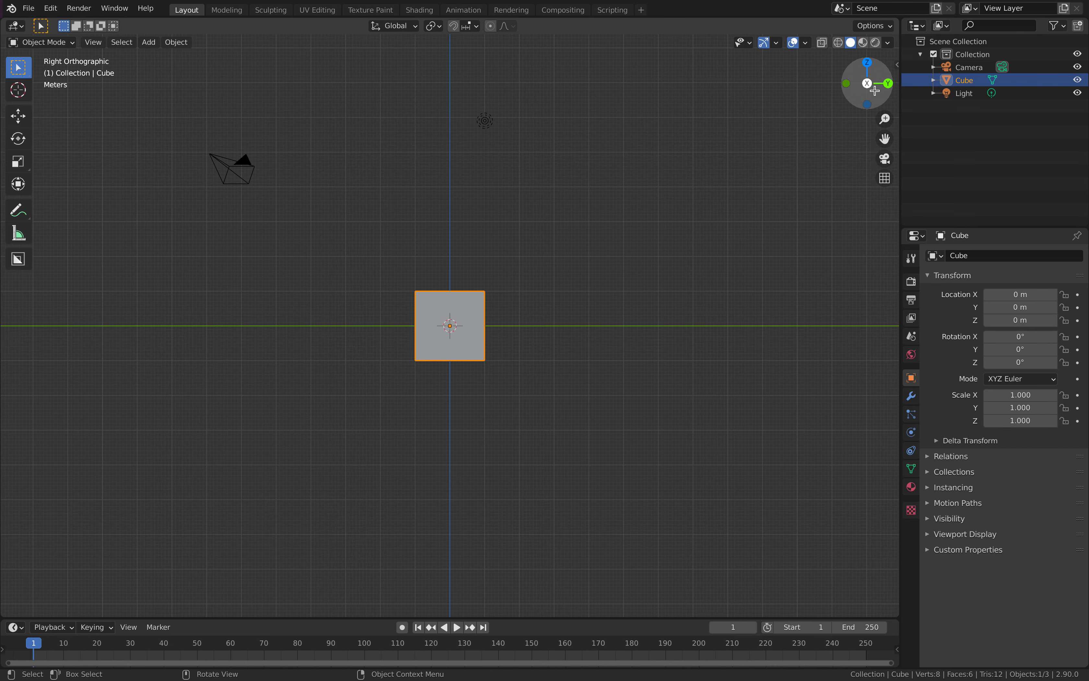
pyautogui.press('a')
pyautogui.press('x')
pyautogui.click(556, 273)
pyautogui.scroll(1, 418, 270)
# Add a blank grease pencil object at the origin and put it in Draw mode
pyautogui.hotkey('shift', 'a')
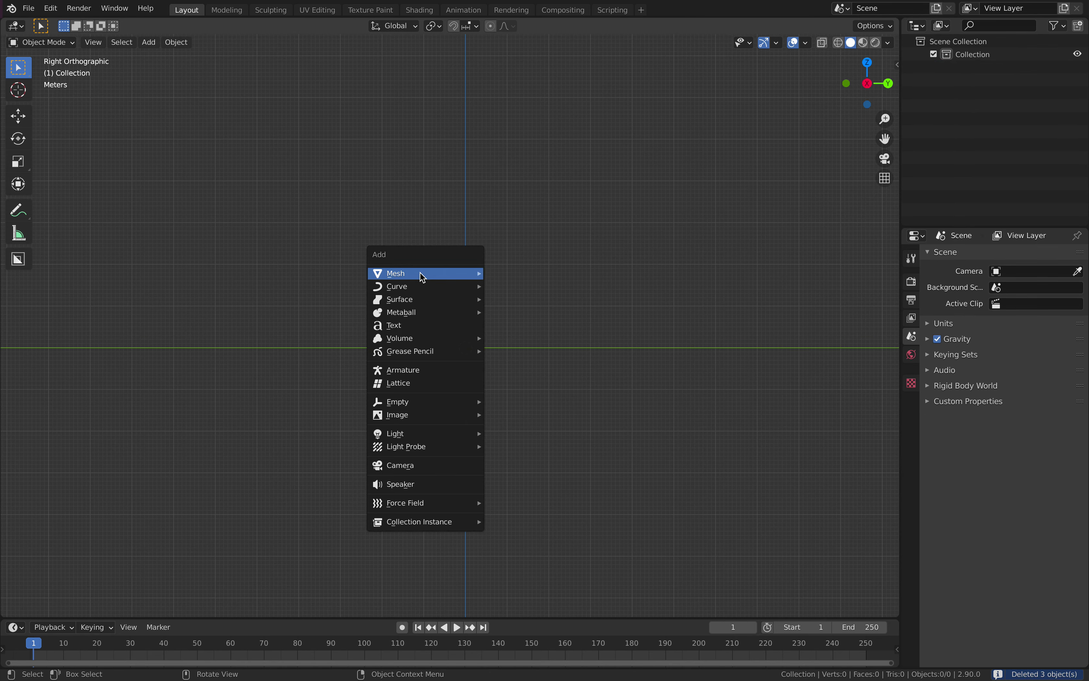
pyautogui.moveTo(423, 278)
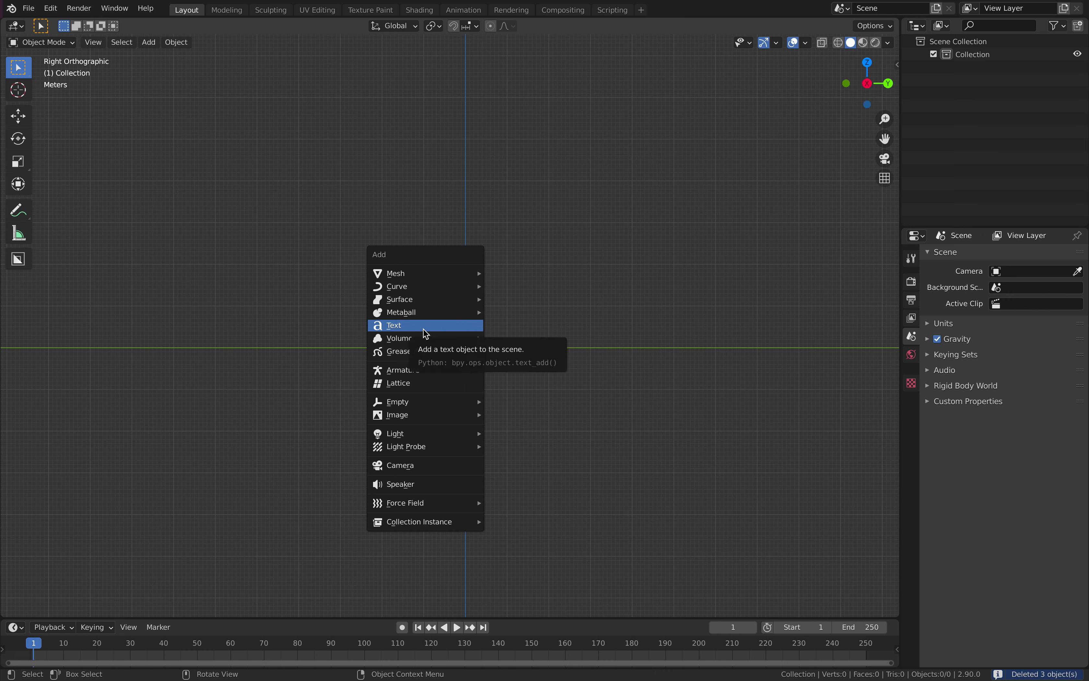
pyautogui.moveTo(430, 355)
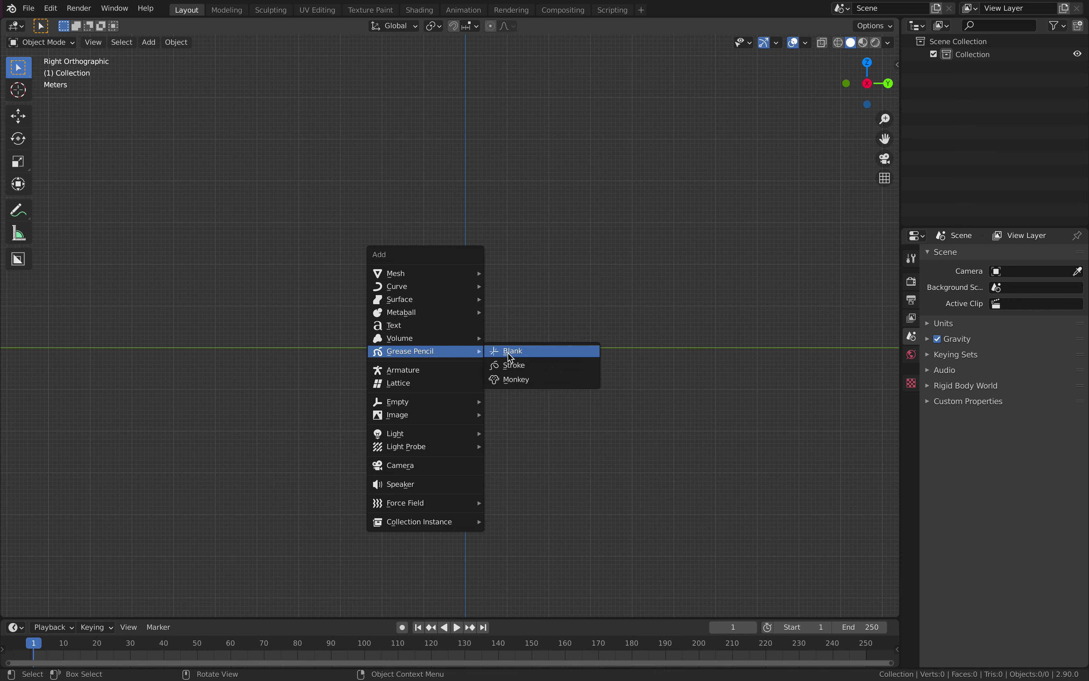
pyautogui.click(510, 353)
pyautogui.click(60, 47)
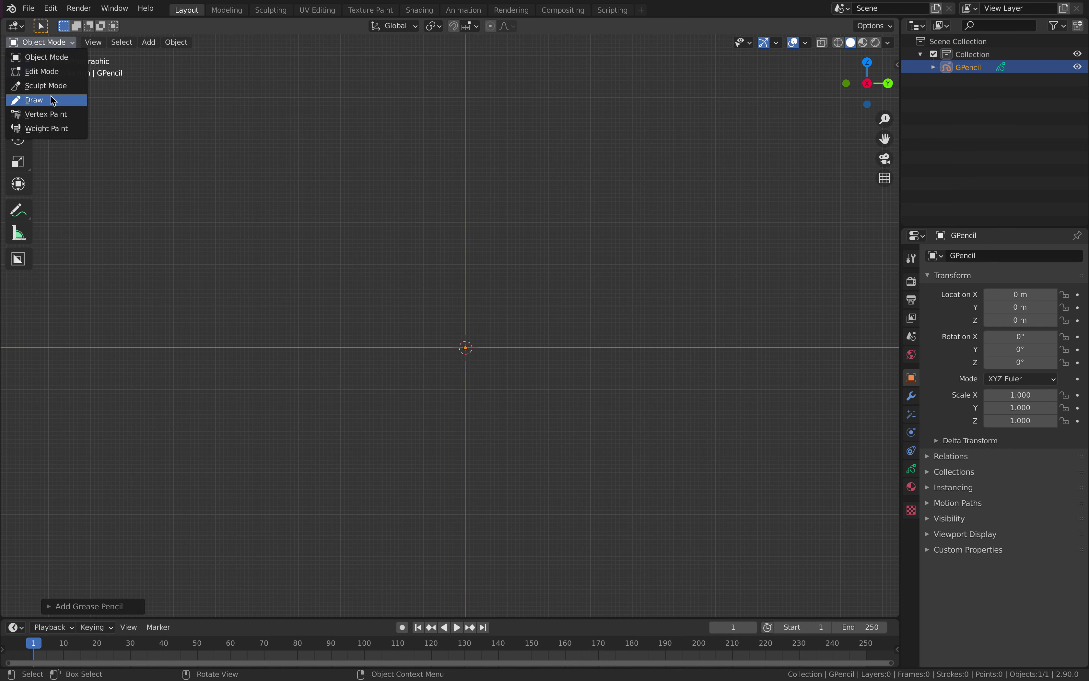
pyautogui.click(67, 100)
pyautogui.moveTo(366, 258)
pyautogui.keyDown('shift'); pyautogui.mouseDown(button='middle')
pyautogui.moveTo(354, 345)
pyautogui.moveTo(341, 361)
pyautogui.mouseUp(button='middle'); pyautogui.keyUp('shift')
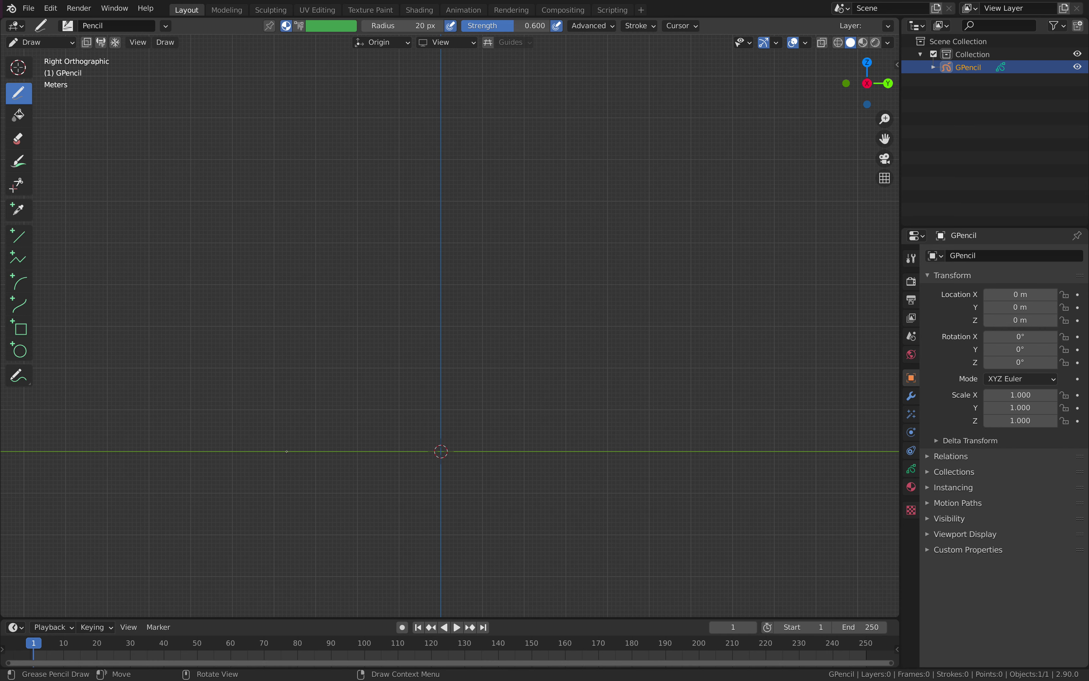
# Draw one continuous stroke with three loops, starting and ending on the green ground axis, and return to Object Mode
pyautogui.click(281, 452)
pyautogui.moveTo(284, 377)
pyautogui.mouseDown()
pyautogui.moveTo(380, 299)
pyautogui.moveTo(545, 314)
pyautogui.mouseUp()
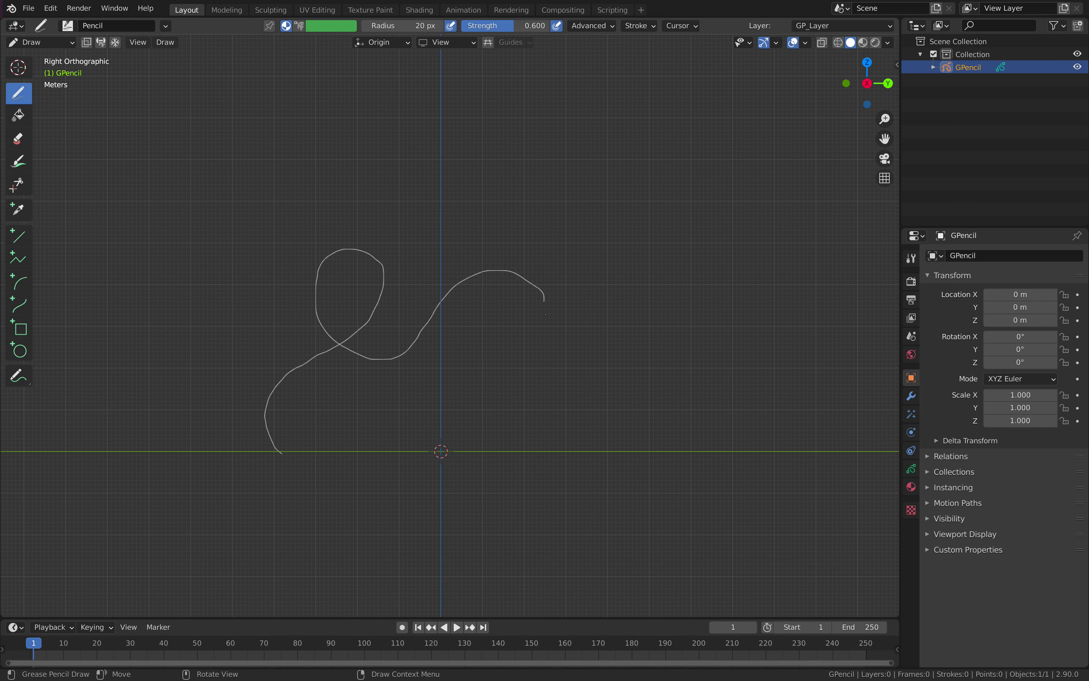
pyautogui.moveTo(485, 293); pyautogui.dragTo(620, 302)
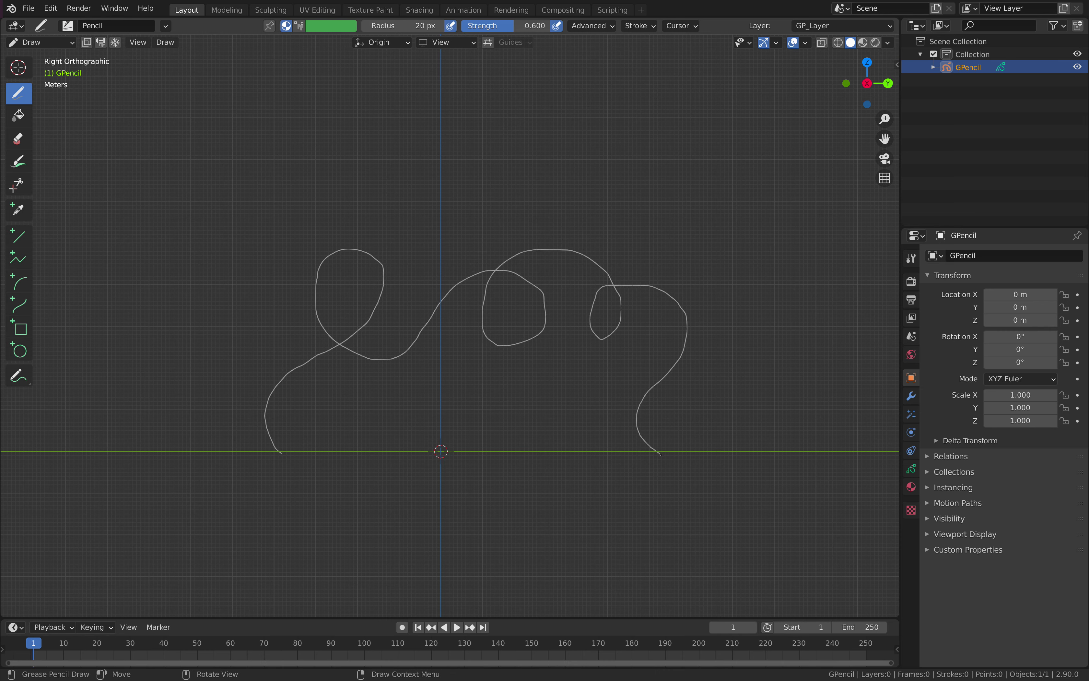
pyautogui.moveTo(660, 455); pyautogui.dragTo(660, 455)
pyautogui.moveTo(617, 440); pyautogui.dragTo(192, 146, button='middle')
pyautogui.click(57, 40)
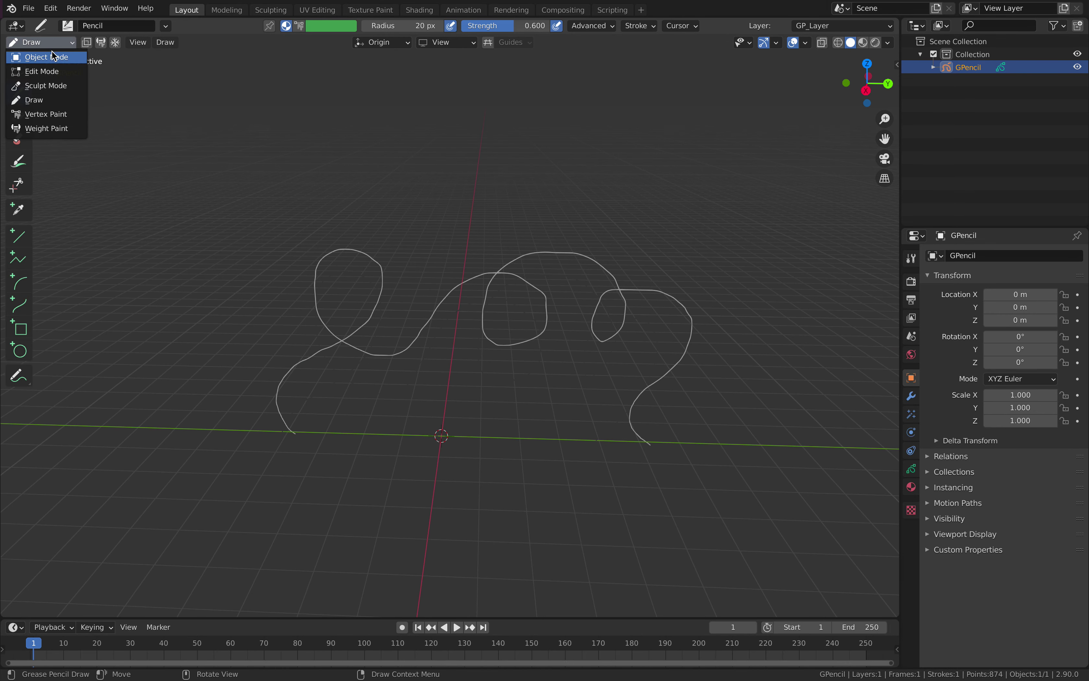
pyautogui.click(51, 53)
pyautogui.moveTo(470, 238)
pyautogui.mouseDown(button='middle')
pyautogui.moveTo(500, 245)
pyautogui.moveTo(472, 255)
pyautogui.mouseUp(button='middle')
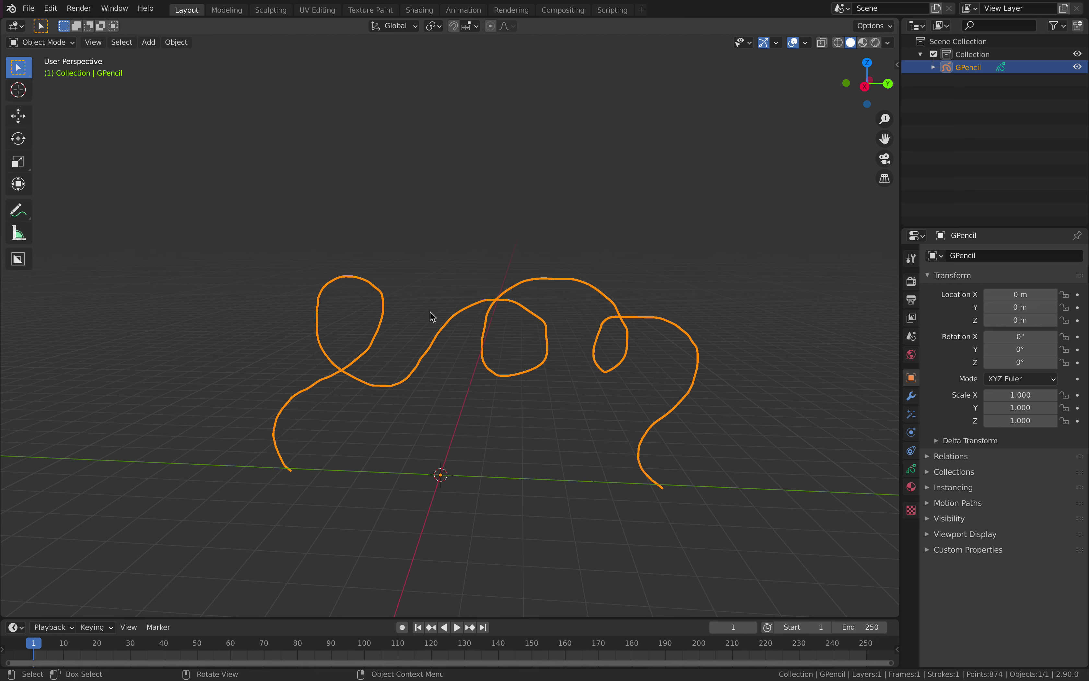
pyautogui.click(34, 43)
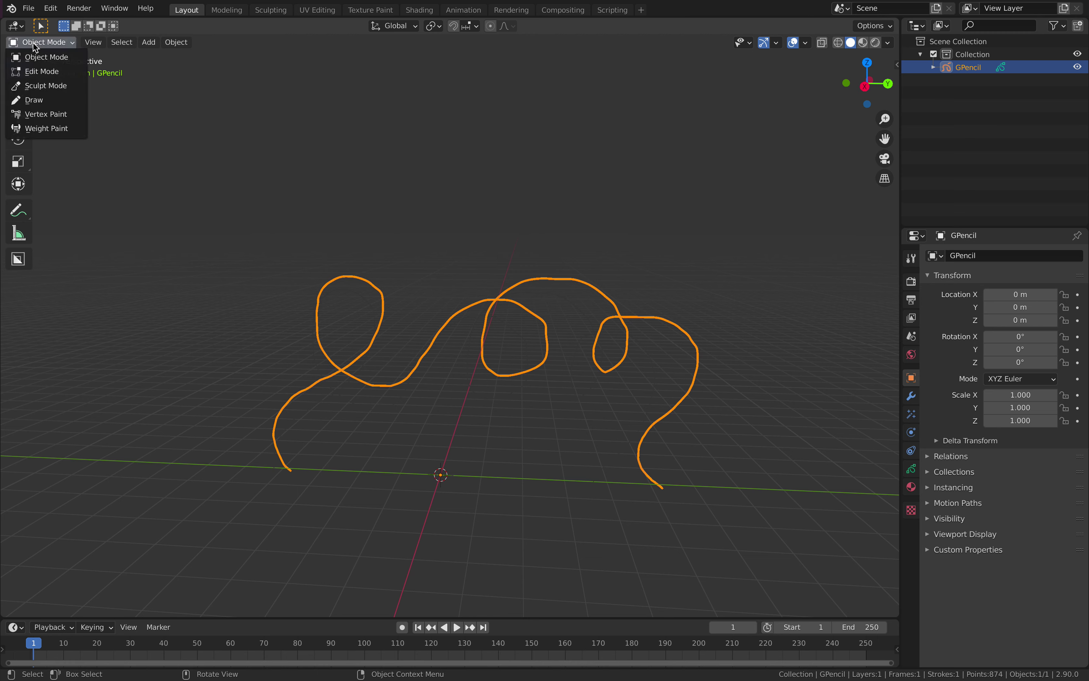
pyautogui.click(62, 40)
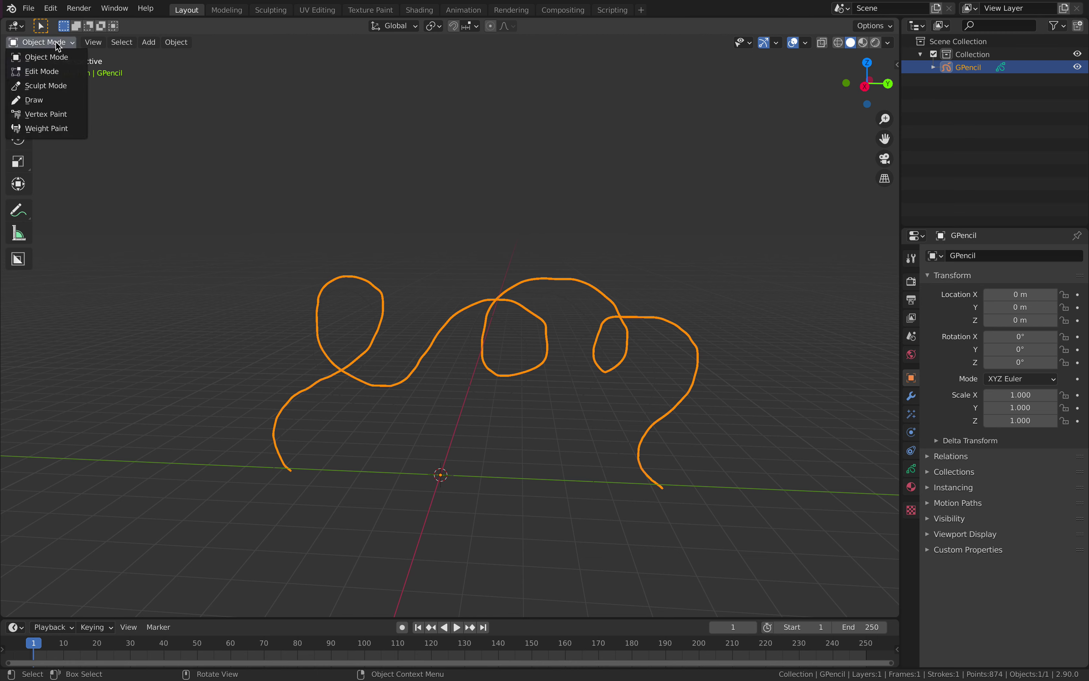
pyautogui.click(48, 85)
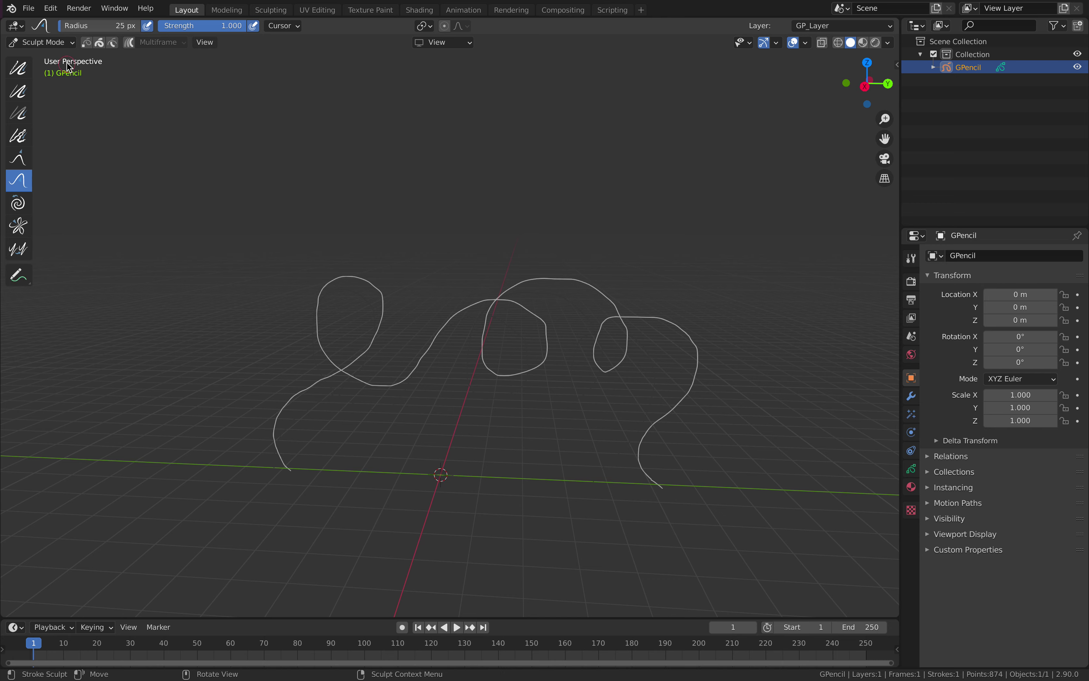
pyautogui.click(58, 44)
pyautogui.click(61, 57)
# Split the 3D viewport into two areas stacked one above the other
pyautogui.moveTo(352, 232); pyautogui.dragTo(383, 218, button='middle')
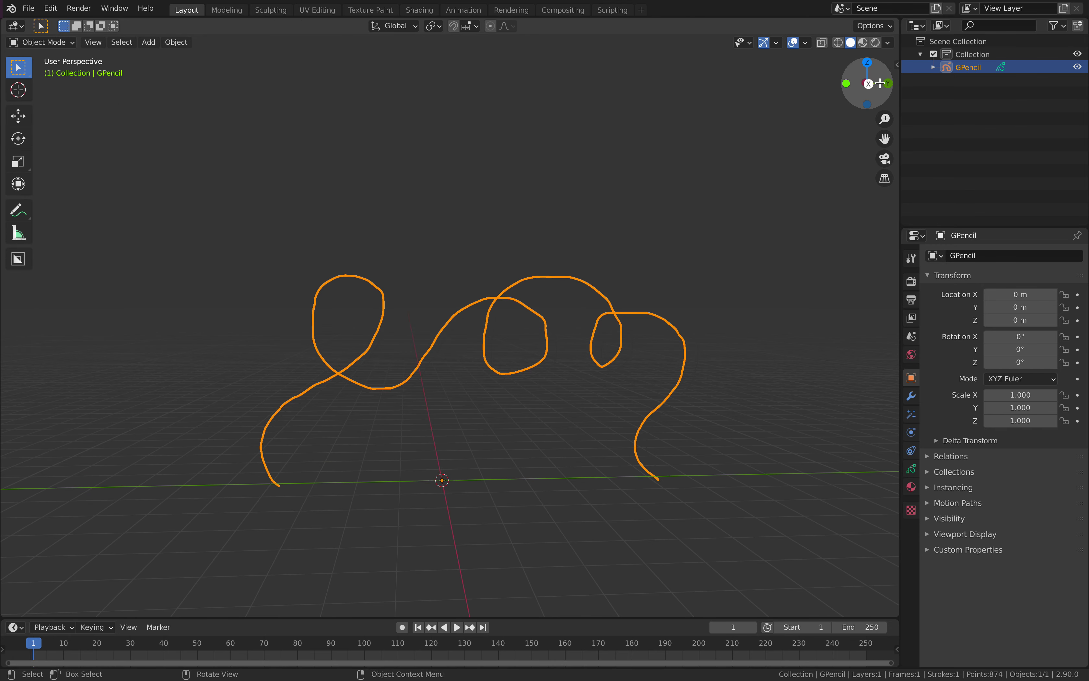
pyautogui.moveTo(896, 22); pyautogui.dragTo(872, 297)
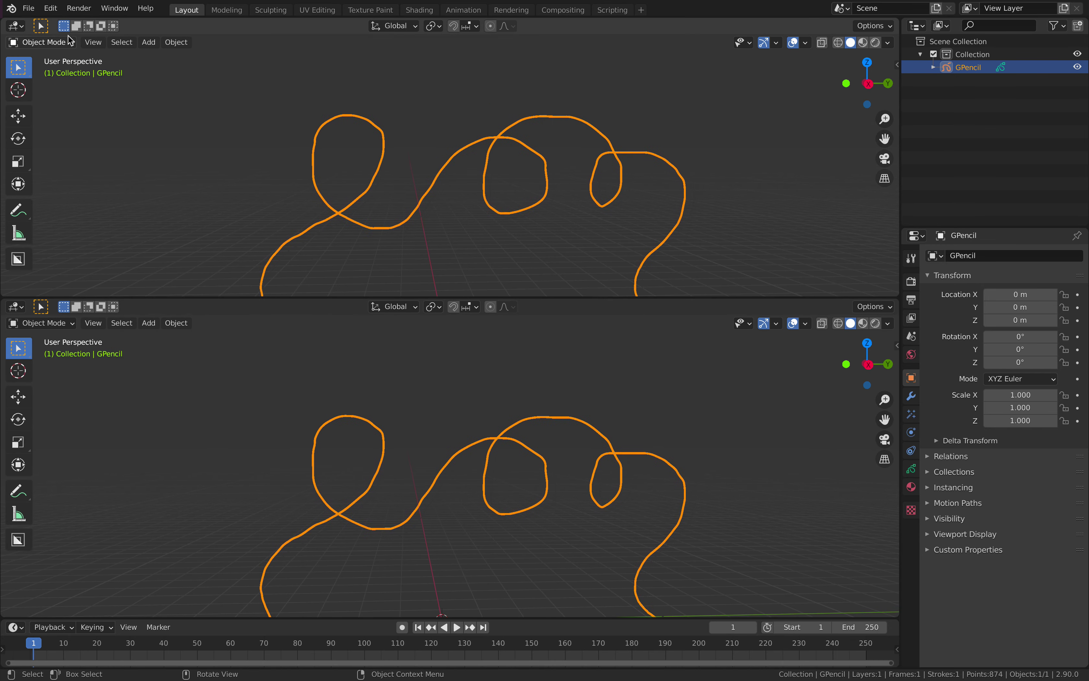
# Save the file to the Desktop as sv_round_curve_001.blend
pyautogui.click(29, 8)
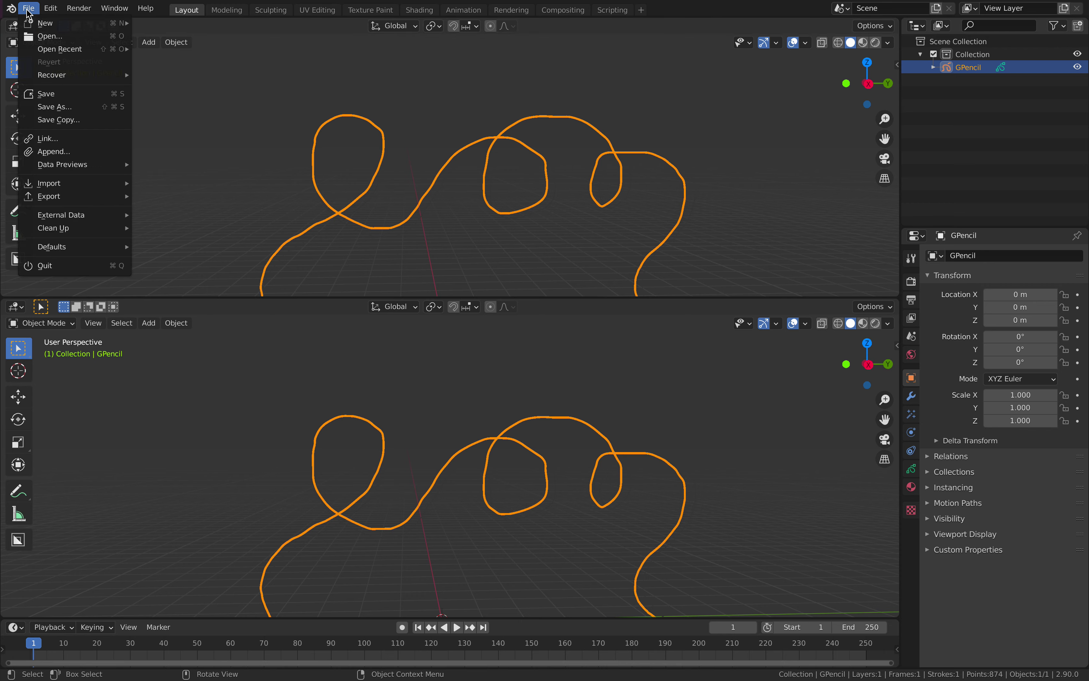
pyautogui.click(47, 108)
pyautogui.click(380, 623)
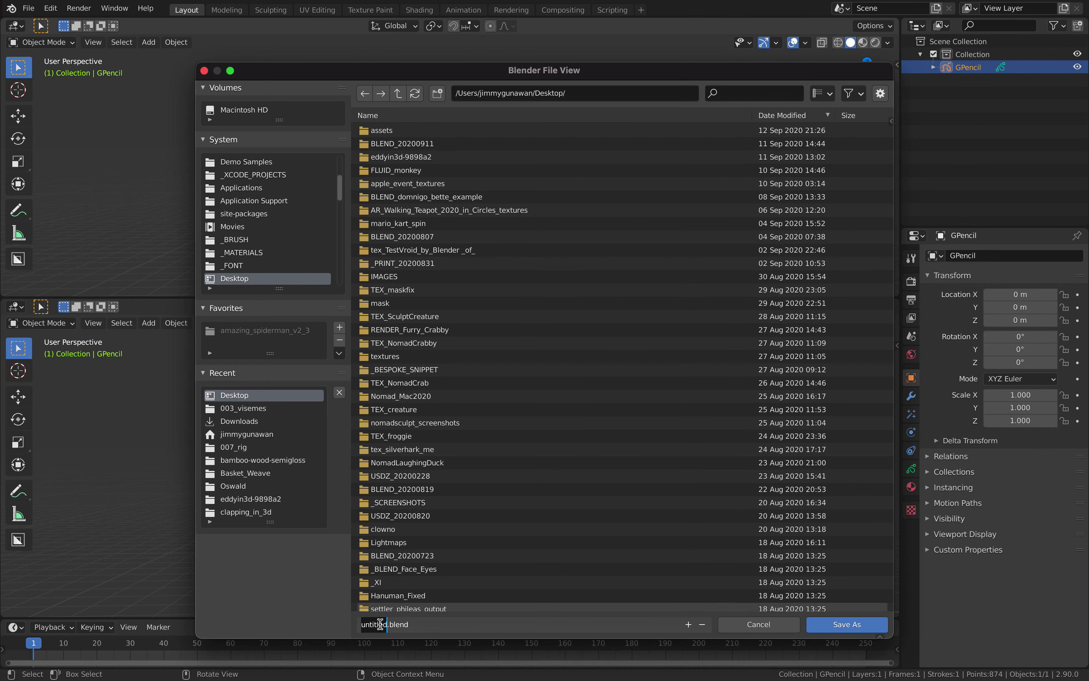
pyautogui.write('sv_round_')
pyautogui.write('curve_001')
pyautogui.press('Return')
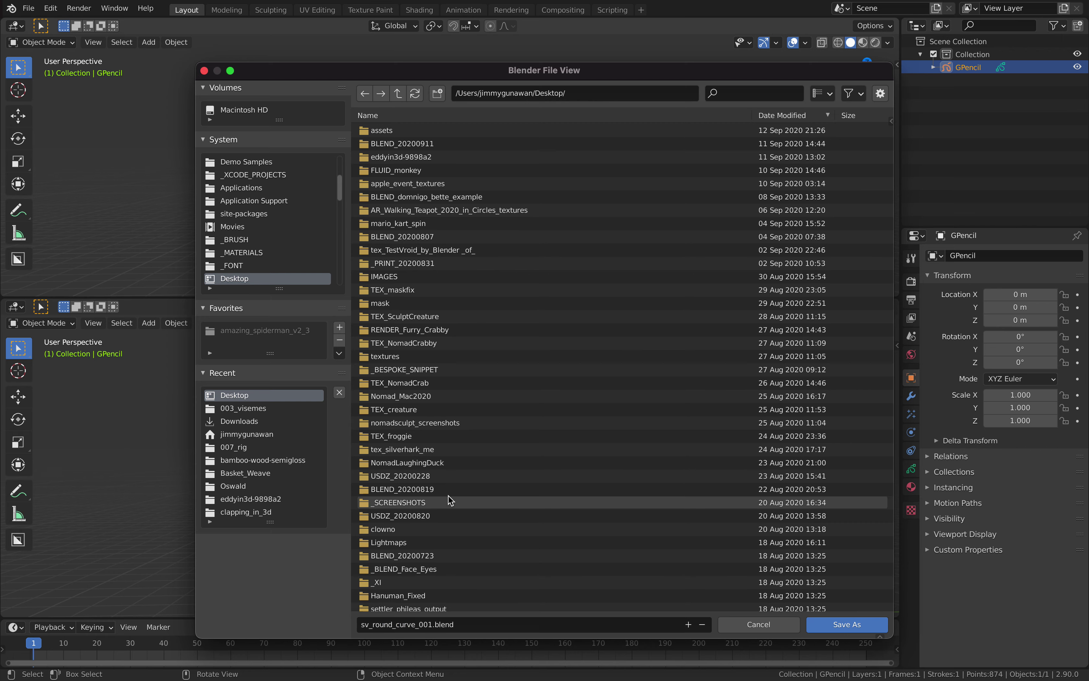
pyautogui.click(847, 624)
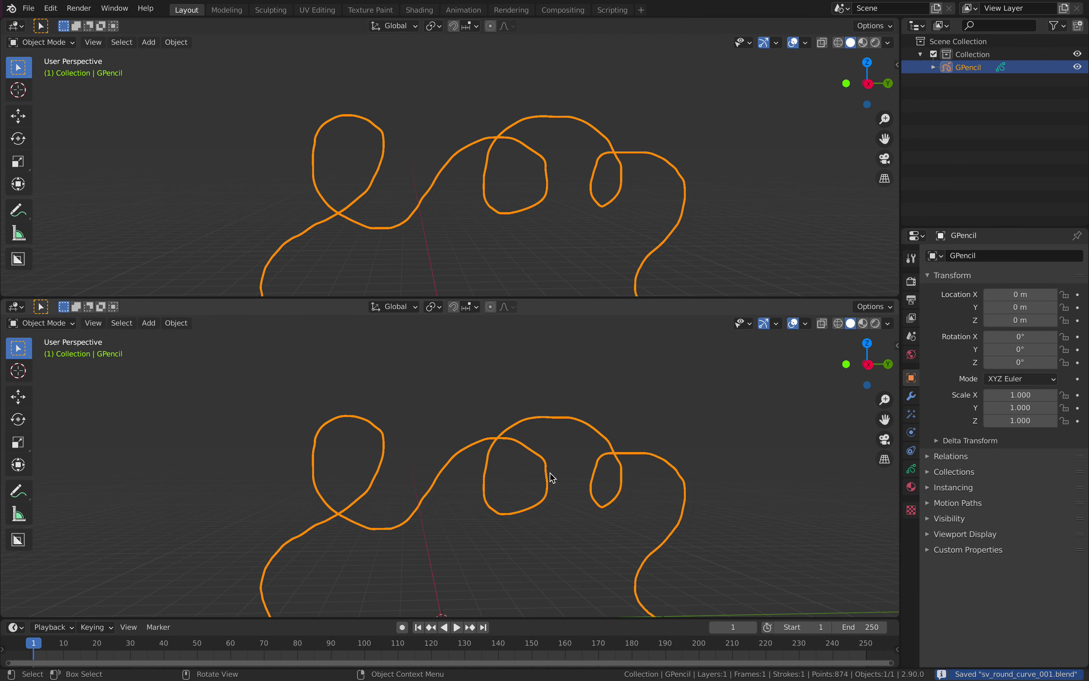
# Turn the upper viewport into a Sverchok Nodes editor, create a new node tree and collapse its sidebar
pyautogui.click(20, 28)
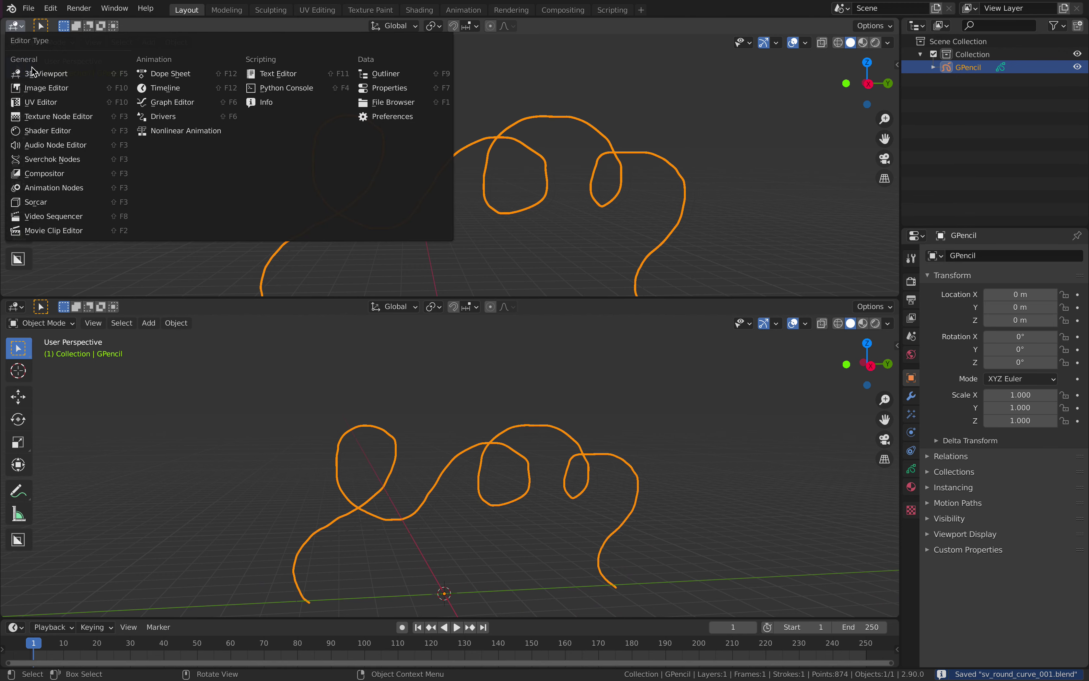
pyautogui.click(51, 159)
pyautogui.click(428, 26)
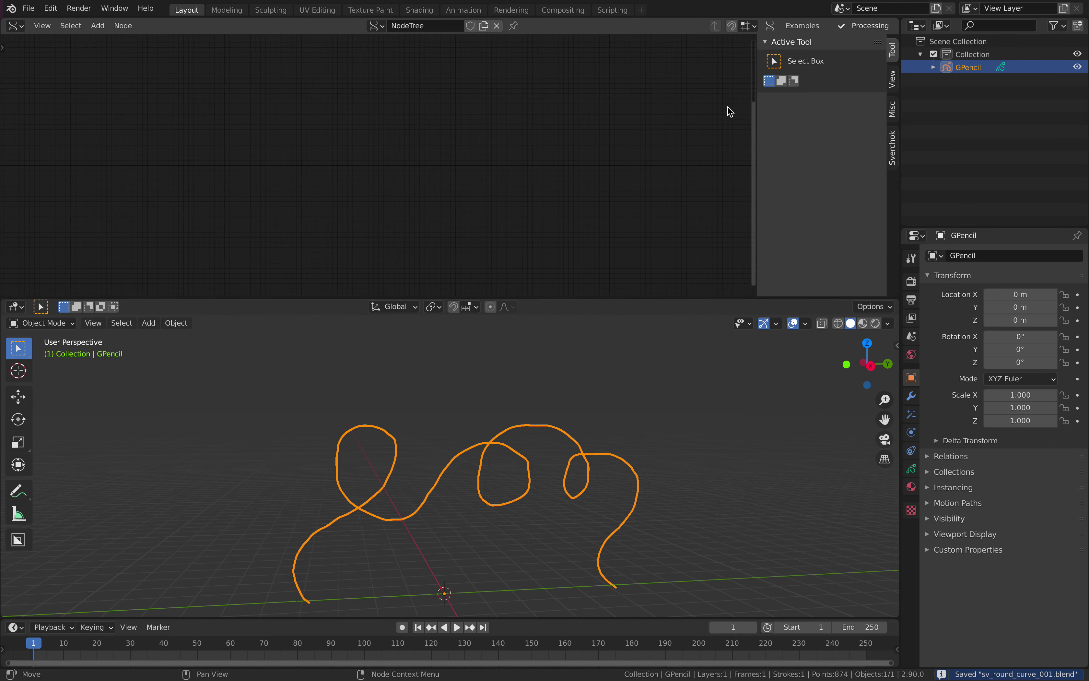
pyautogui.moveTo(758, 108); pyautogui.dragTo(877, 136)
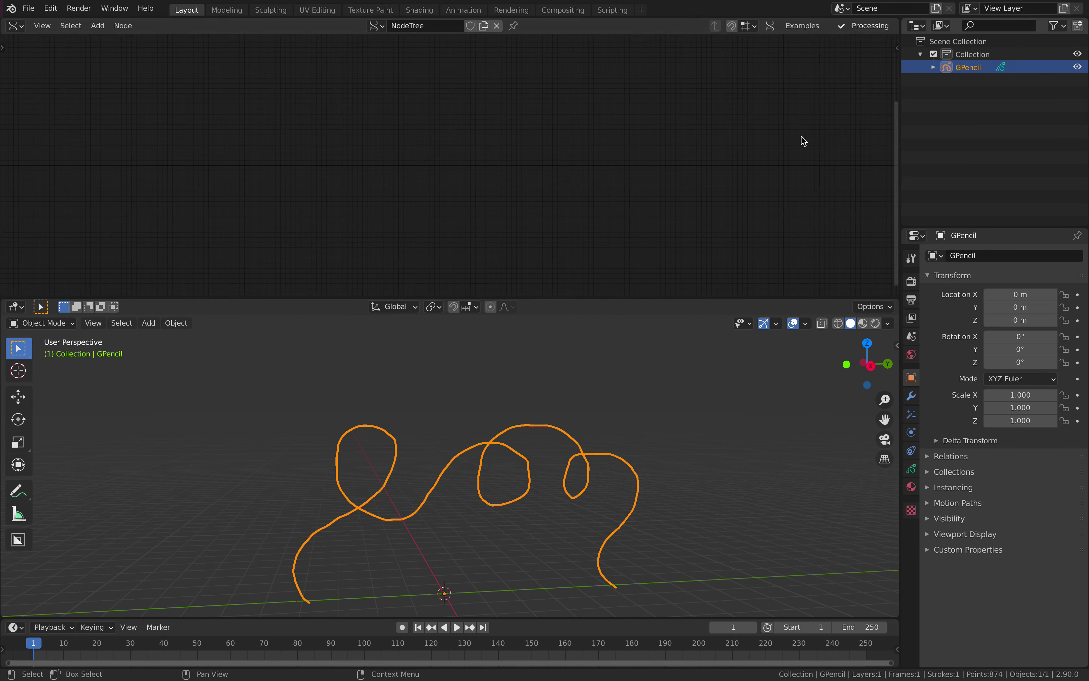
# Search the Sverchok nodes for "gp" and insert the "gp + 2" grease pencil setup
pyautogui.hotkey('shift', 'a')
pyautogui.click(346, 125)
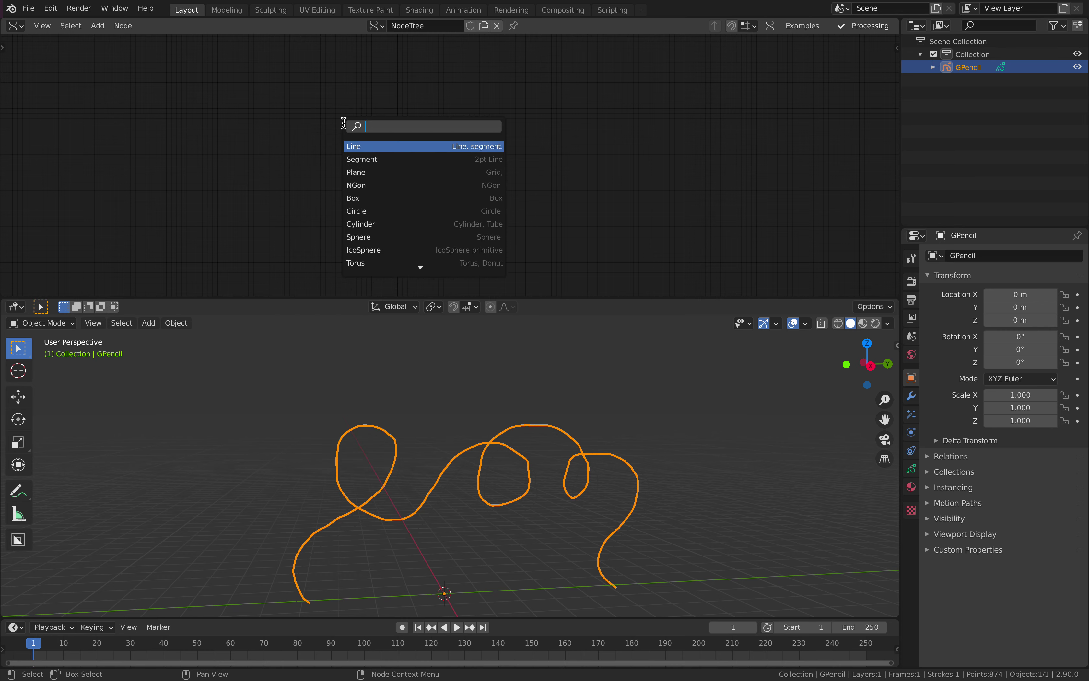
pyautogui.write('gp')
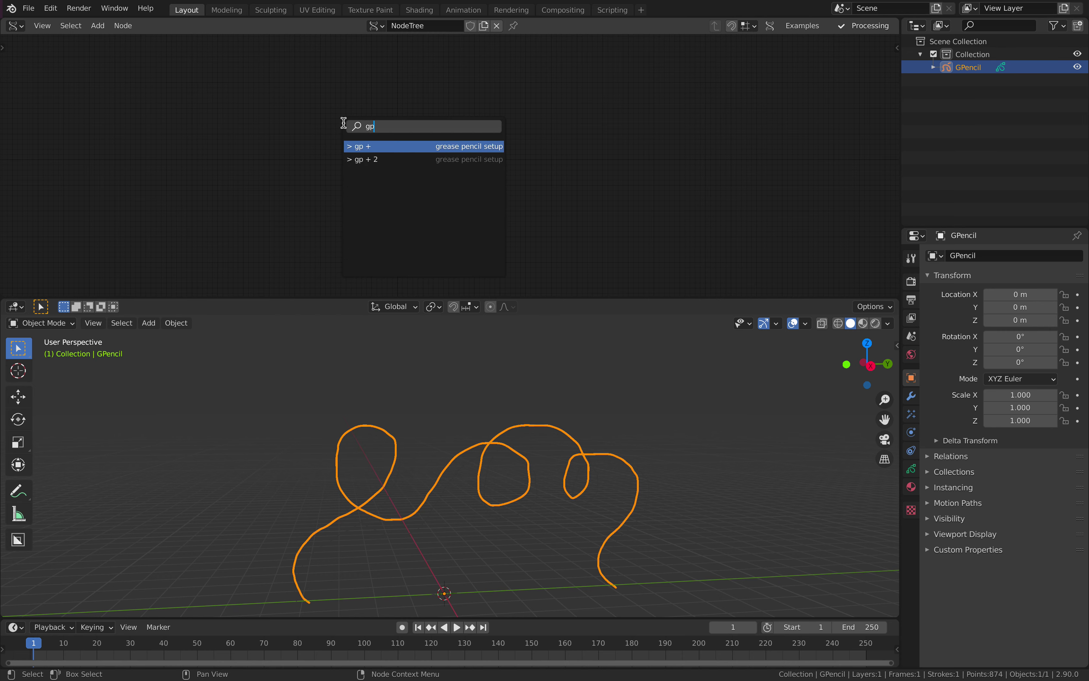
pyautogui.click(374, 159)
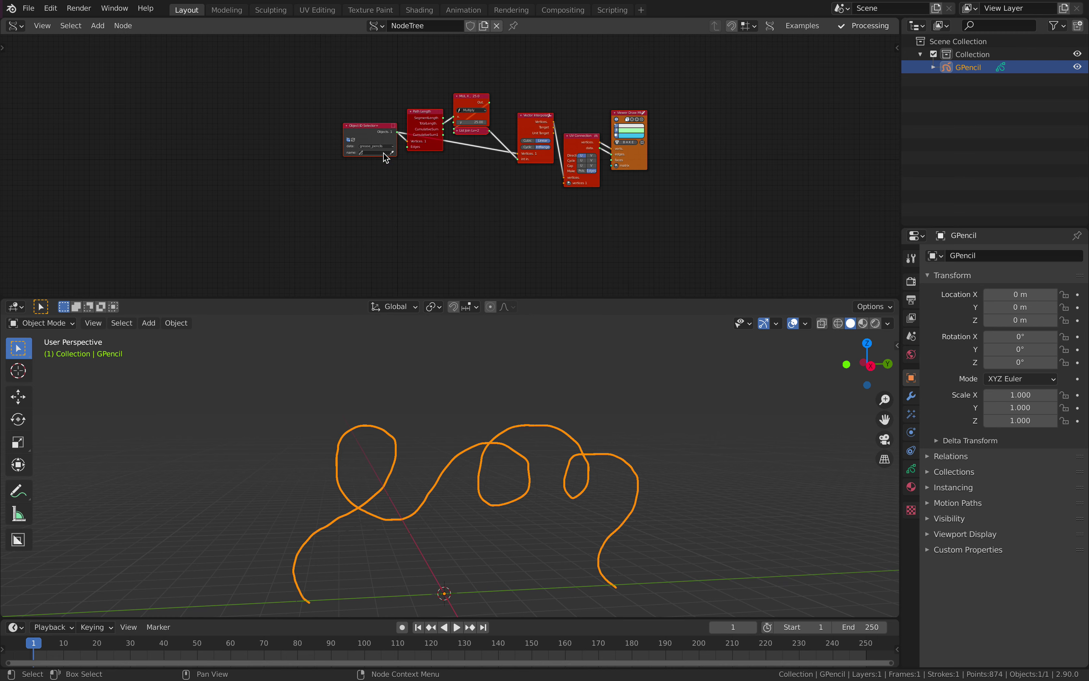
# Set the Object ID Selector node to the GPencil object and its GP_Layer layer
pyautogui.click(247, 158)
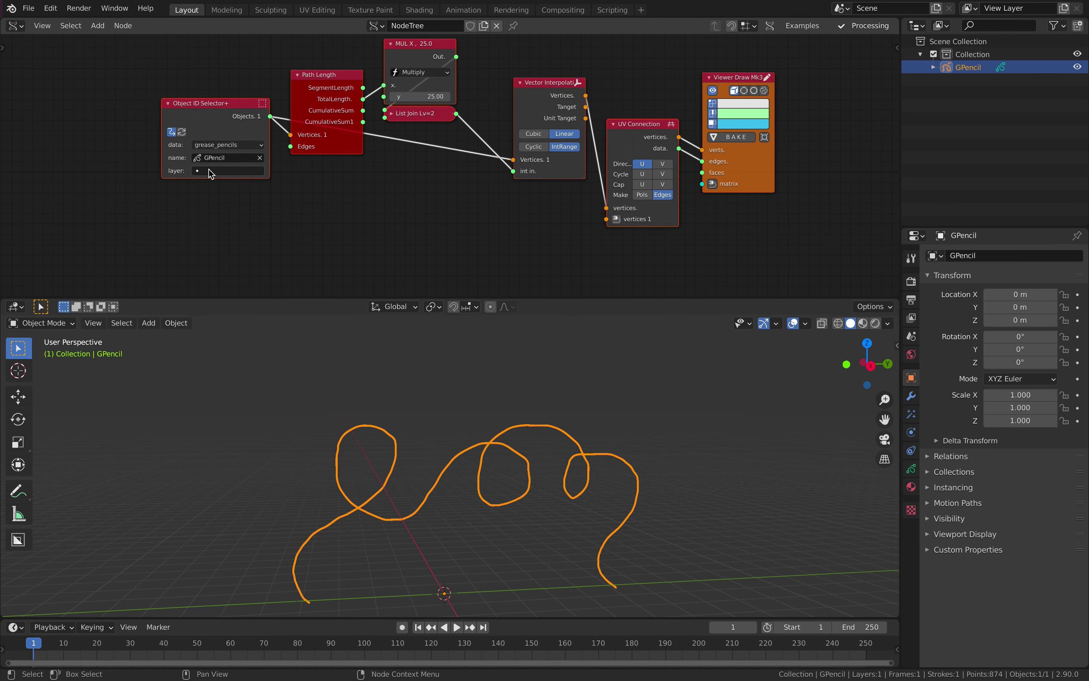
pyautogui.click(251, 173)
pyautogui.click(276, 175)
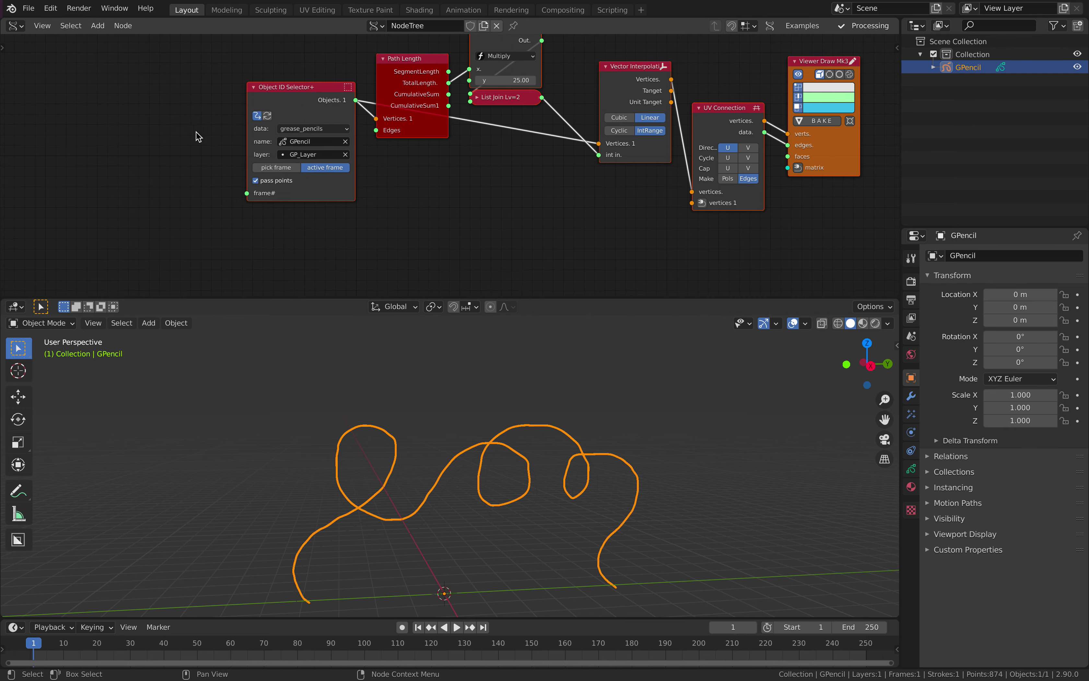
# Add a Frame info node, link its Current Frame output to the Object ID Selector's frame# input, and save the file
pyautogui.hotkey('alt', 'space')
pyautogui.write('fra')
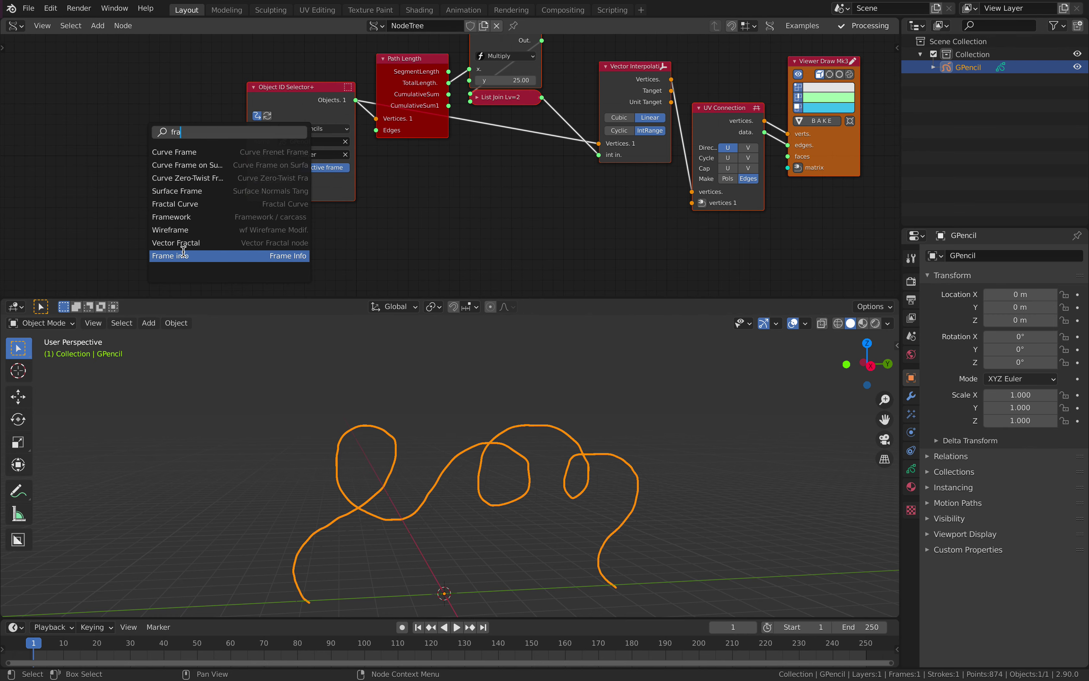
pyautogui.click(171, 255)
pyautogui.click(169, 222)
pyautogui.moveTo(199, 140); pyautogui.dragTo(247, 194)
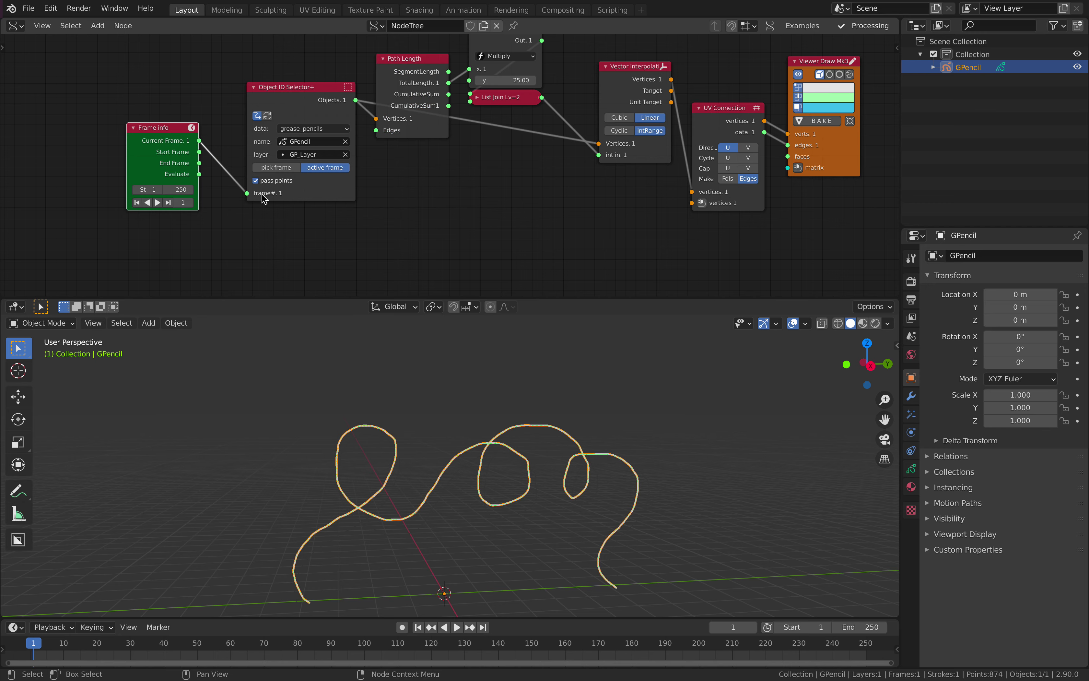
pyautogui.scroll(2, 437, 426)
pyautogui.keyDown('shift'); pyautogui.moveTo(425, 413); pyautogui.dragTo(463, 389, button='middle'); pyautogui.keyUp('shift')
pyautogui.scroll(-2, 448, 376)
pyautogui.hotkey('ctrl', 's')
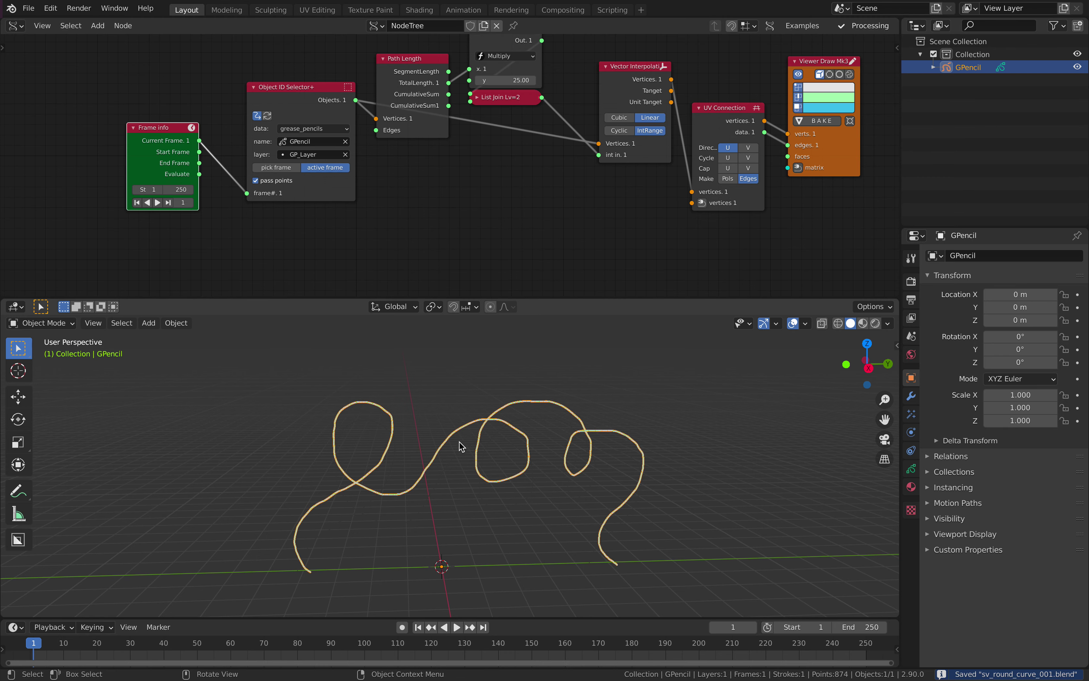
# Space the Viewer Draw and UV Connection nodes farther from their neighbours and save the file
pyautogui.moveTo(578, 484); pyautogui.dragTo(531, 470, button='middle')
pyautogui.moveTo(816, 211); pyautogui.dragTo(661, 209, button='middle')
pyautogui.moveTo(683, 162)
pyautogui.mouseDown()
pyautogui.moveTo(766, 148)
pyautogui.moveTo(798, 116)
pyautogui.mouseUp()
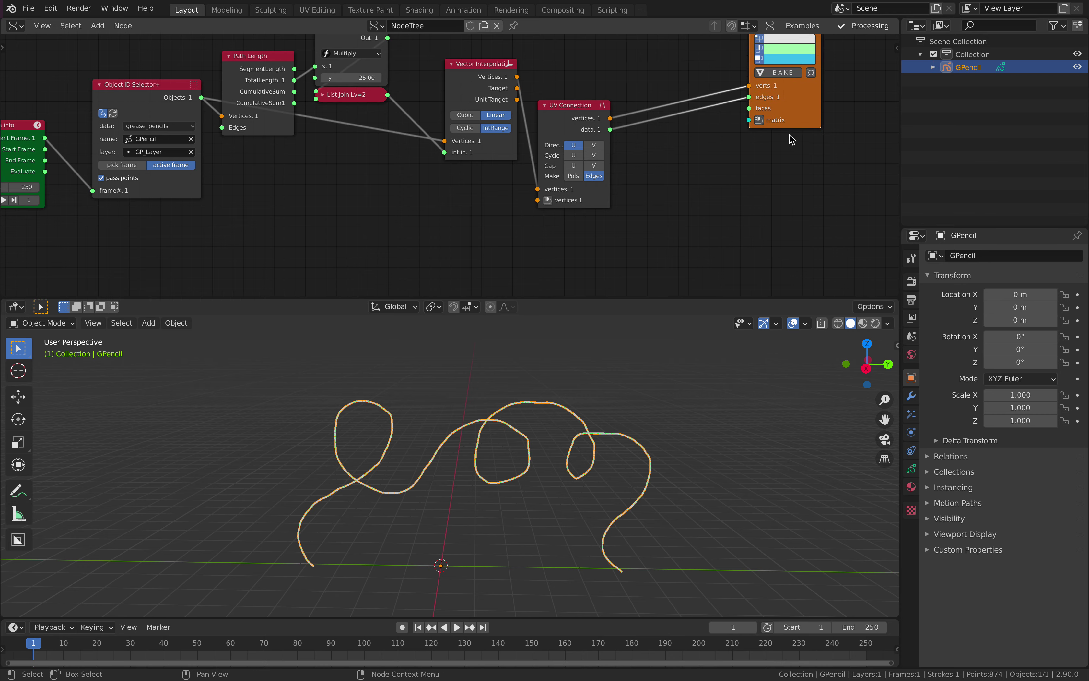
pyautogui.moveTo(596, 415); pyautogui.dragTo(617, 414, button='middle')
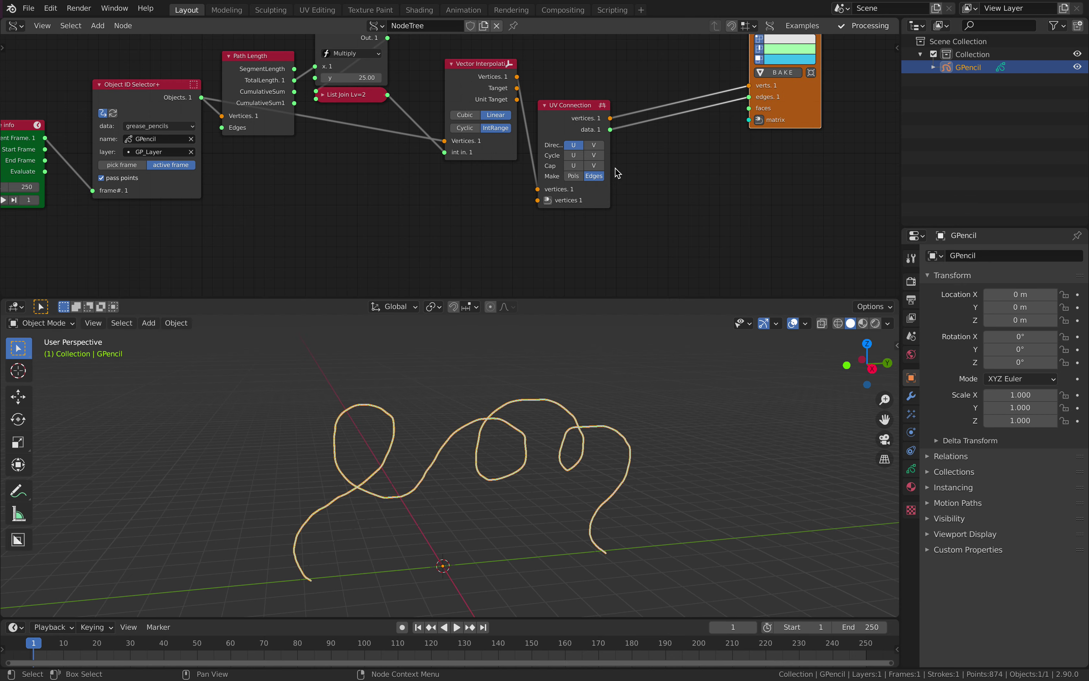
pyautogui.moveTo(578, 117); pyautogui.dragTo(611, 111)
pyautogui.moveTo(515, 416); pyautogui.dragTo(491, 399, button='middle')
pyautogui.moveTo(724, 165); pyautogui.dragTo(498, 206, button='middle')
pyautogui.moveTo(567, 147); pyautogui.dragTo(558, 125)
pyautogui.hotkey('ctrl', 's')
# Search the Sverchok nodes for "mesh v" and place a Mesh viewer node beyond the Viewer Draw node
pyautogui.hotkey('shift', 'a')
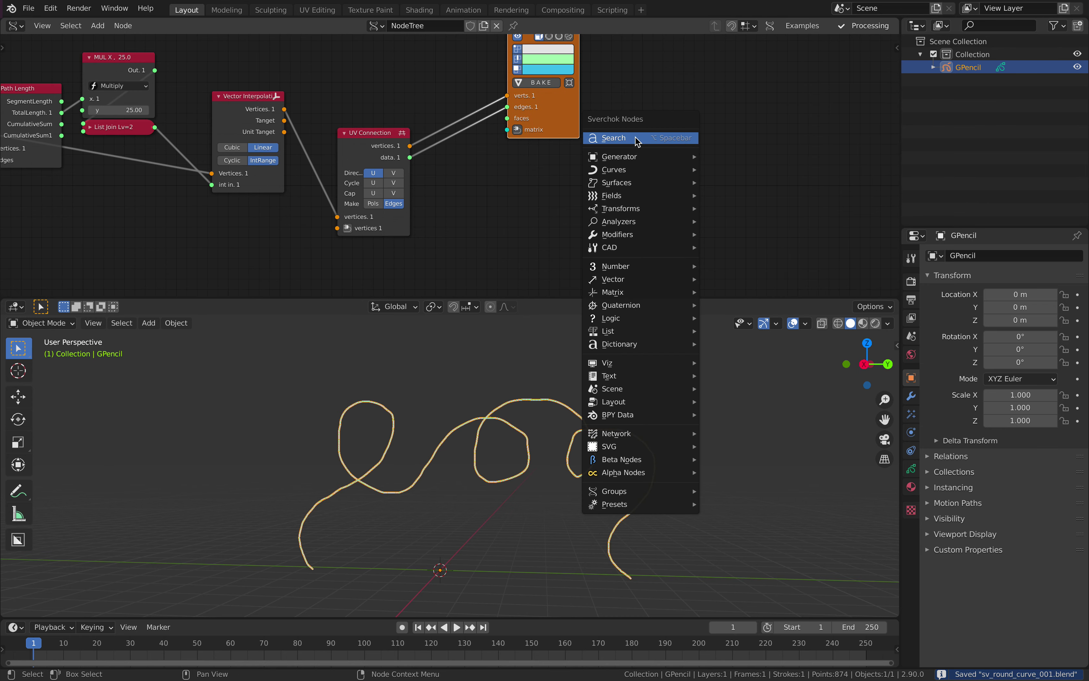
pyautogui.click(636, 138)
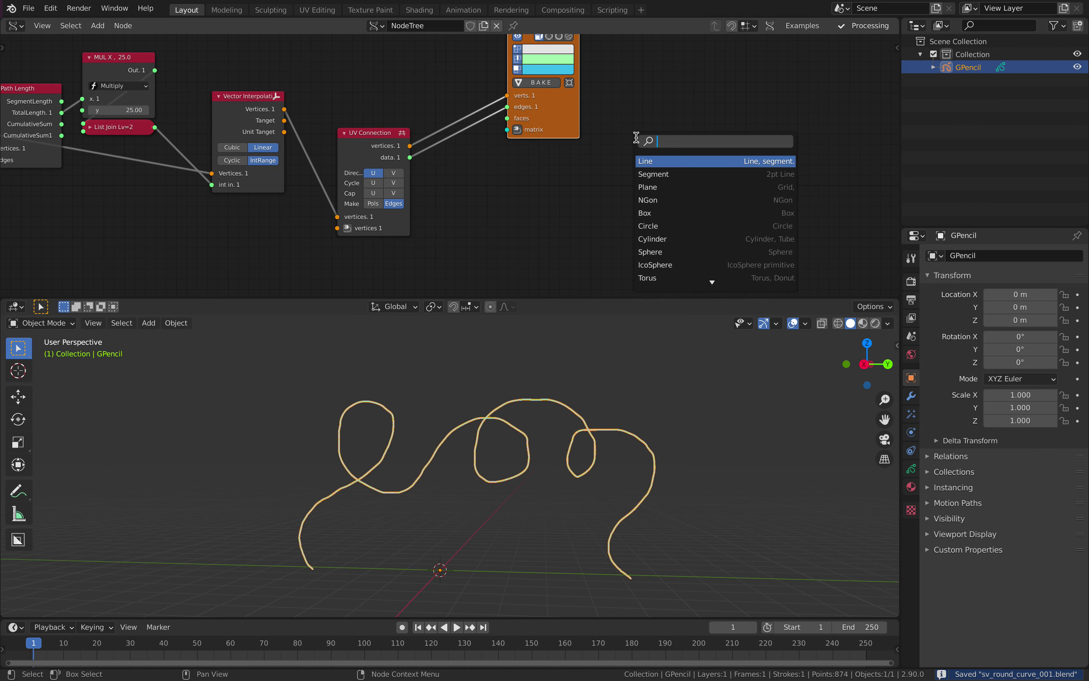
pyautogui.write('mesh v')
pyautogui.press('Return')
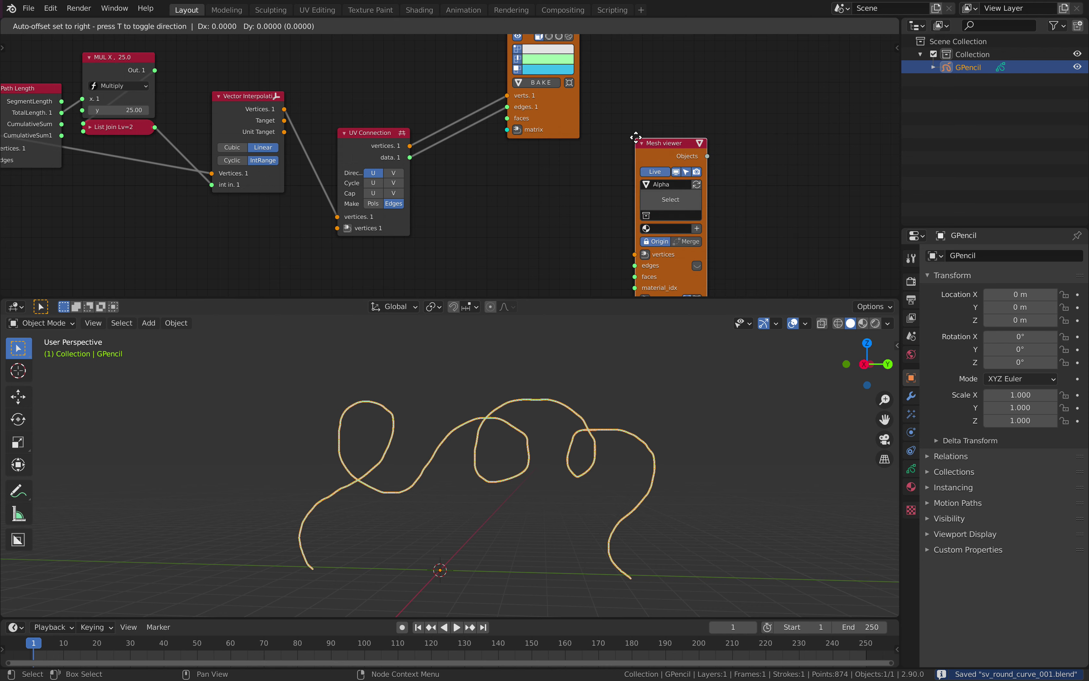
pyautogui.click(656, 129)
# Add a Sphere node and link its Vertices and Polygons to the Mesh viewer's vertices and faces inputs
pyautogui.hotkey('shift', 'a')
pyautogui.click(508, 186)
pyautogui.write('sph')
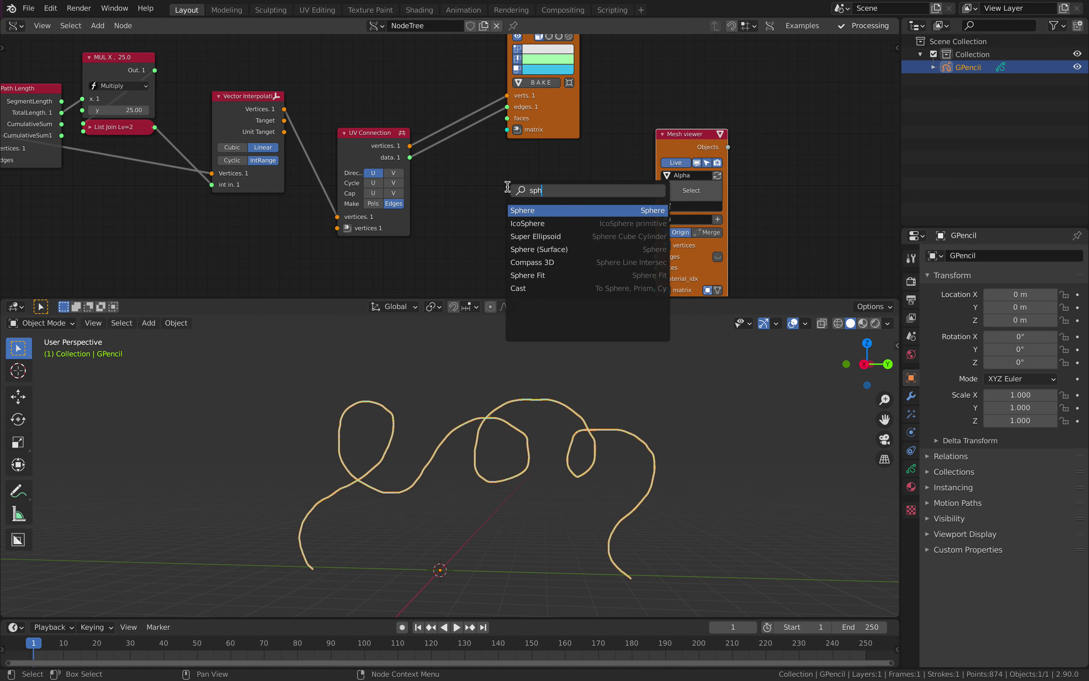
pyautogui.press('Return')
pyautogui.click(510, 192)
pyautogui.moveTo(579, 205); pyautogui.dragTo(656, 245)
pyautogui.moveTo(579, 227); pyautogui.dragTo(656, 268)
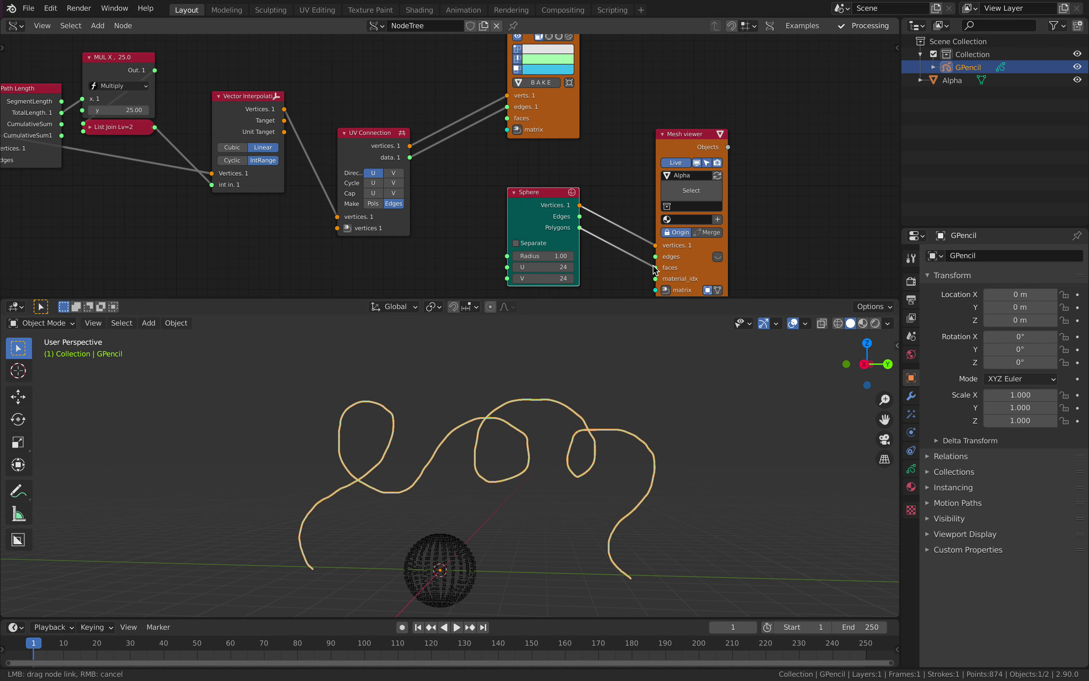
# Enable smooth shade in the Mesh viewer node's sidebar properties and hide the sidebar again
pyautogui.moveTo(548, 251); pyautogui.dragTo(561, 182, button='middle')
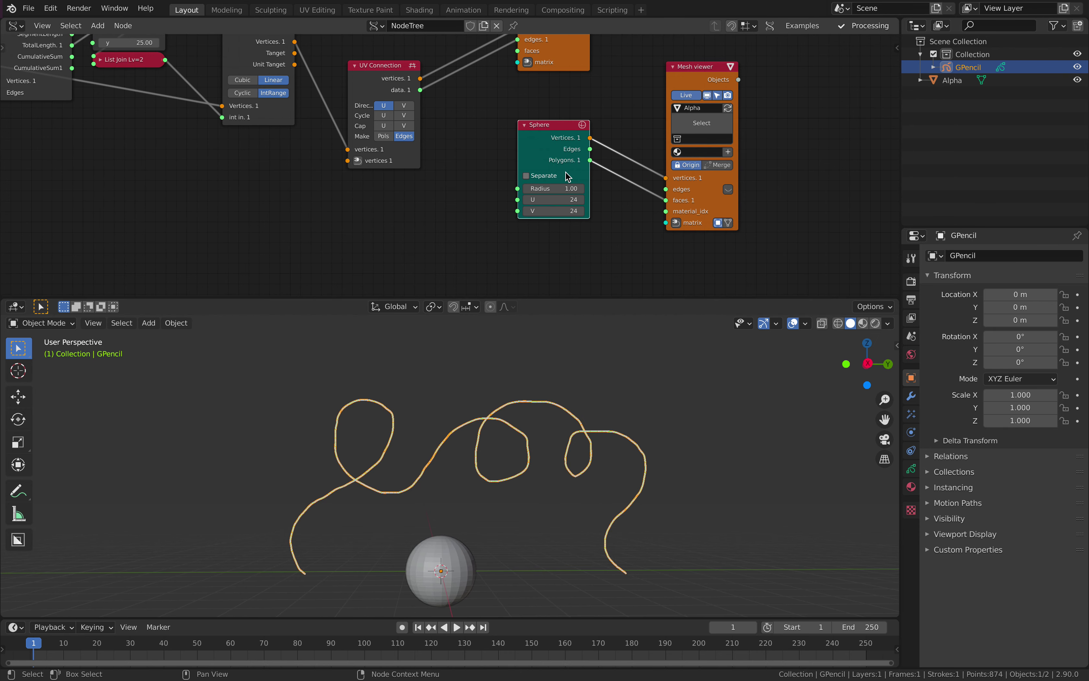
pyautogui.click(895, 50)
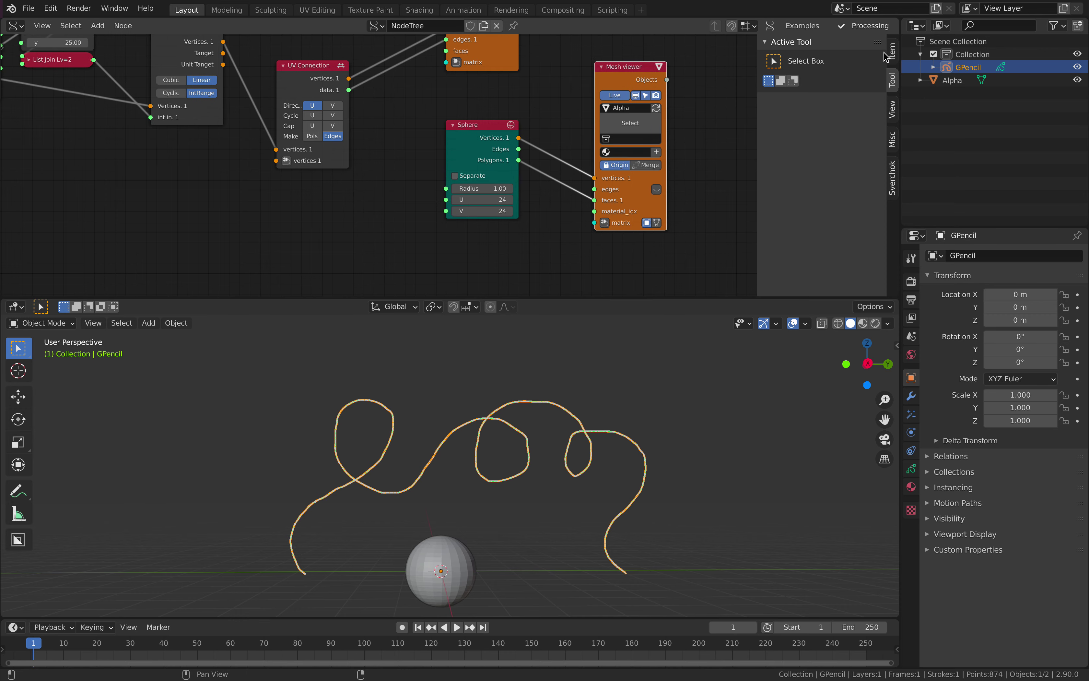
pyautogui.keyDown('ctrl'); pyautogui.scroll(-3, 900, 127); pyautogui.keyUp('ctrl')
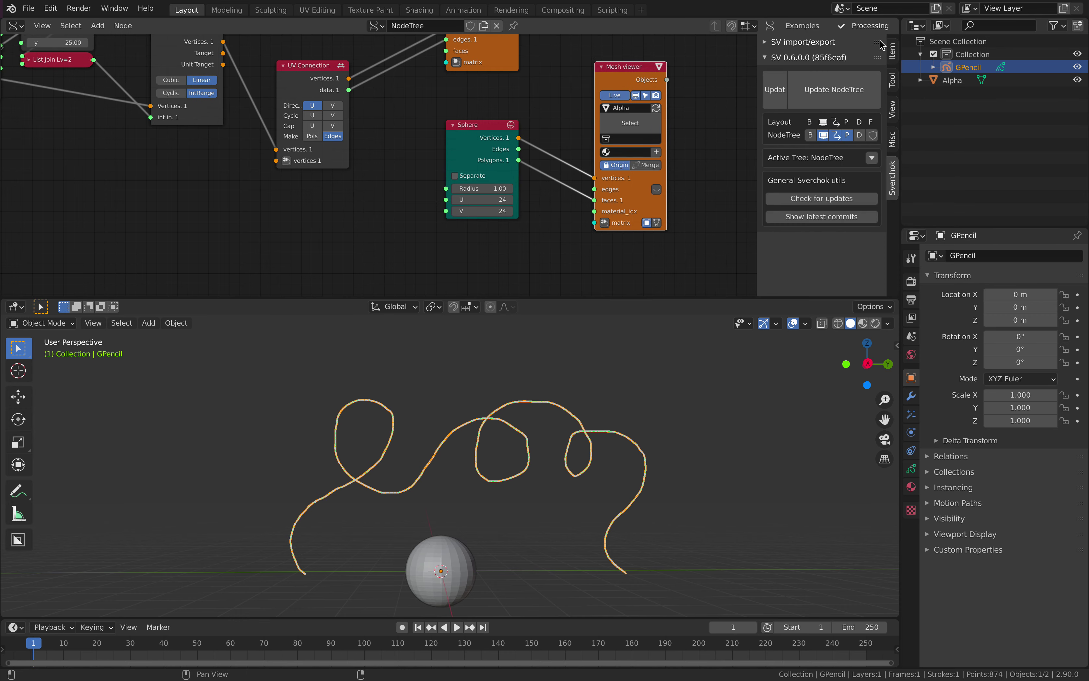
pyautogui.click(893, 54)
pyautogui.scroll(-4, 847, 274)
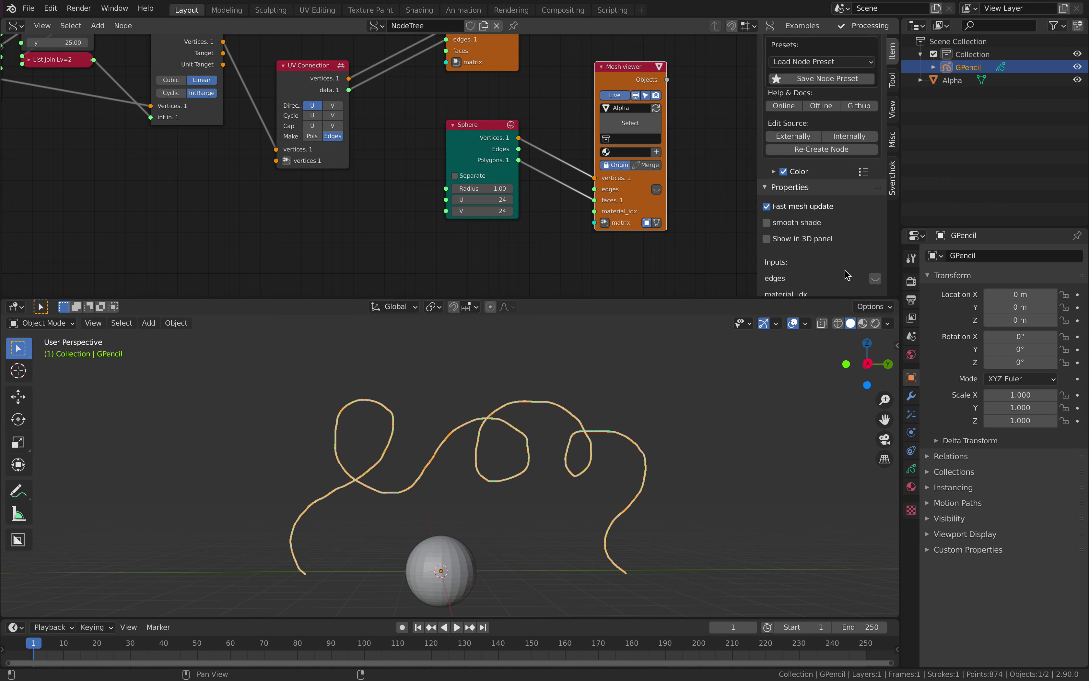
pyautogui.scroll(-1, 848, 275)
pyautogui.click(767, 197)
pyautogui.moveTo(757, 191); pyautogui.dragTo(902, 189)
# Set the Sphere node's radius to 0.42 and save the file
pyautogui.moveTo(560, 188); pyautogui.dragTo(516, 187)
pyautogui.moveTo(486, 148); pyautogui.dragTo(476, 145, button='middle')
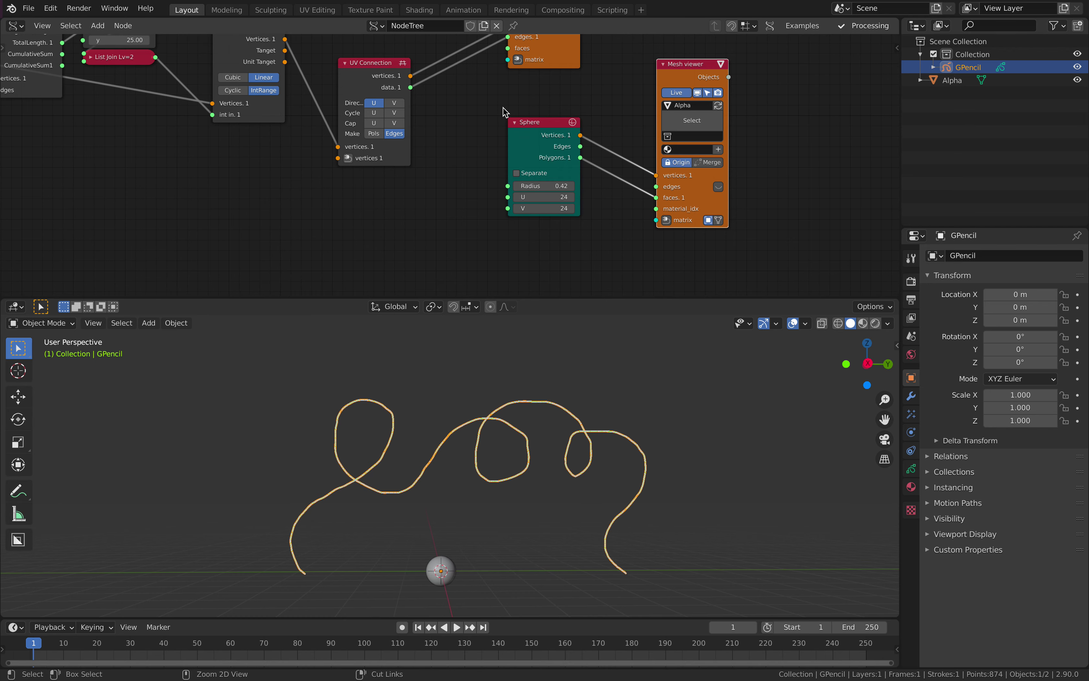
pyautogui.hotkey('ctrl', 's')
# Enlarge the node editor slightly and spread out the nodes, with the Sphere below Viewer Draw and the Mesh viewer farther away
pyautogui.moveTo(502, 107); pyautogui.dragTo(453, 147, button='middle')
pyautogui.scroll(-1, 479, 138)
pyautogui.moveTo(653, 298); pyautogui.dragTo(652, 305)
pyautogui.moveTo(671, 245); pyautogui.dragTo(692, 221, button='middle')
pyautogui.moveTo(644, 92); pyautogui.dragTo(688, 52)
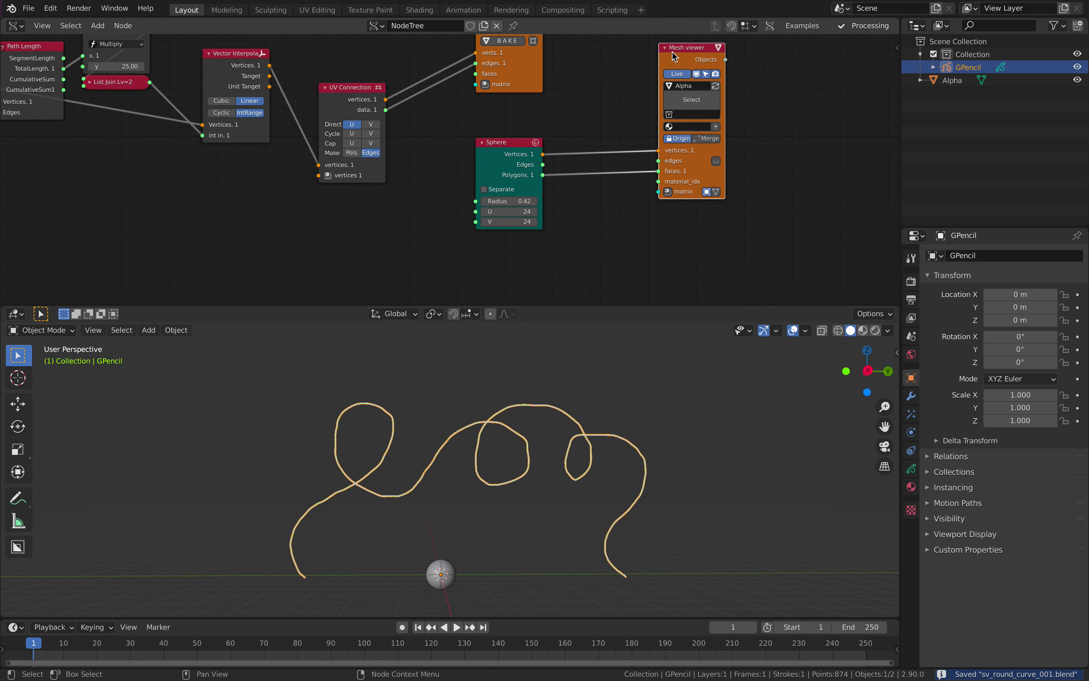
pyautogui.moveTo(515, 142); pyautogui.dragTo(622, 71)
pyautogui.moveTo(562, 96); pyautogui.dragTo(568, 127, button='middle')
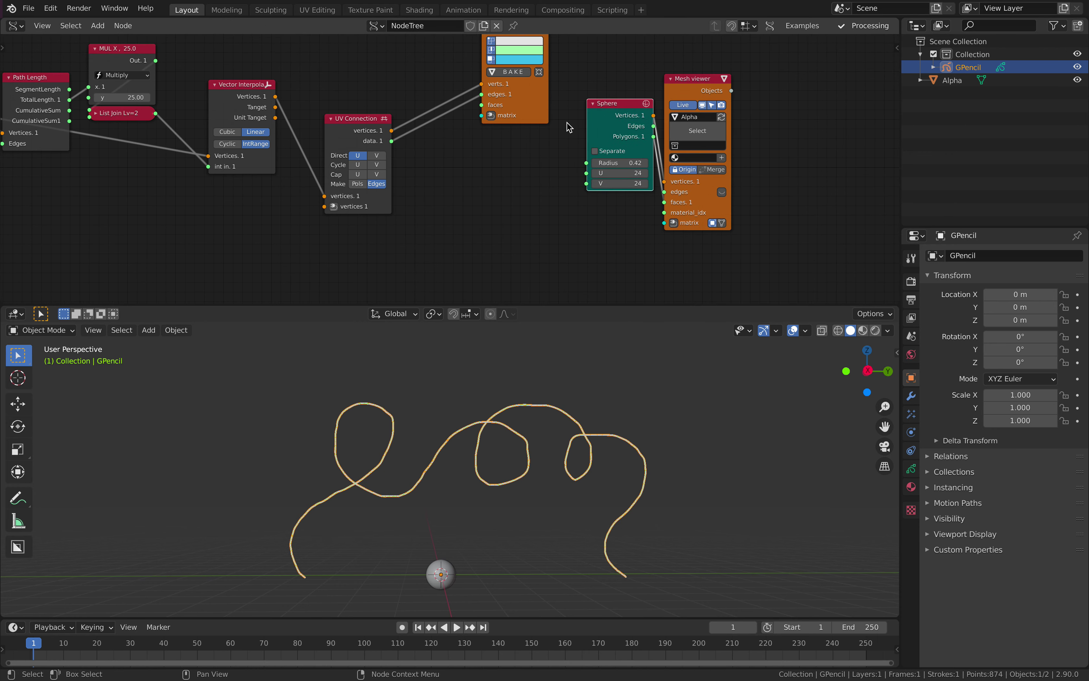
pyautogui.moveTo(611, 107); pyautogui.dragTo(515, 196)
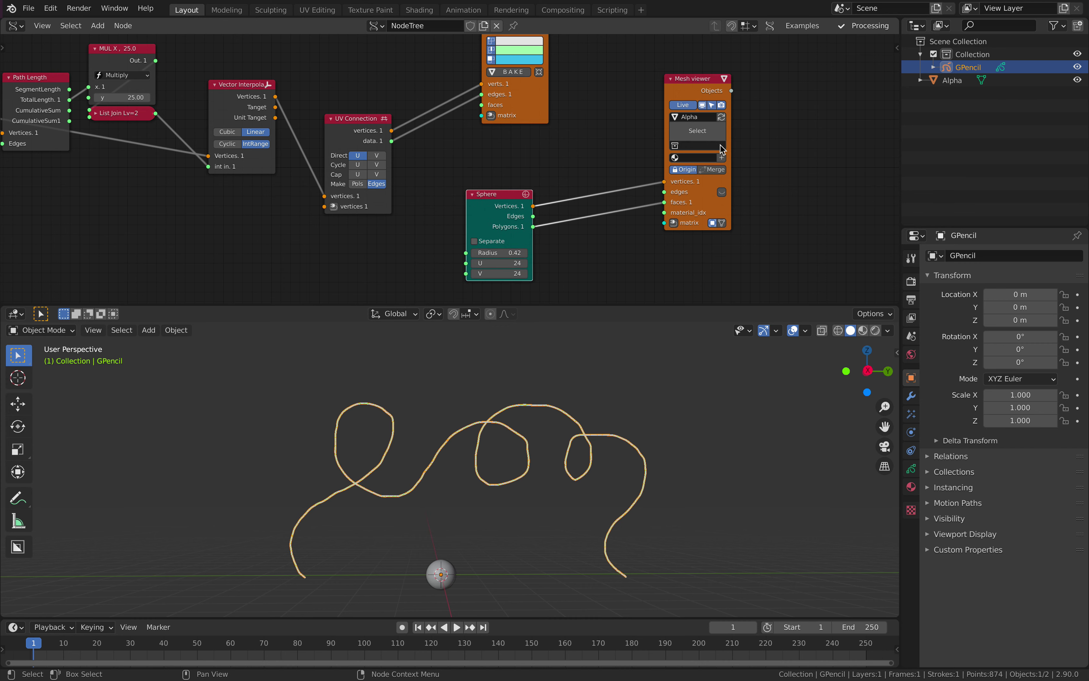
# Enable Merge on the widened Mesh viewer node and link the UV Connection vertices to its matrix input
pyautogui.click(718, 169)
pyautogui.moveTo(732, 185); pyautogui.dragTo(774, 185)
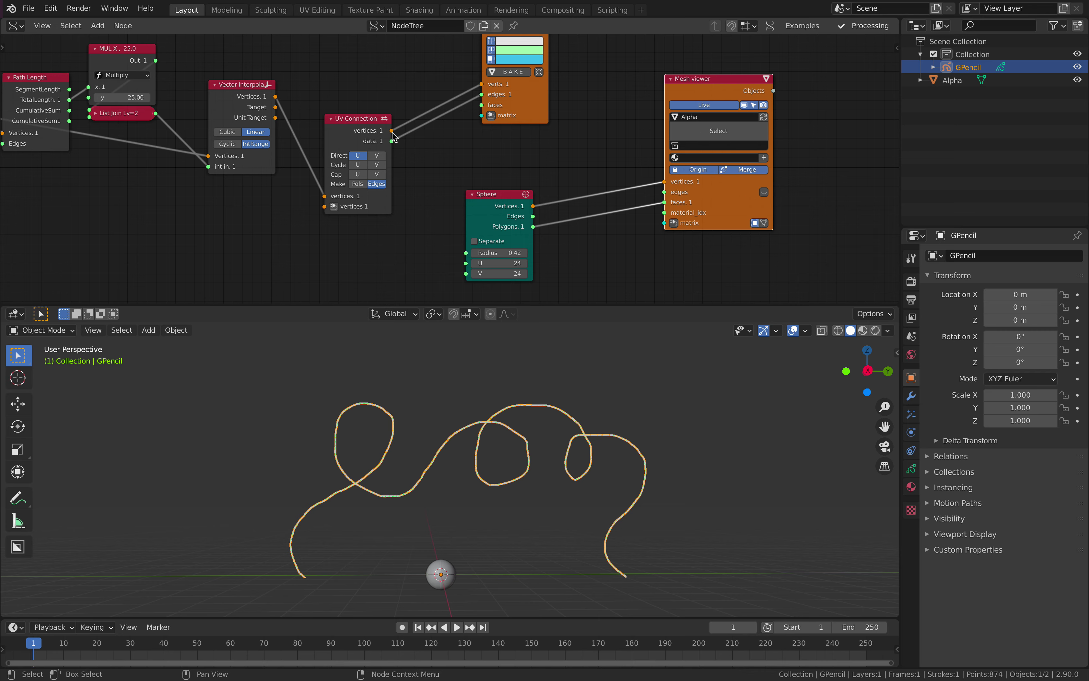
pyautogui.moveTo(392, 130); pyautogui.dragTo(664, 224)
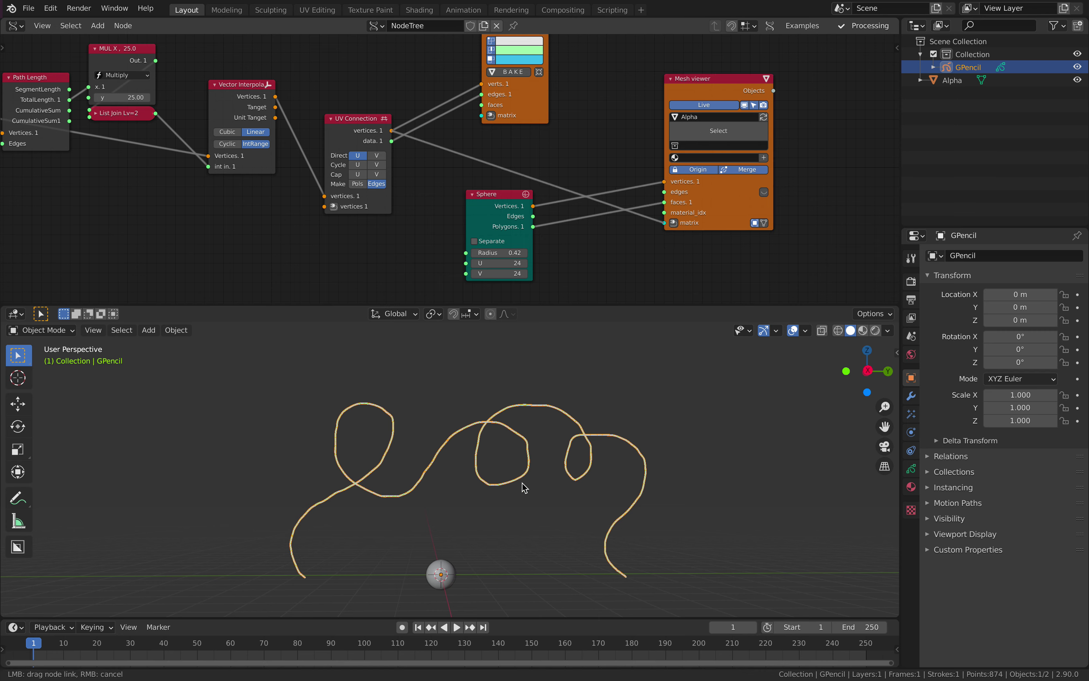
pyautogui.moveTo(539, 231); pyautogui.dragTo(534, 227)
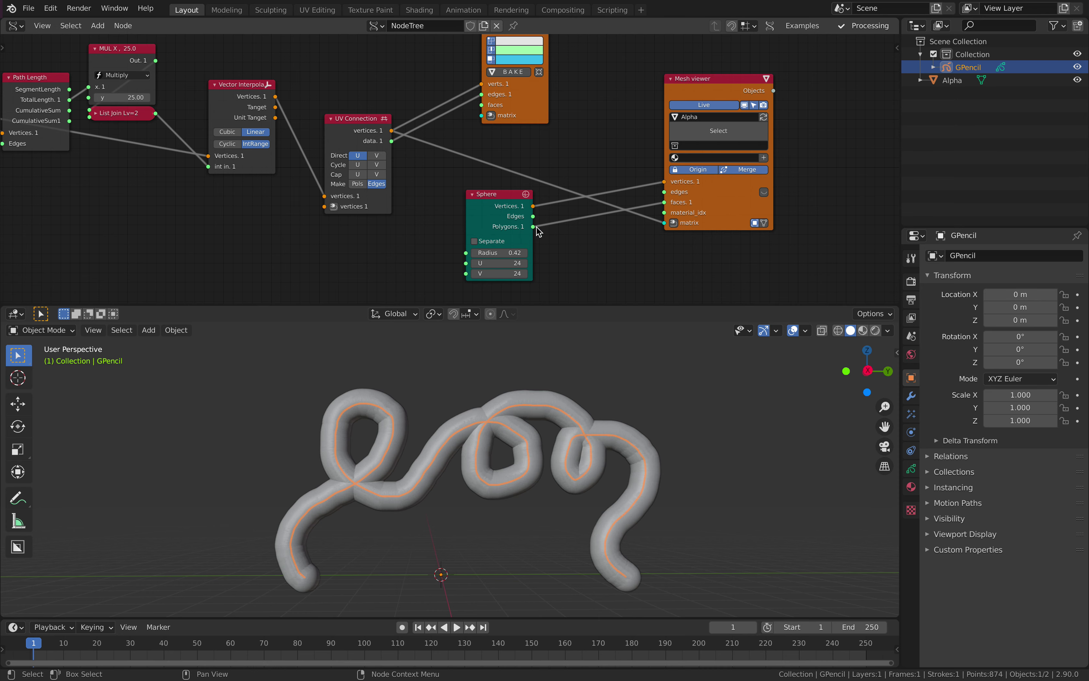
pyautogui.moveTo(343, 544); pyautogui.dragTo(291, 581, button='middle')
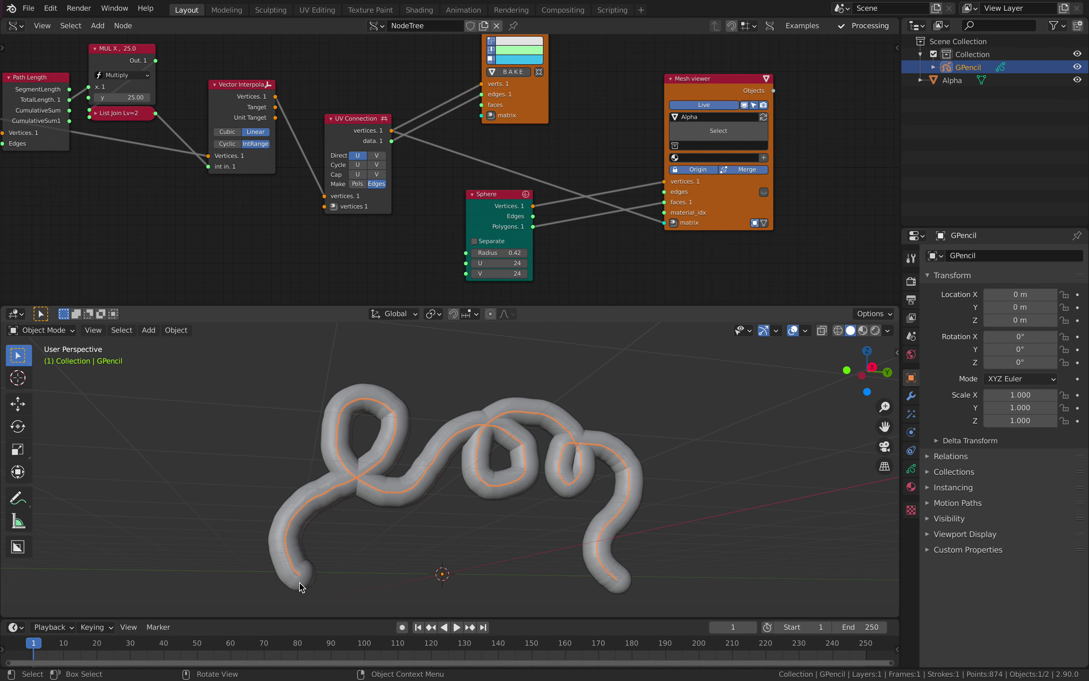
pyautogui.moveTo(365, 583); pyautogui.dragTo(440, 566, button='middle')
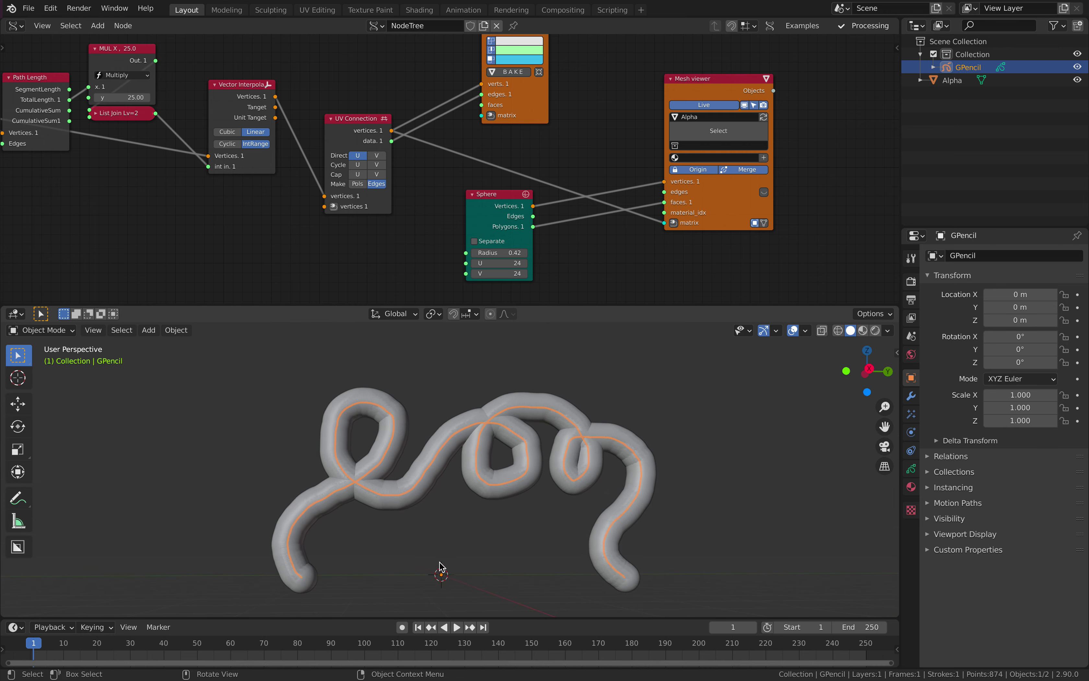
# Move the Mesh viewer node farther from the Sphere node and save the file
pyautogui.moveTo(581, 207); pyautogui.dragTo(566, 194, button='middle')
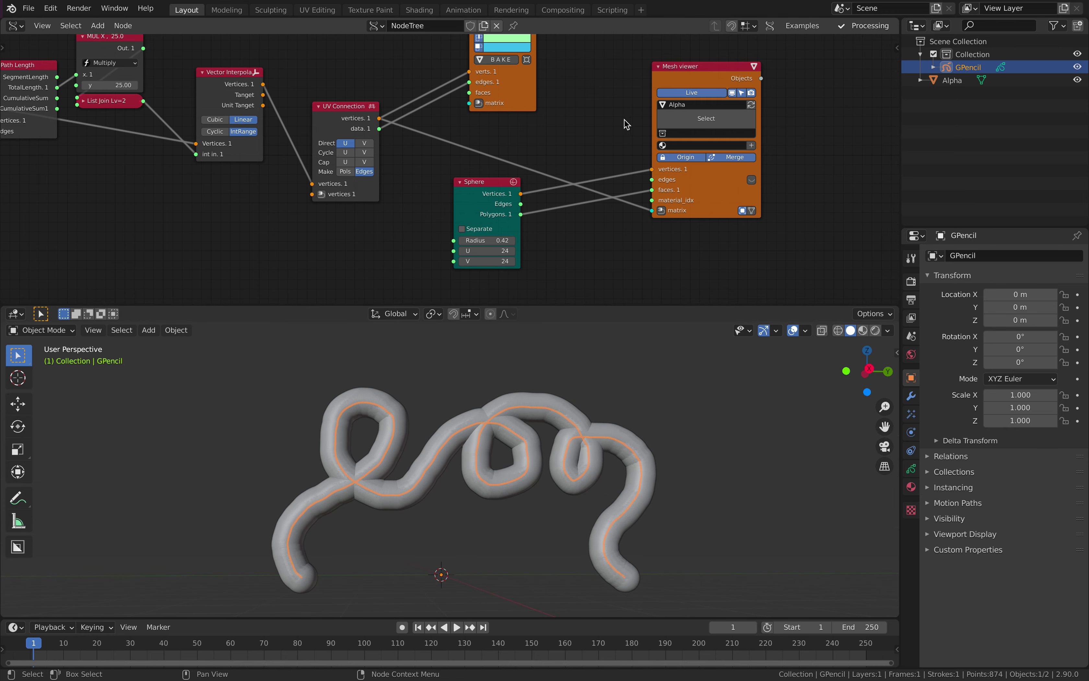
pyautogui.moveTo(686, 71); pyautogui.dragTo(702, 65)
pyautogui.moveTo(569, 111); pyautogui.dragTo(569, 131, button='middle')
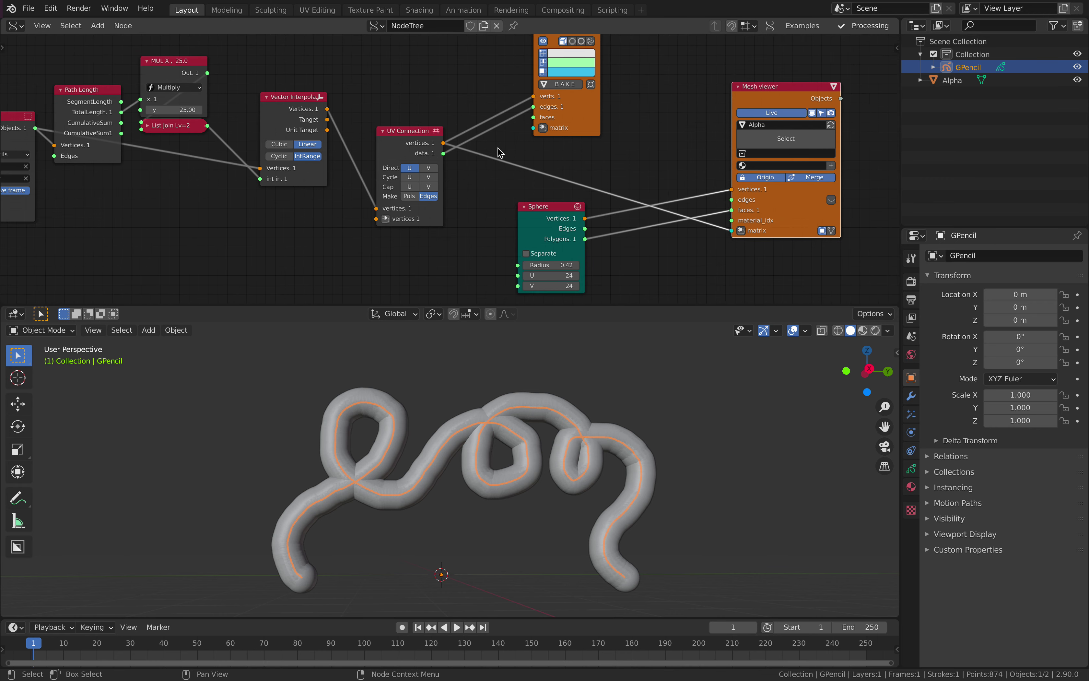
pyautogui.hotkey('ctrl', 's')
# Add a List Length node below the Mesh viewer and link the UV Connection vertices to its Data input
pyautogui.moveTo(483, 149); pyautogui.dragTo(417, 109, button='middle')
pyautogui.hotkey('alt', 'space')
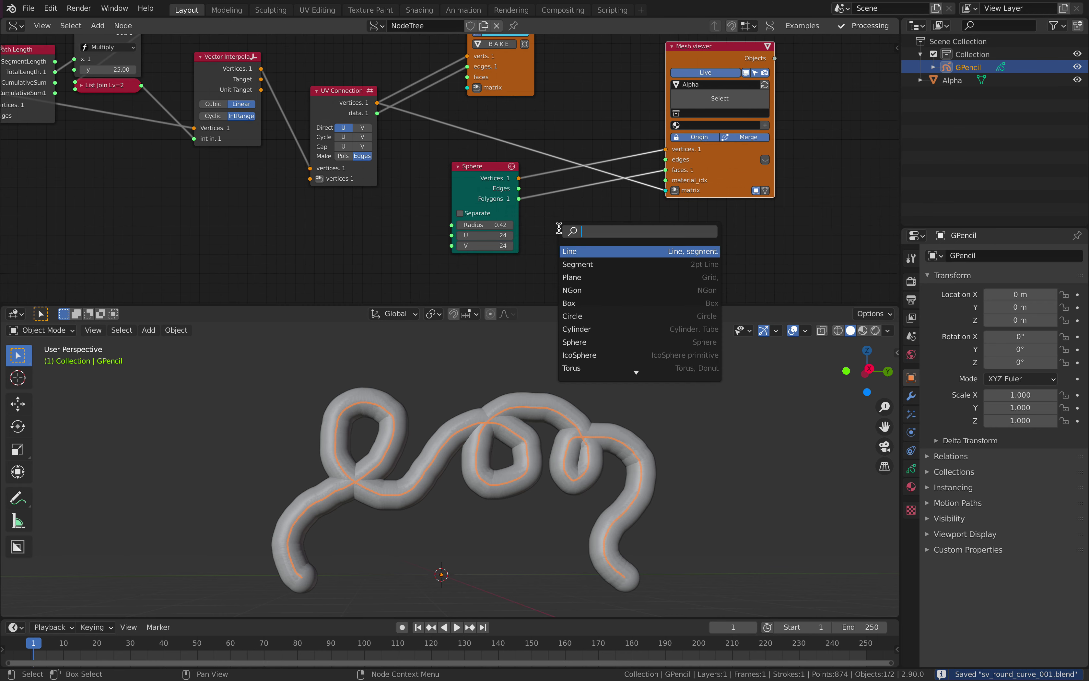
pyautogui.write('list len')
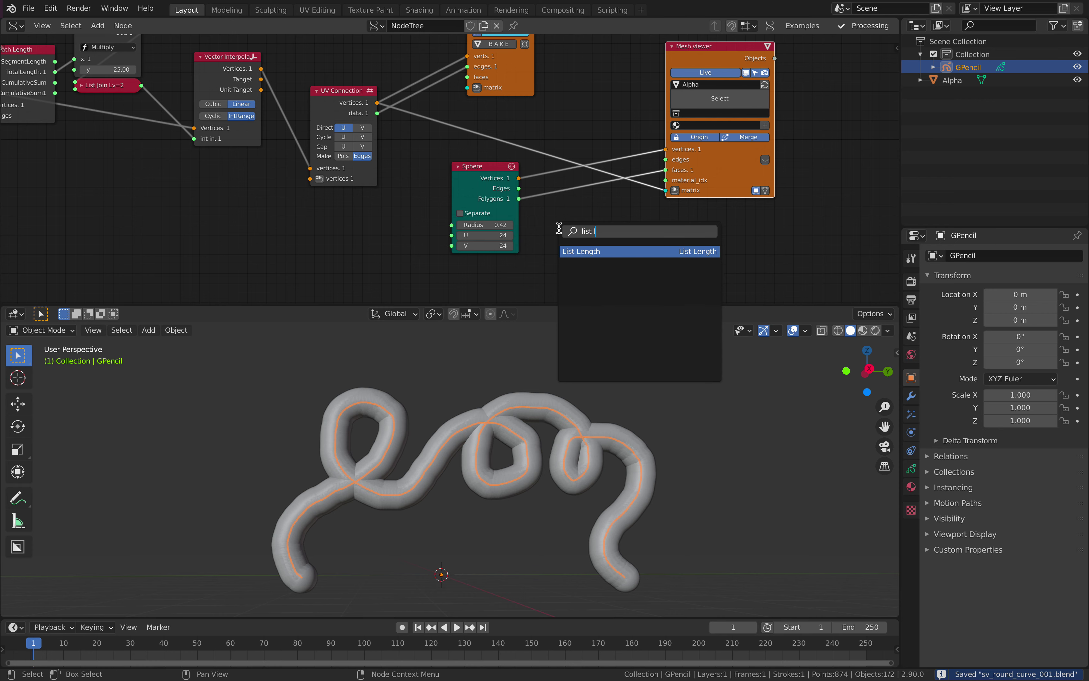
pyautogui.press('Return')
pyautogui.click(583, 224)
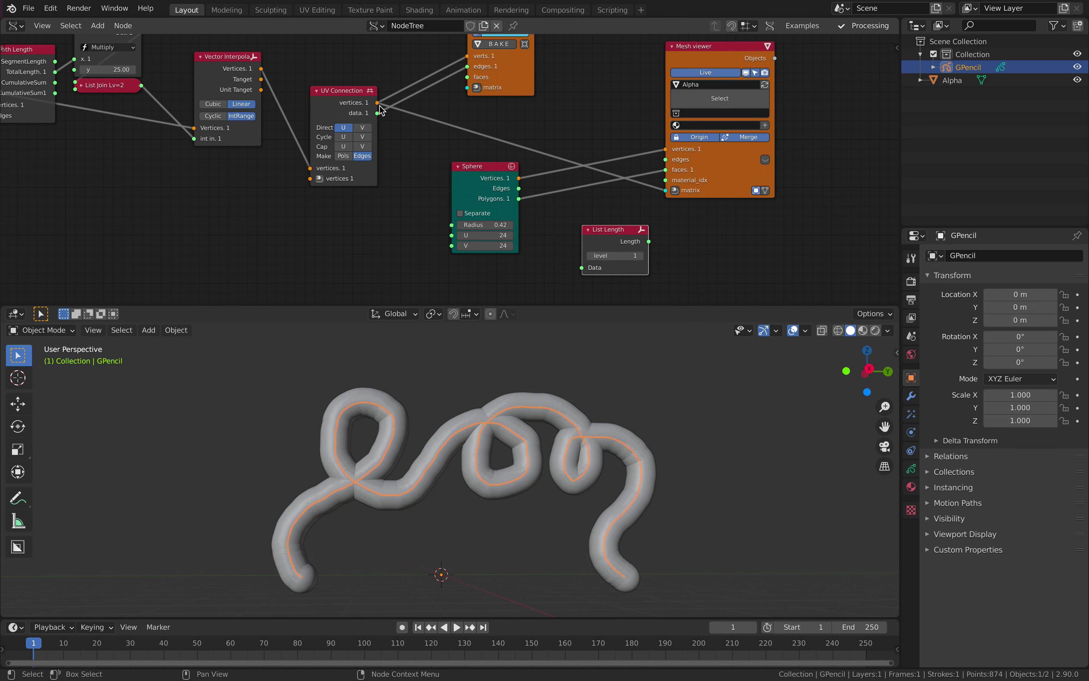
pyautogui.moveTo(380, 105); pyautogui.dragTo(583, 268)
# Add a Stethoscope MK2 node, link the List Length output to it to read the count, and save the file
pyautogui.moveTo(708, 231); pyautogui.dragTo(686, 219, button='middle')
pyautogui.hotkey('shift', 'a')
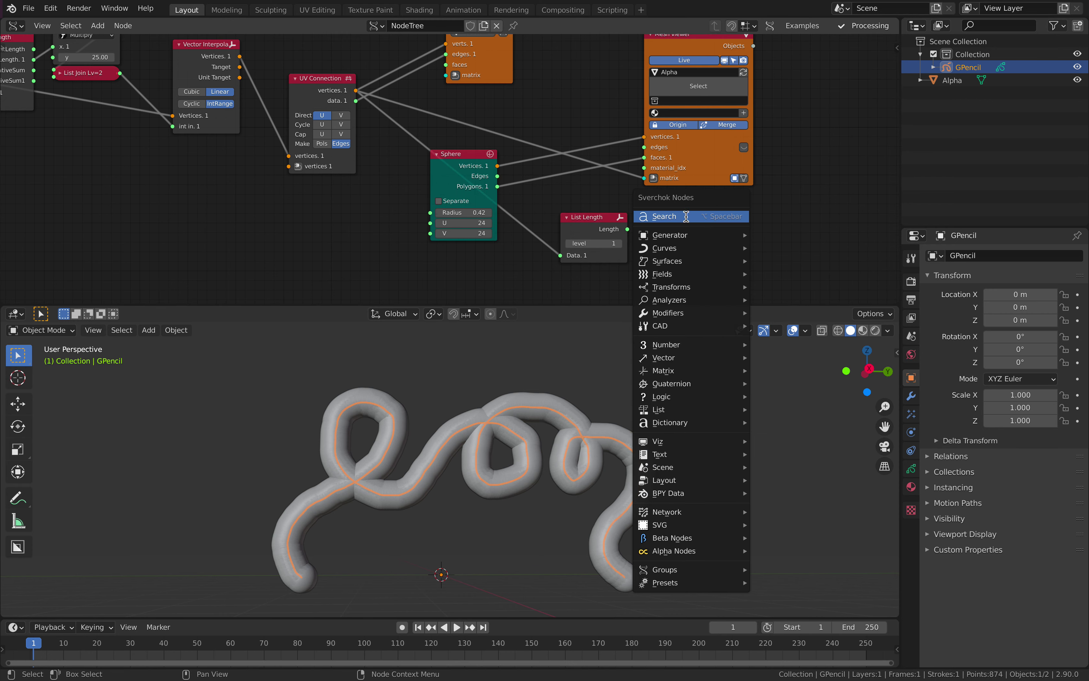
pyautogui.click(686, 217)
pyautogui.write('ste')
pyautogui.click(700, 263)
pyautogui.click(700, 246)
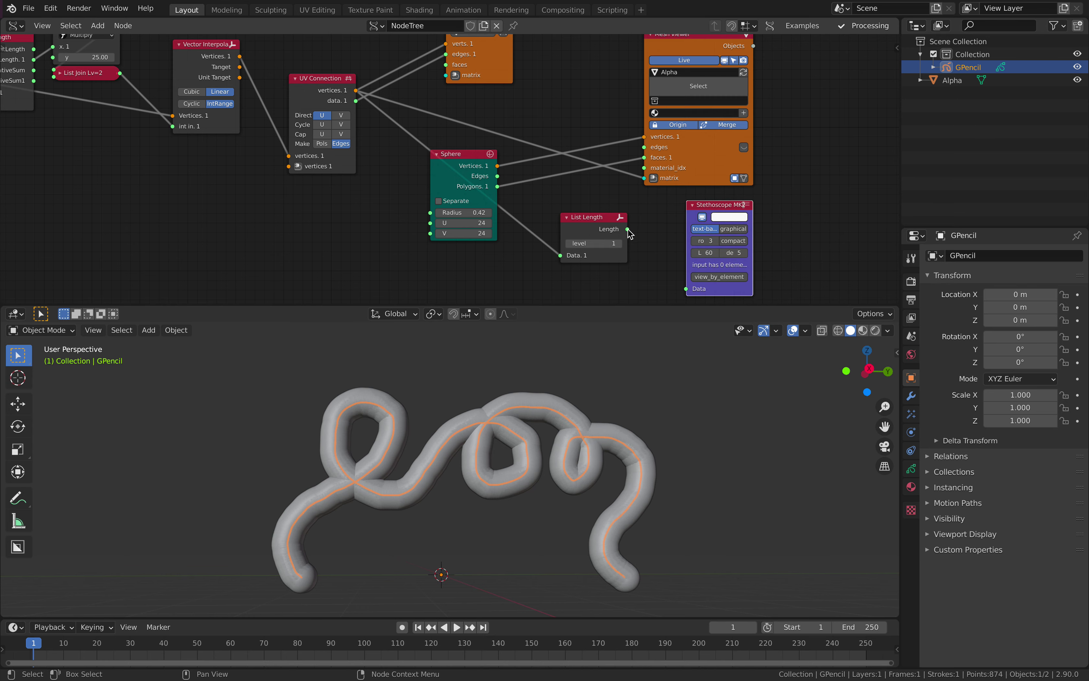
pyautogui.moveTo(628, 229); pyautogui.dragTo(686, 288)
pyautogui.scroll(5, 702, 270)
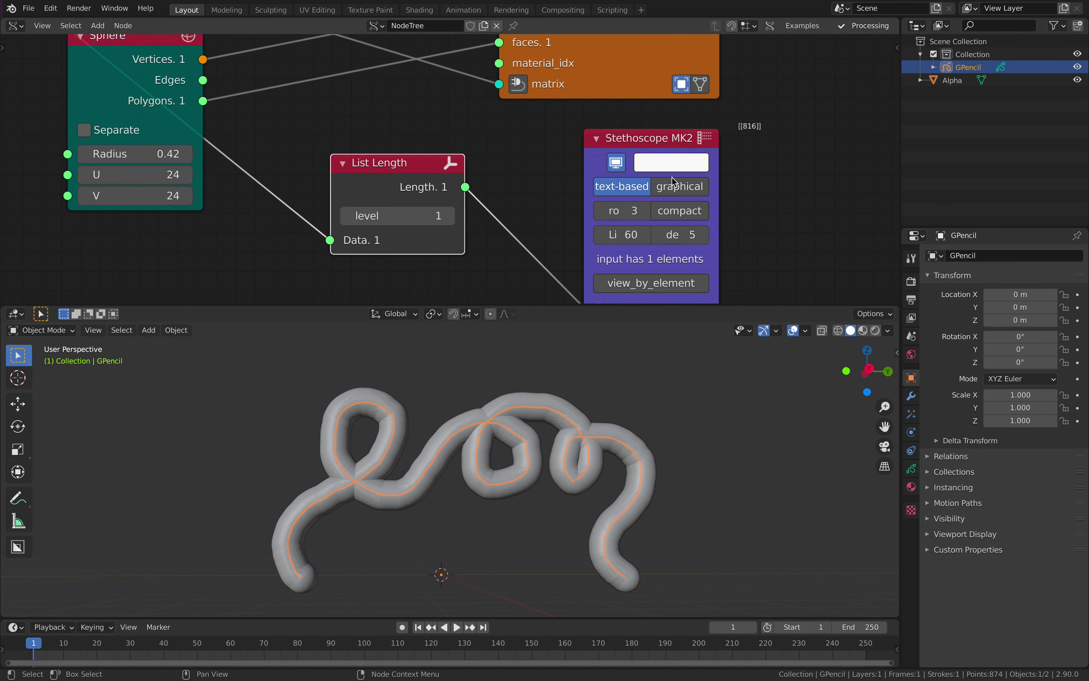
pyautogui.scroll(2, 673, 182)
pyautogui.scroll(-6, 700, 136)
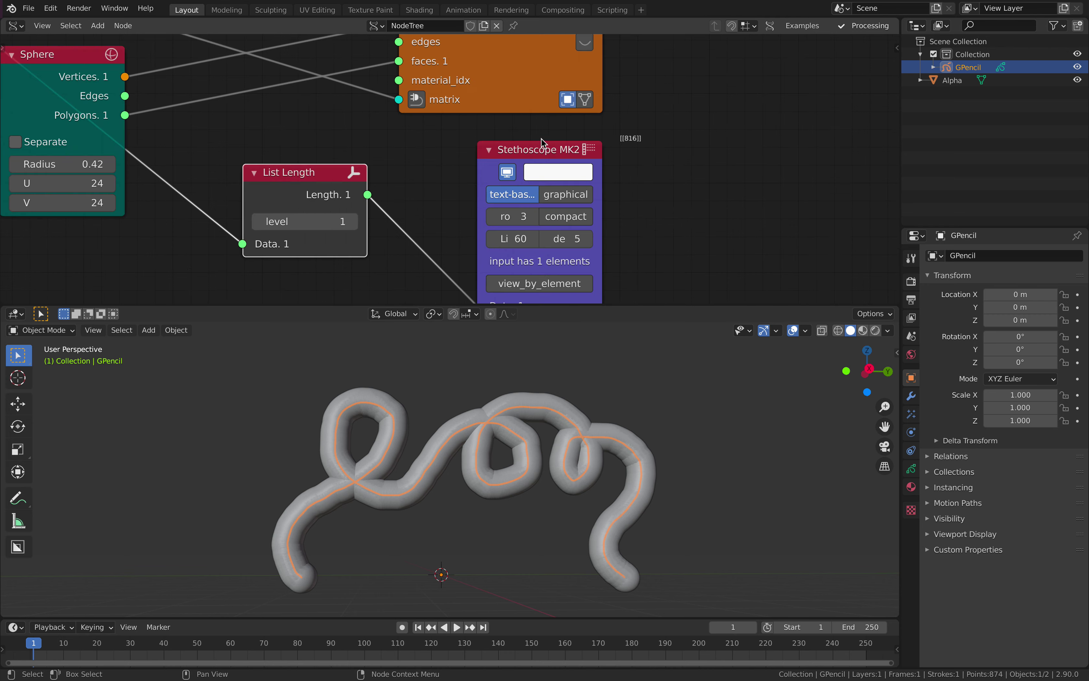
pyautogui.hotkey('ctrl', 's')
pyautogui.moveTo(526, 129); pyautogui.dragTo(452, 133, button='middle')
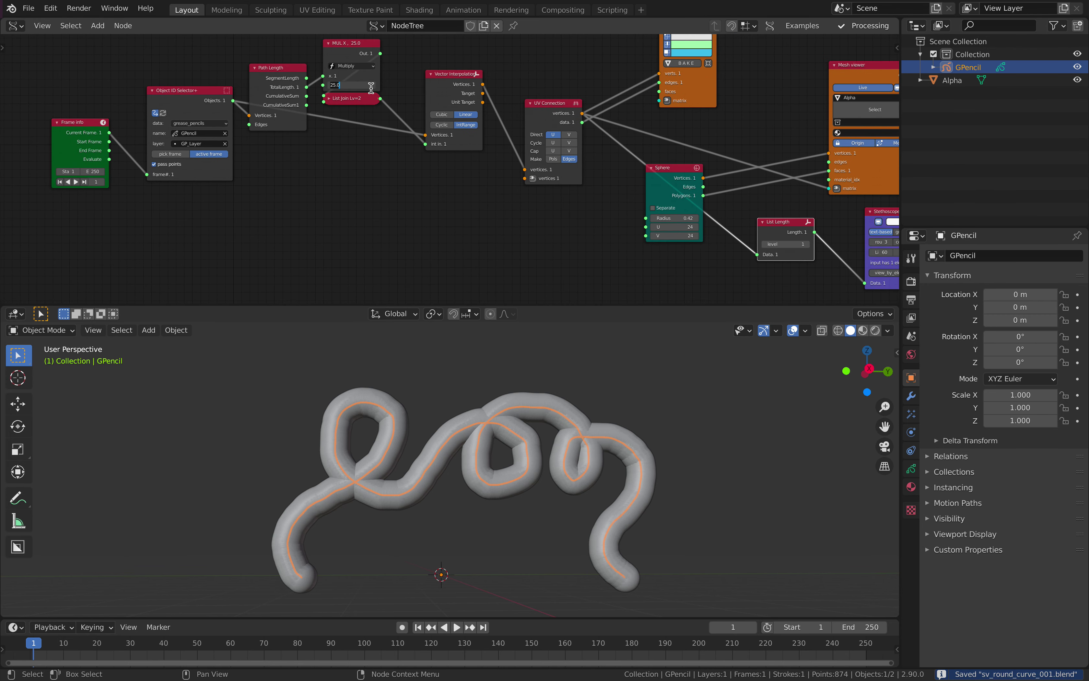
# Try a factor of 10 in the Multiply node, set the factor to 4, and save the file
pyautogui.write('10')
pyautogui.press('Return')
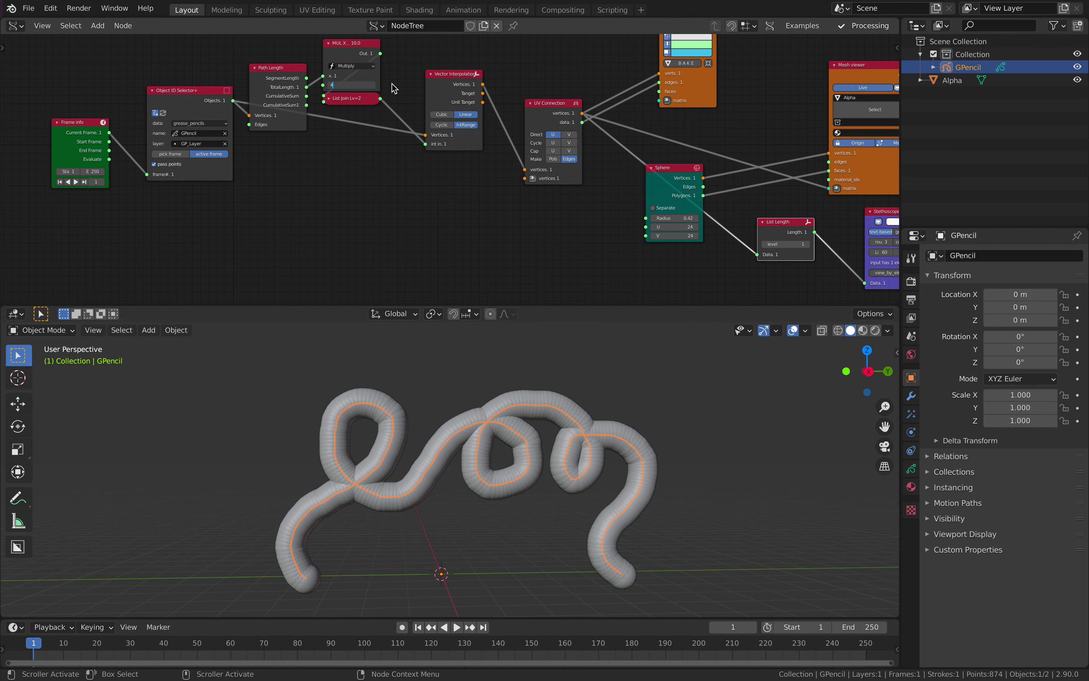
pyautogui.write('4')
pyautogui.press('Return')
pyautogui.moveTo(587, 184); pyautogui.dragTo(343, 155, button='middle')
pyautogui.hotkey('ctrl', 's')
# Set the Sphere node's radius to 0.23, select the Alpha mesh in the viewport, and save the file
pyautogui.scroll(7, 365, 175)
pyautogui.keyDown('shift'); pyautogui.moveTo(380, 197); pyautogui.dragTo(343, 197); pyautogui.keyUp('shift')
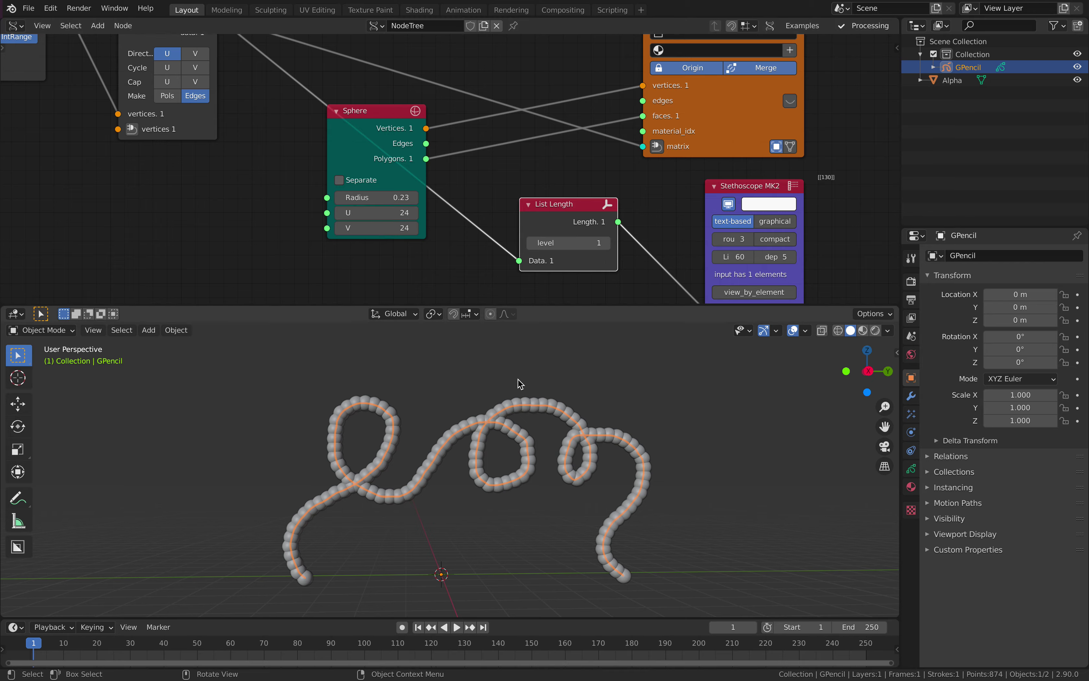
pyautogui.moveTo(517, 379); pyautogui.dragTo(477, 450, button='middle')
pyautogui.click(602, 374)
pyautogui.hotkey('ctrl', 's')
pyautogui.click(572, 382)
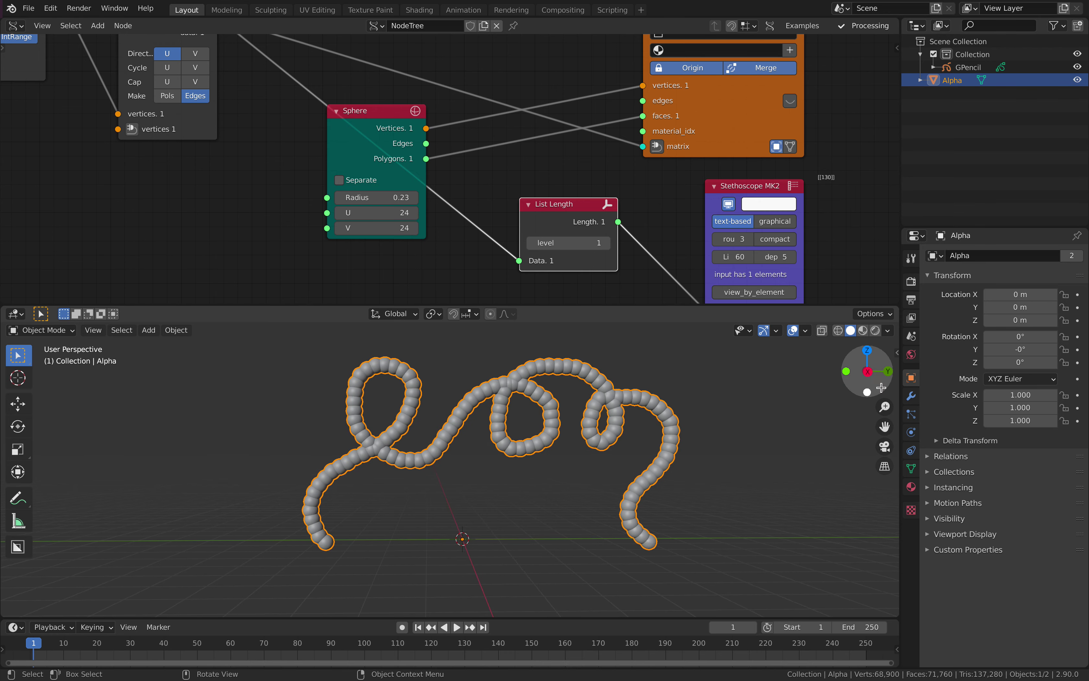
pyautogui.click(867, 372)
pyautogui.moveTo(480, 436); pyautogui.dragTo(624, 437, button='middle')
pyautogui.moveTo(474, 447); pyautogui.dragTo(434, 493, button='middle')
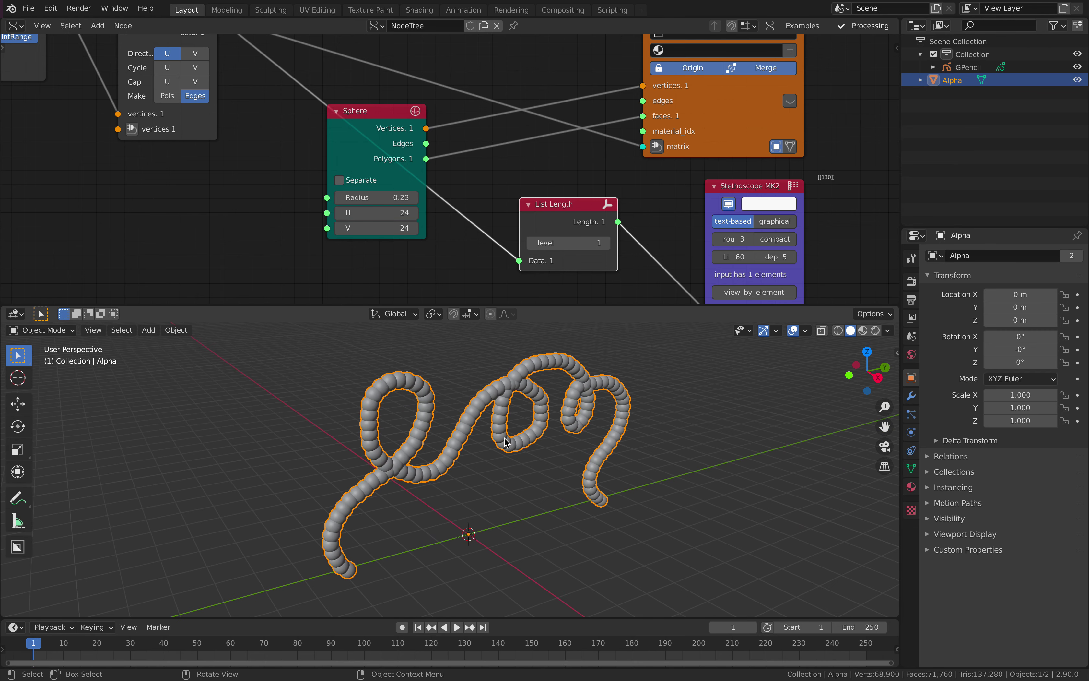
pyautogui.moveTo(589, 389); pyautogui.dragTo(455, 438, button='middle')
pyautogui.hotkey('ctrl', 's')
# Move the UV Connection node and all nodes after it away from Vector Interpolation to open a gap, and save the file
pyautogui.moveTo(327, 183); pyautogui.dragTo(418, 208, button='middle')
pyautogui.scroll(-3, 442, 187)
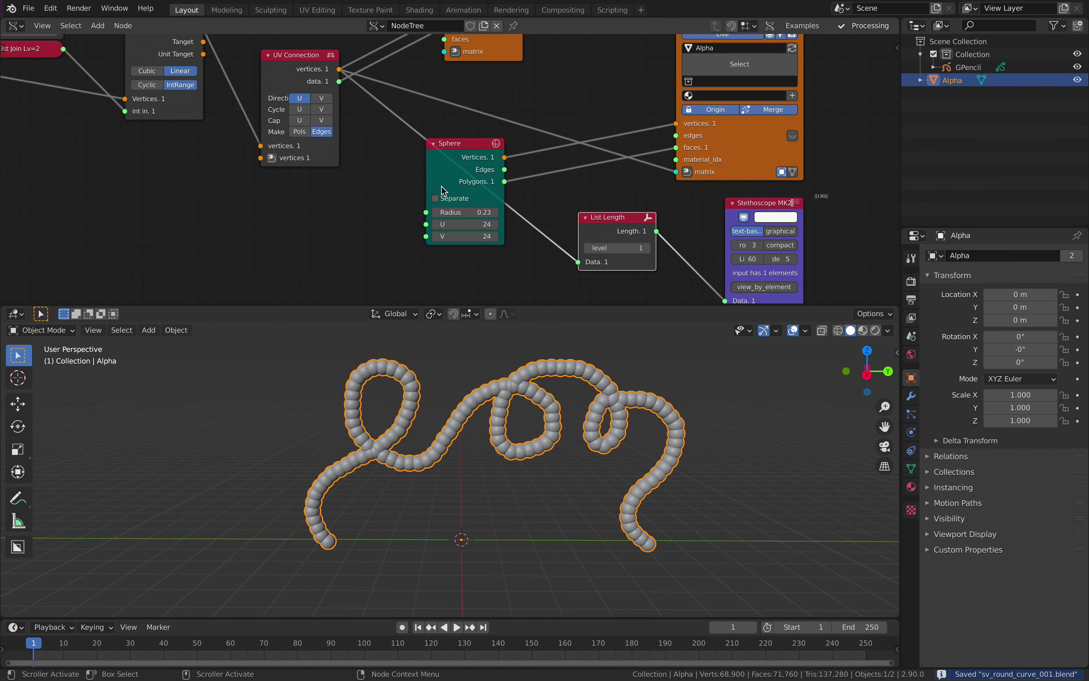
pyautogui.scroll(-2, 397, 164)
pyautogui.moveTo(320, 147); pyautogui.dragTo(424, 193, button='middle')
pyautogui.moveTo(312, 82); pyautogui.dragTo(281, 79)
pyautogui.moveTo(411, 118); pyautogui.dragTo(432, 120)
pyautogui.moveTo(368, 155); pyautogui.dragTo(319, 157, button='middle')
pyautogui.scroll(-8, 379, 156)
pyautogui.click(361, 108)
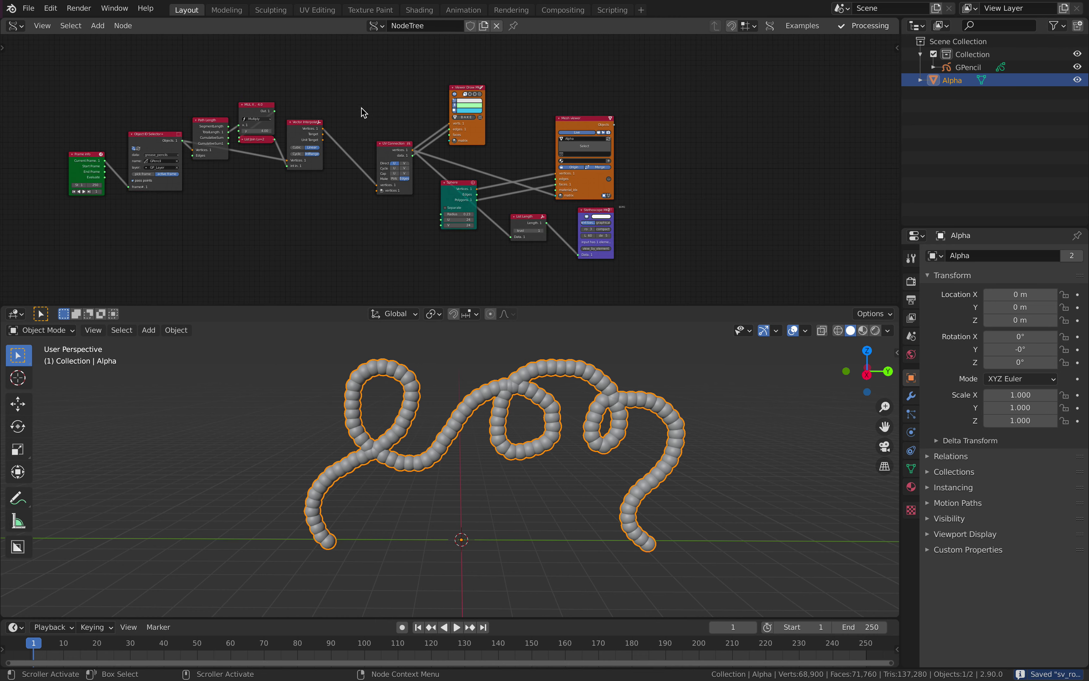
pyautogui.moveTo(368, 75); pyautogui.dragTo(710, 270)
pyautogui.press('g')
pyautogui.click(881, 249)
pyautogui.press('a')
pyautogui.press('a')
pyautogui.press('a')
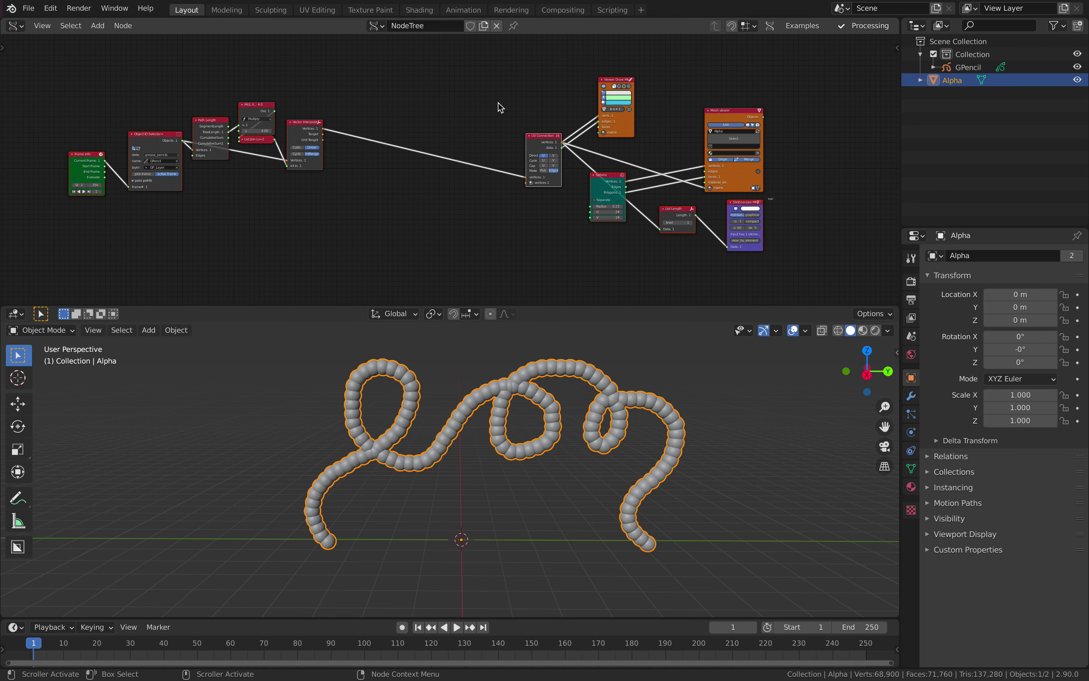
pyautogui.hotkey('ctrl', 's')
# Add a Vector Rewire node in the gap between Vector Interpolation and UV Connection
pyautogui.moveTo(459, 144); pyautogui.dragTo(489, 145, button='middle')
pyautogui.scroll(2, 490, 146)
pyautogui.hotkey('shift', 'a')
pyautogui.press('Up')
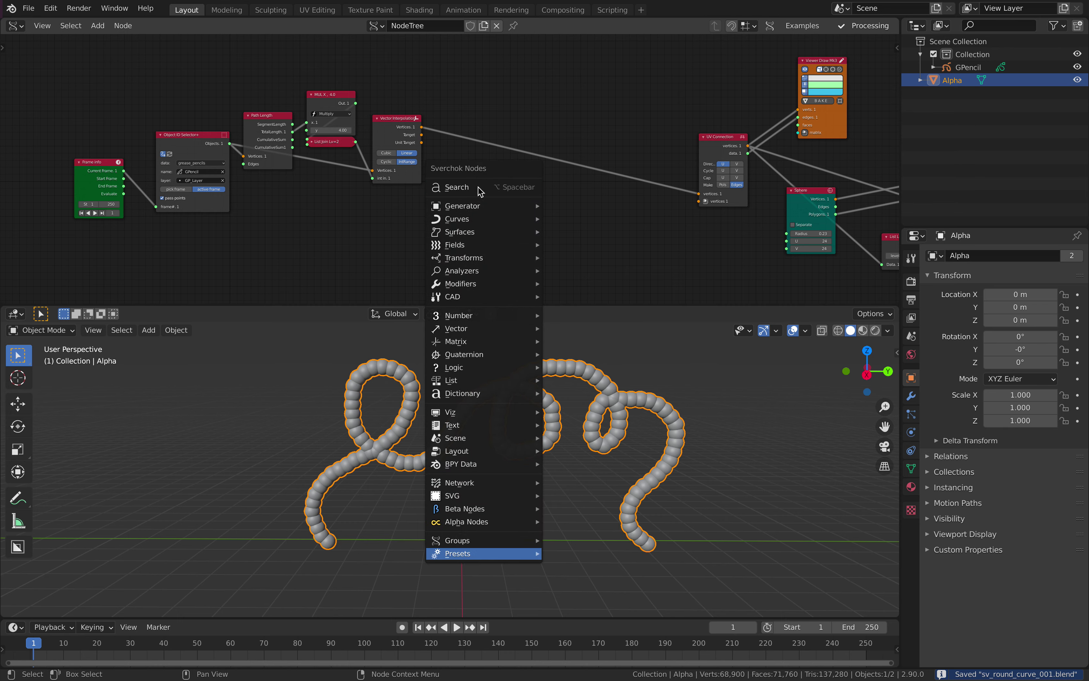
pyautogui.click(481, 187)
pyautogui.write('rewi')
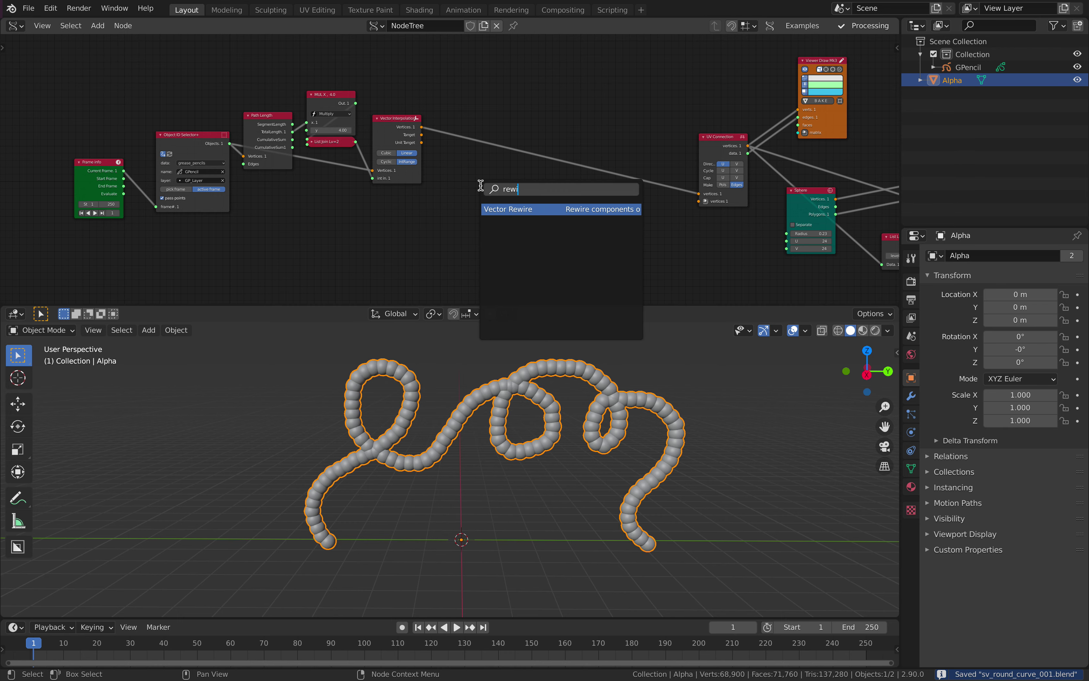
pyautogui.press('Return')
pyautogui.scroll(2, 517, 204)
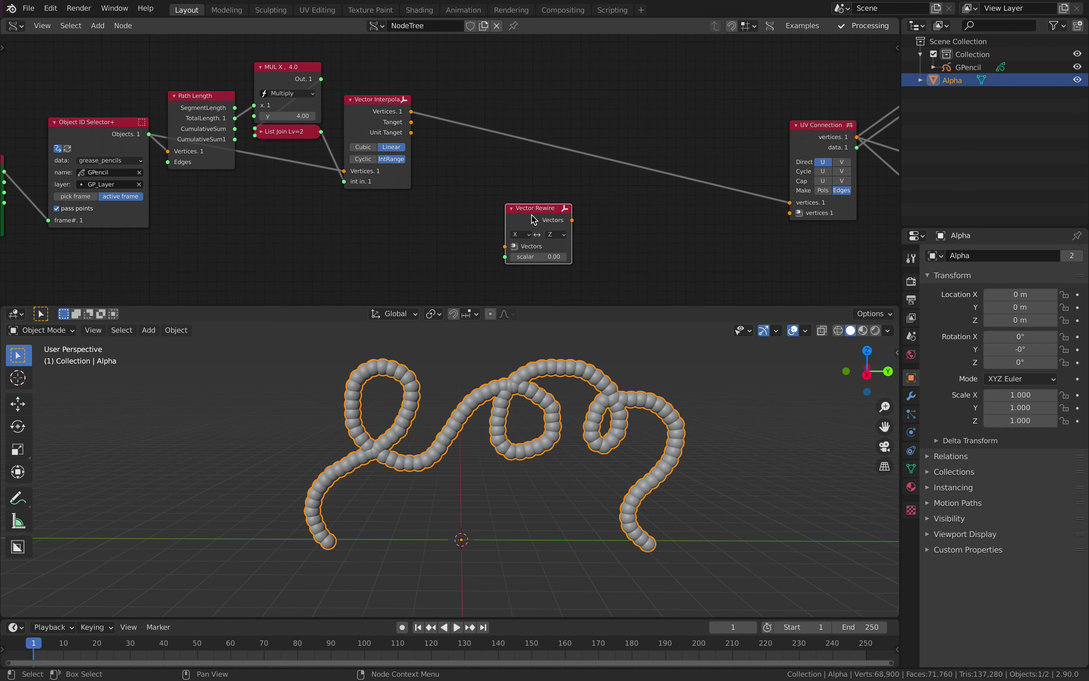
pyautogui.click(522, 206)
# Link the Vector Interpolation vertices into Vector Rewire and its Vectors output into the UV Connection vertices input
pyautogui.scroll(1, 450, 167)
pyautogui.moveTo(405, 103); pyautogui.dragTo(455, 156)
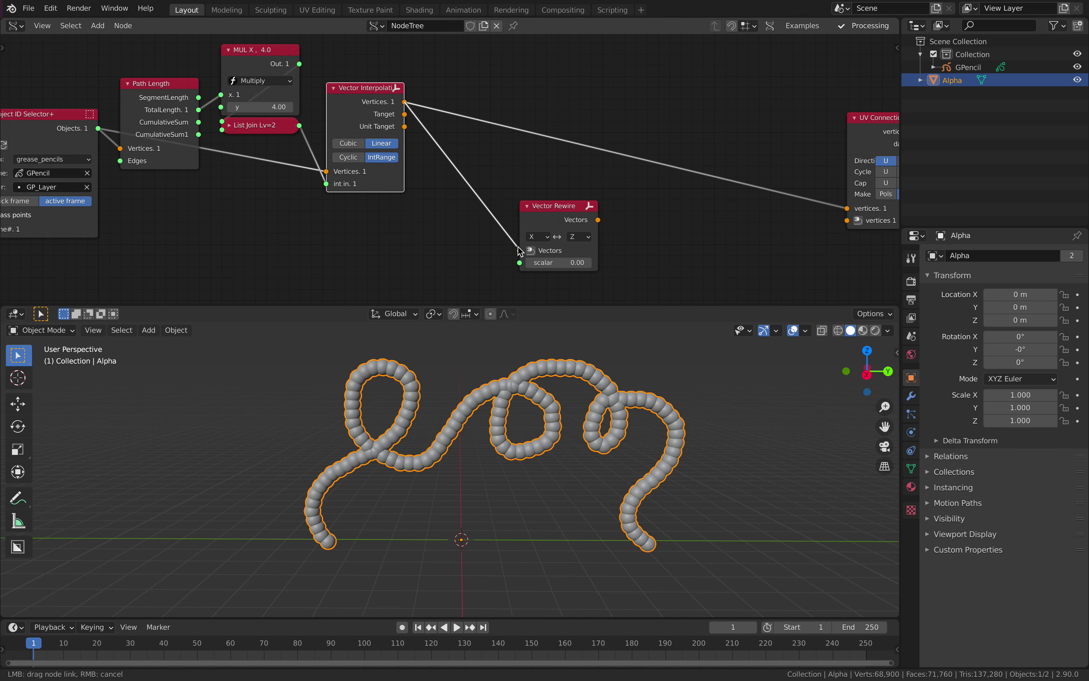
pyautogui.moveTo(518, 250); pyautogui.dragTo(520, 250)
pyautogui.moveTo(624, 224); pyautogui.dragTo(563, 201, button='middle')
pyautogui.moveTo(536, 198); pyautogui.dragTo(786, 187)
# Set the Vector Rewire node to map Scalar to X
pyautogui.moveTo(480, 502); pyautogui.dragTo(519, 476, button='middle')
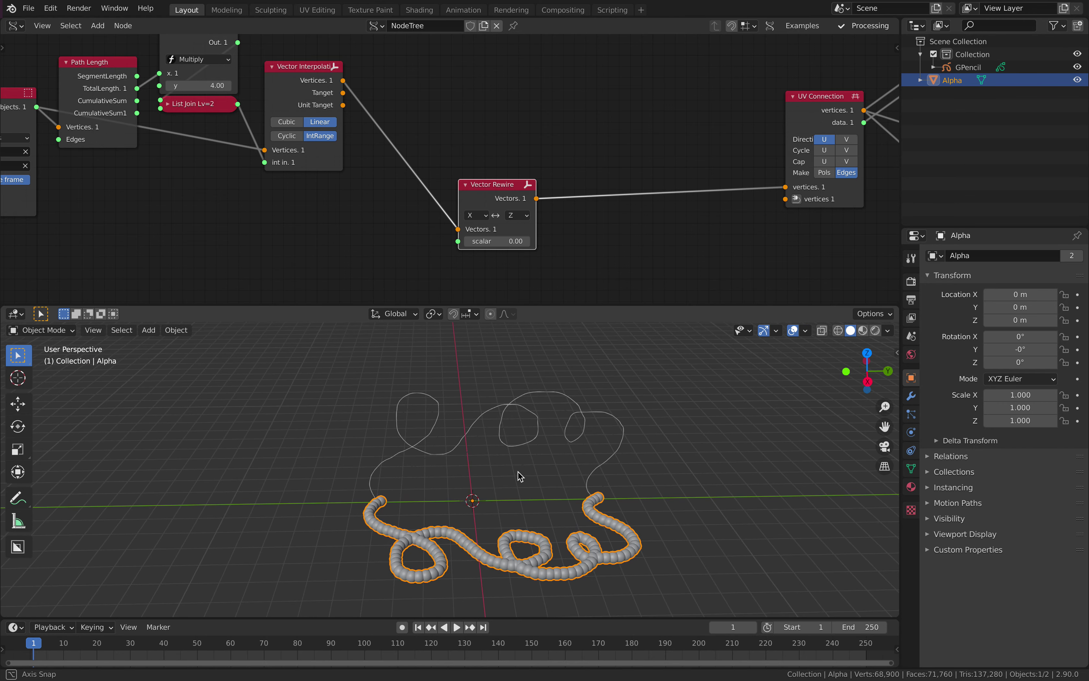
pyautogui.scroll(2, 520, 476)
pyautogui.click(484, 217)
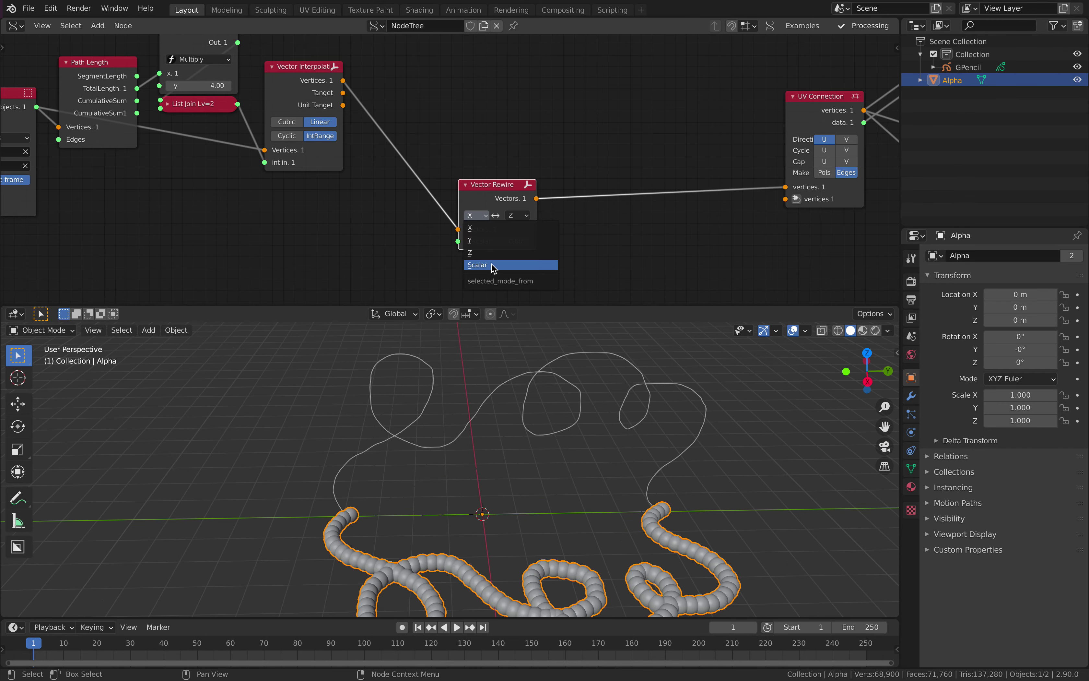
pyautogui.click(504, 265)
pyautogui.moveTo(488, 416); pyautogui.dragTo(513, 324, button='middle')
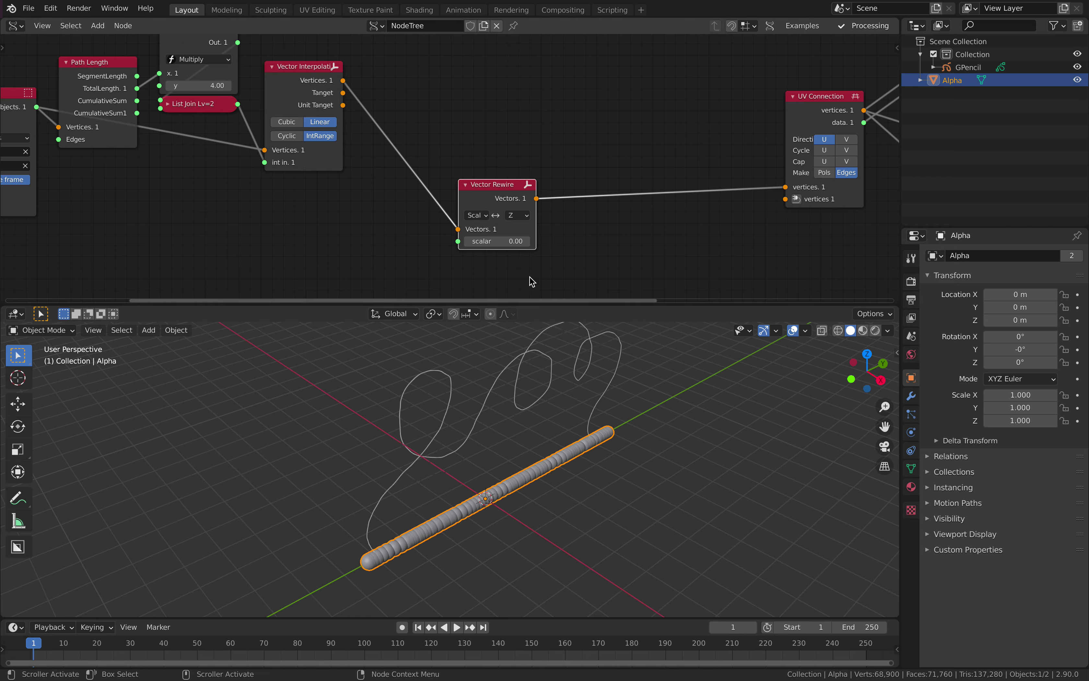
pyautogui.click(524, 215)
pyautogui.click(526, 224)
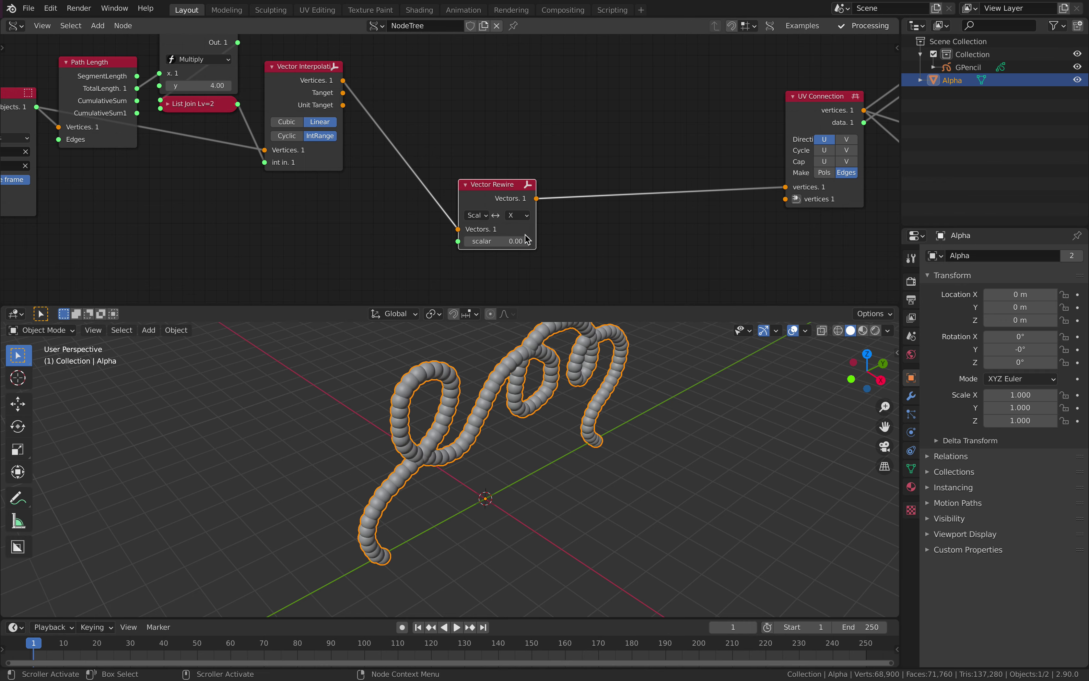
# Try adjusting the Vector Rewire node's scalar value and leave it at 0
pyautogui.moveTo(526, 401); pyautogui.dragTo(553, 401, button='middle')
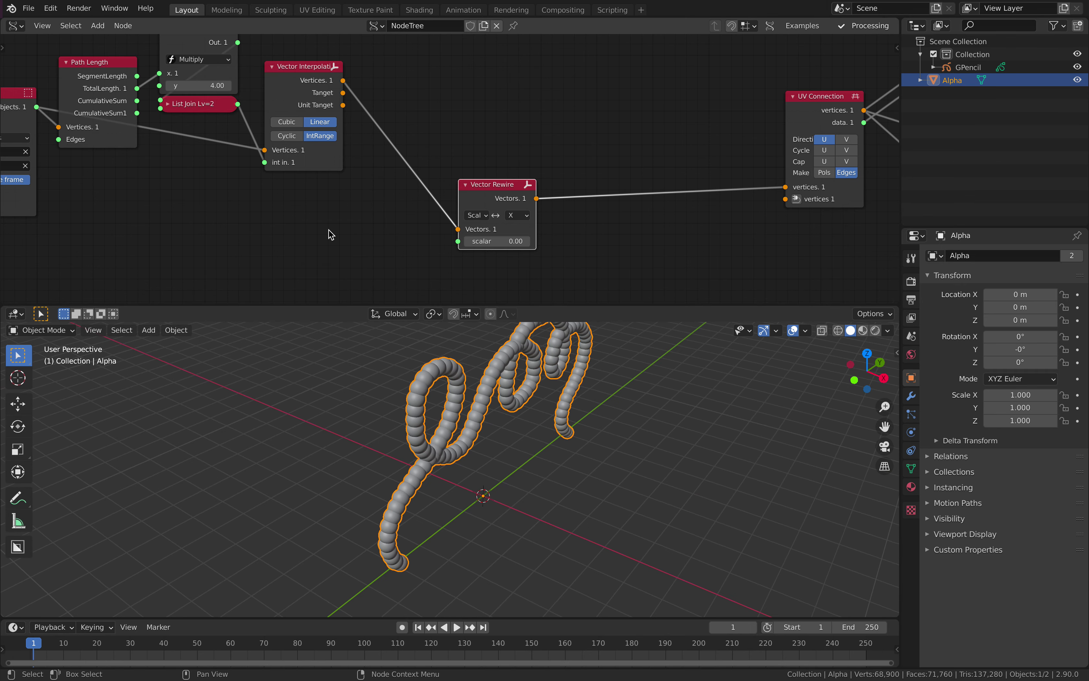
pyautogui.moveTo(331, 235); pyautogui.dragTo(361, 201, button='middle')
pyautogui.moveTo(529, 209); pyautogui.dragTo(493, 209)
pyautogui.click(528, 209)
pyautogui.press('Return')
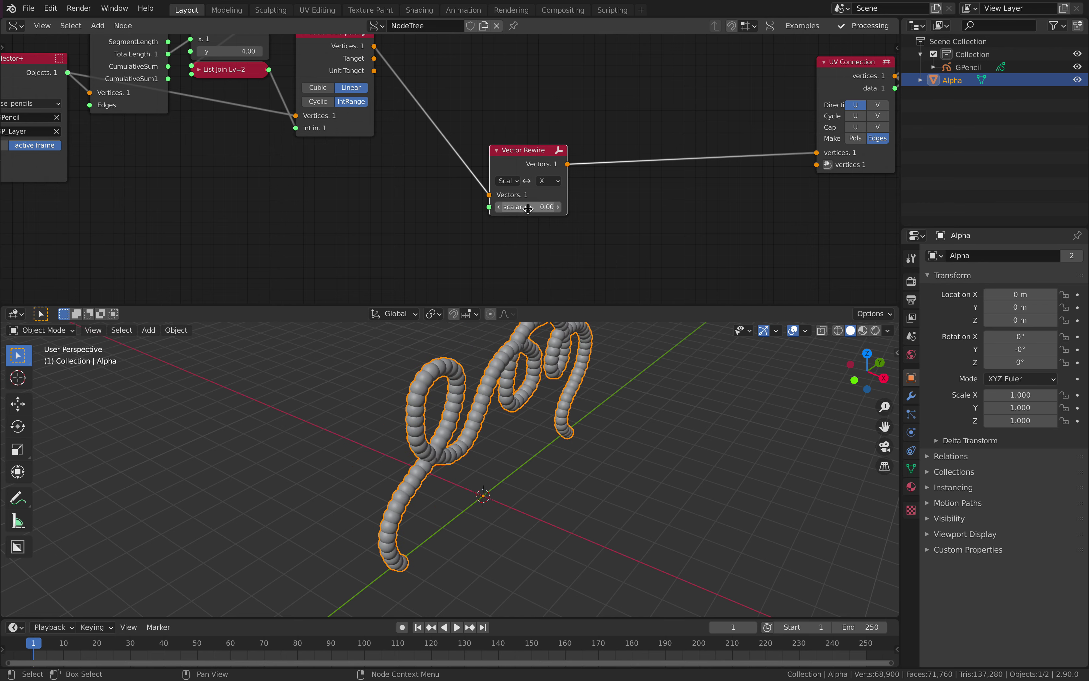
# Add a Number Range node below Vector Rewire and set it to Float
pyautogui.moveTo(361, 229); pyautogui.dragTo(372, 205, button='middle')
pyautogui.hotkey('alt', 'space')
pyautogui.write('range')
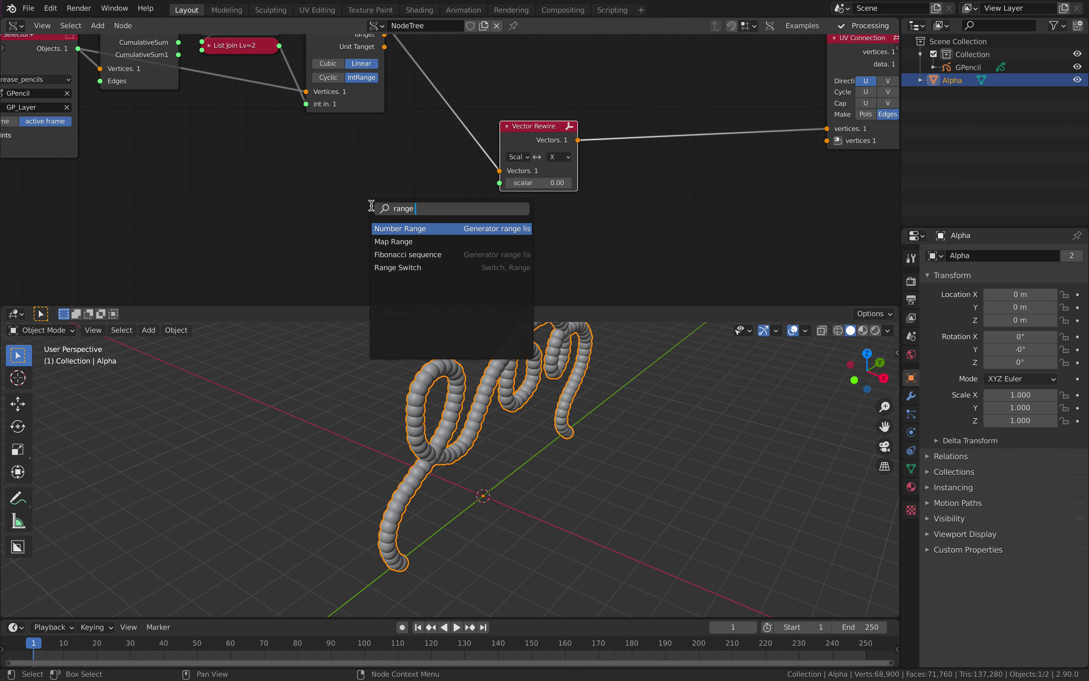
pyautogui.press('Return')
pyautogui.click(371, 206)
pyautogui.scroll(-3, 373, 206)
pyautogui.moveTo(379, 205); pyautogui.dragTo(352, 193, button='middle')
pyautogui.scroll(2, 355, 197)
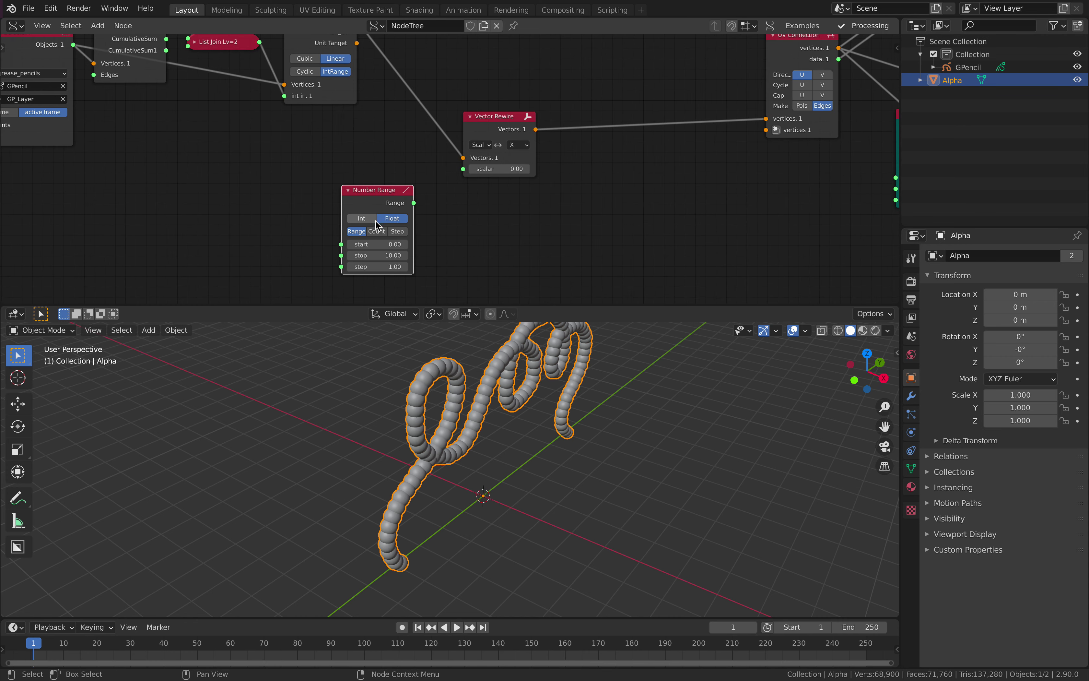
# Switch Number Range to Count mode with a stop of 1, and link the List Length output to its count input
pyautogui.moveTo(453, 241); pyautogui.dragTo(429, 234, button='middle')
pyautogui.scroll(-4, 491, 214)
pyautogui.scroll(-1, 815, 203)
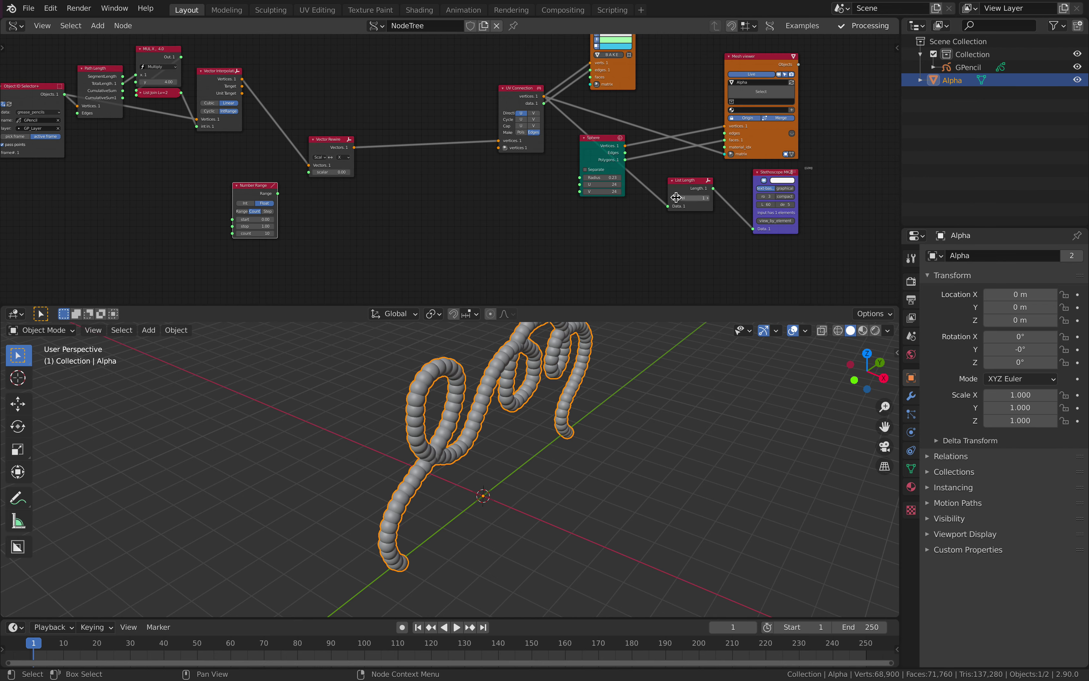
pyautogui.moveTo(706, 189); pyautogui.dragTo(232, 234)
pyautogui.moveTo(227, 175); pyautogui.dragTo(299, 158, button='middle')
pyautogui.scroll(2, 356, 176)
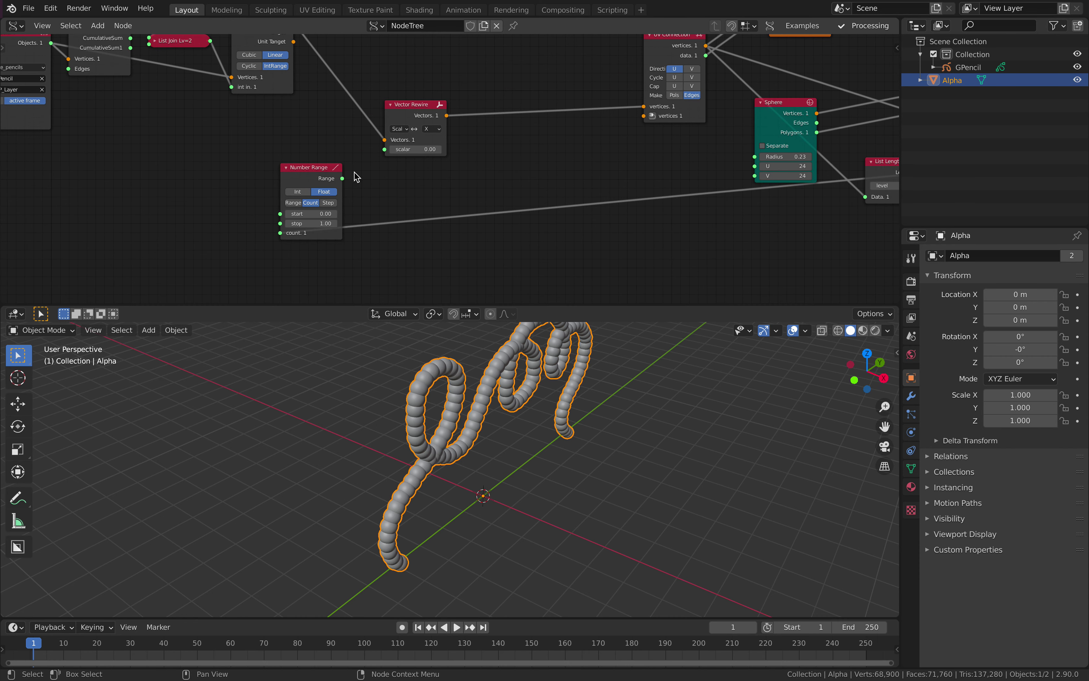
# Link the Number Range output to the Vector Rewire scalar input, raise the stop to 5.26, and try Range mode
pyautogui.moveTo(342, 178); pyautogui.dragTo(353, 129)
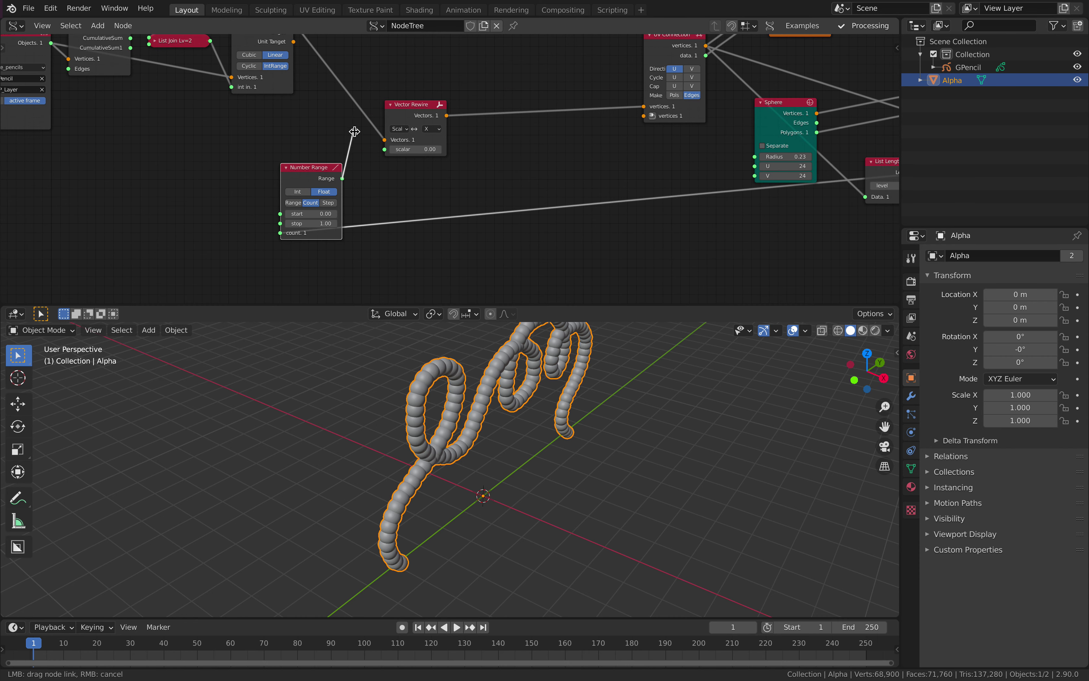
pyautogui.moveTo(383, 151)
pyautogui.mouseDown()
pyautogui.moveTo(381, 181)
pyautogui.moveTo(384, 149)
pyautogui.mouseUp()
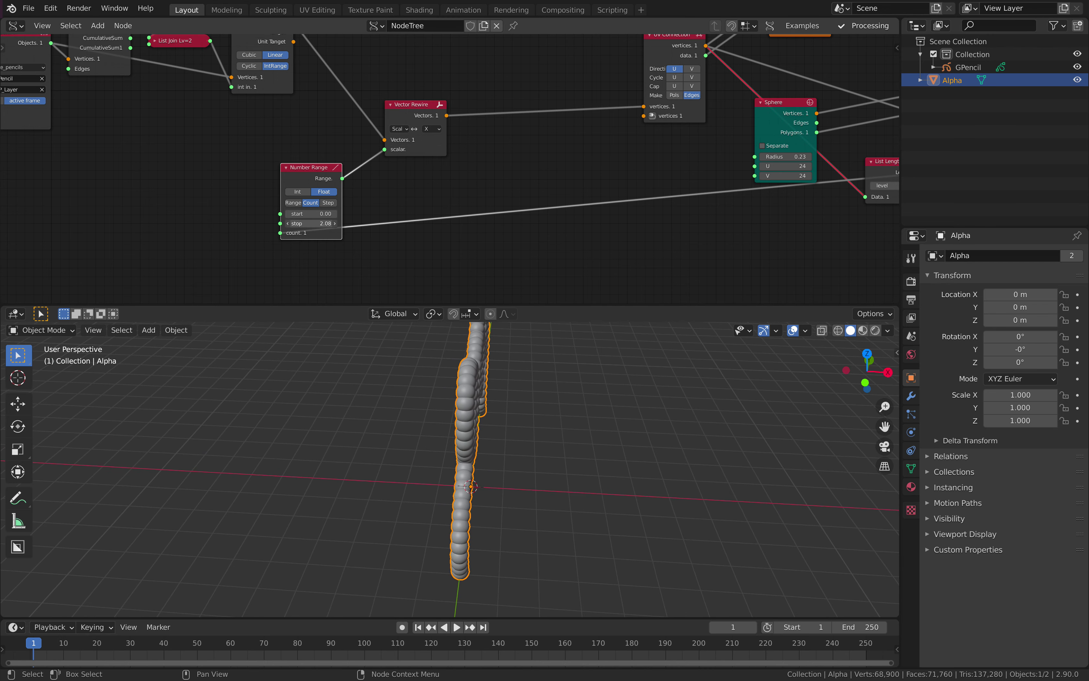
pyautogui.moveTo(309, 189); pyautogui.dragTo(306, 160)
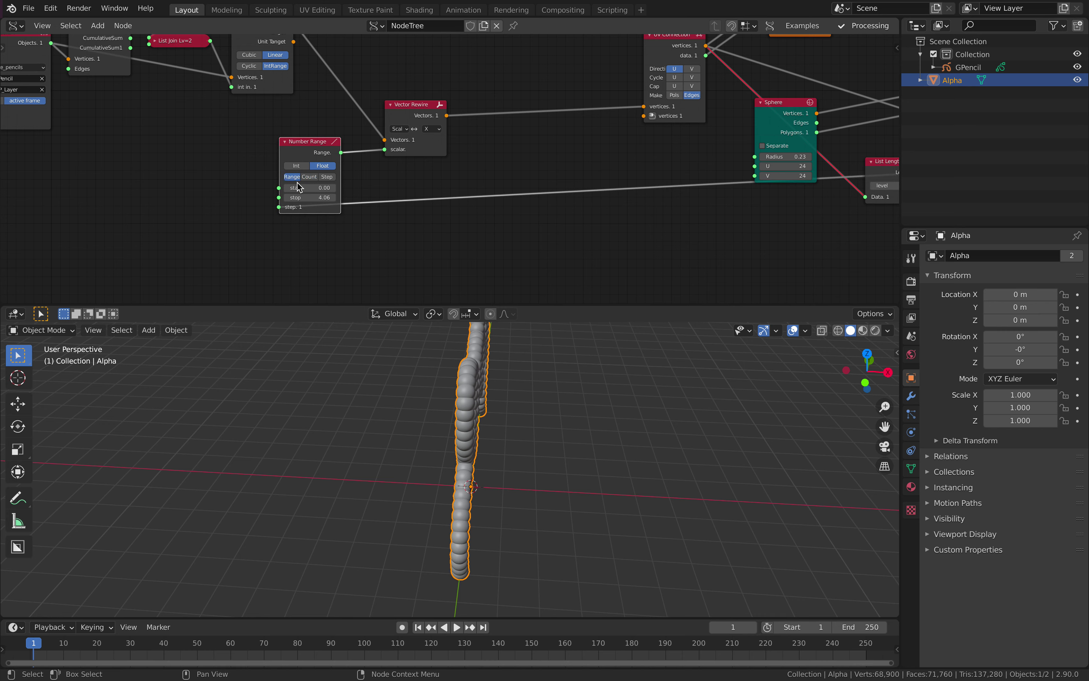
pyautogui.moveTo(297, 187); pyautogui.dragTo(324, 193)
pyautogui.moveTo(412, 243); pyautogui.dragTo(387, 250, button='middle')
pyautogui.moveTo(418, 204); pyautogui.dragTo(401, 208, button='middle')
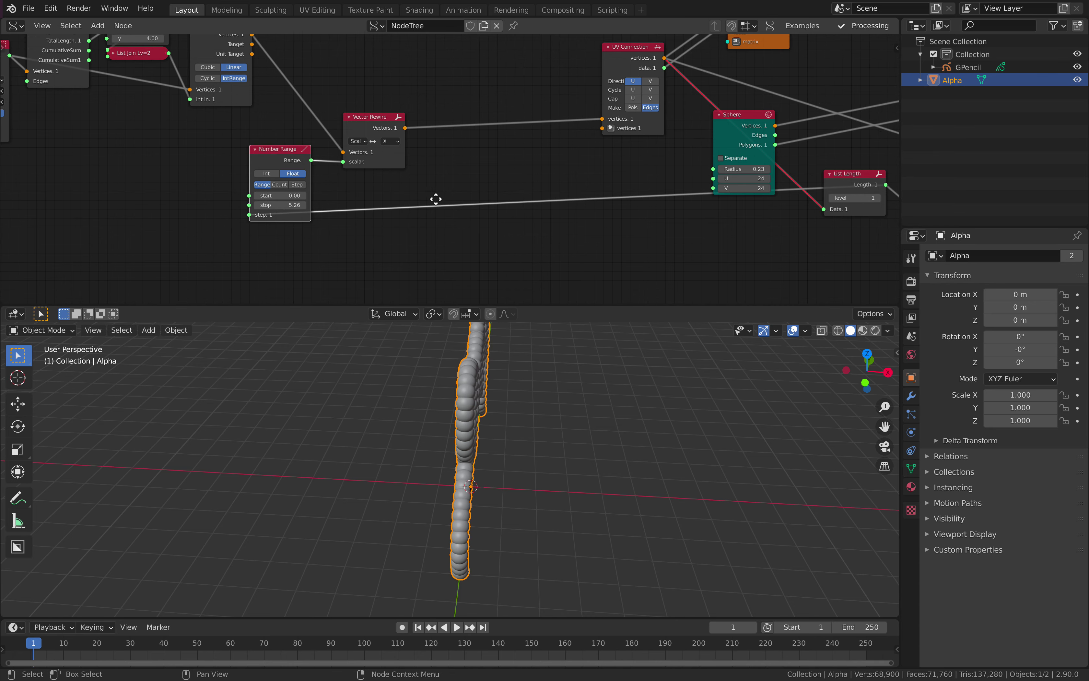
# Move List Length between UV Connection and Sphere, and relink its Length output to the count input of Number Range in Count mode
pyautogui.moveTo(826, 182); pyautogui.dragTo(472, 221)
pyautogui.scroll(-3, 471, 221)
pyautogui.moveTo(474, 212); pyautogui.dragTo(427, 220, button='middle')
pyautogui.moveTo(517, 87); pyautogui.dragTo(462, 81)
pyautogui.moveTo(433, 219); pyautogui.dragTo(226, 218)
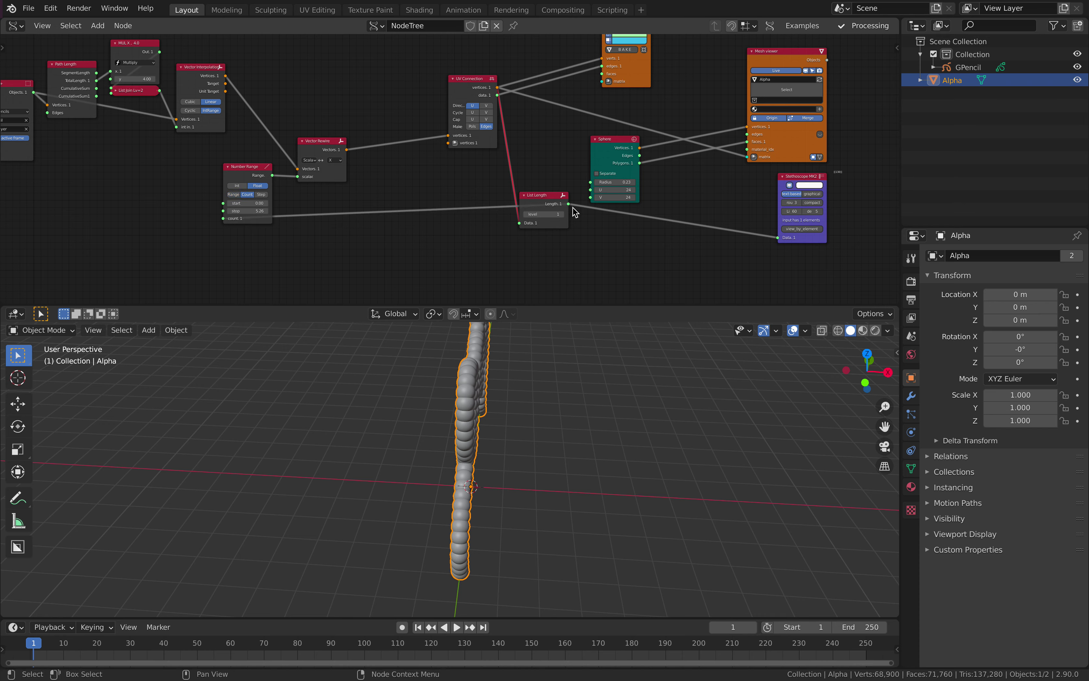
pyautogui.moveTo(569, 204); pyautogui.dragTo(226, 219)
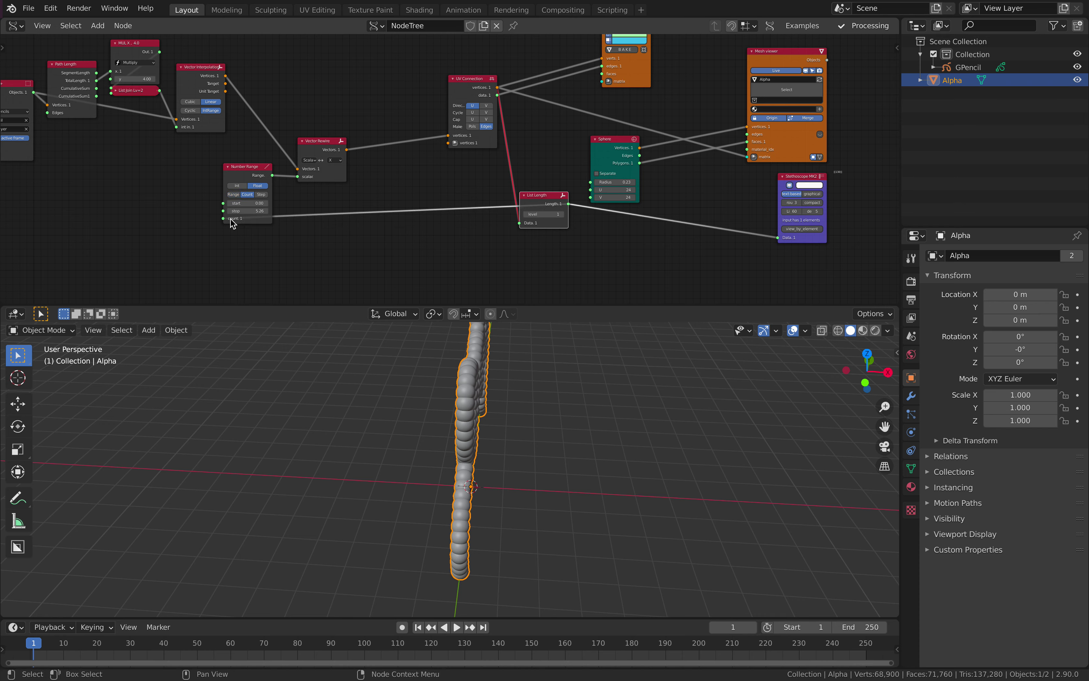
pyautogui.moveTo(478, 90); pyautogui.dragTo(439, 84)
pyautogui.scroll(1, 521, 170)
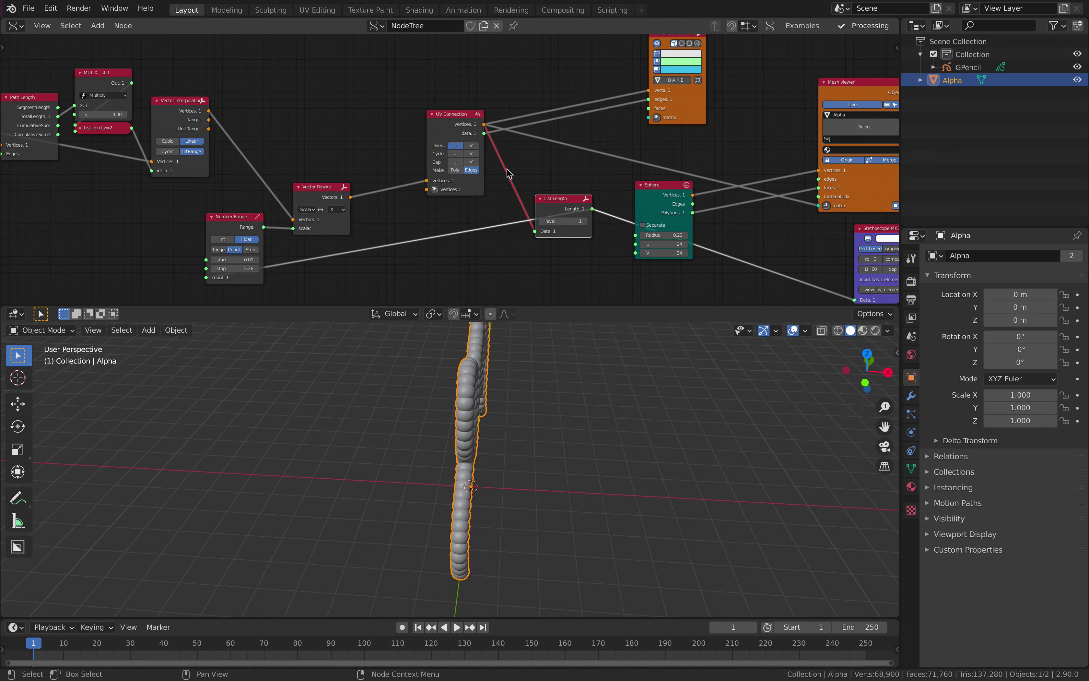
# Delete the Number Range and Vector Rewire nodes
pyautogui.scroll(-2, 497, 175)
pyautogui.moveTo(457, 167); pyautogui.dragTo(476, 144, button='middle')
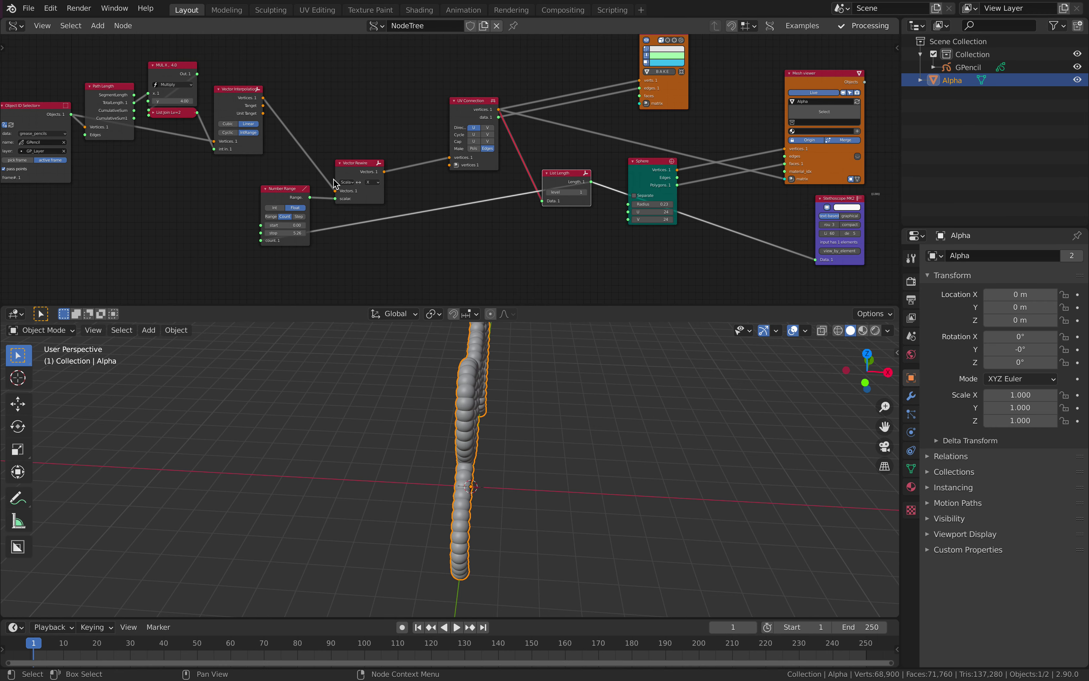
pyautogui.moveTo(348, 165); pyautogui.dragTo(349, 162)
pyautogui.click(293, 195)
pyautogui.press('x')
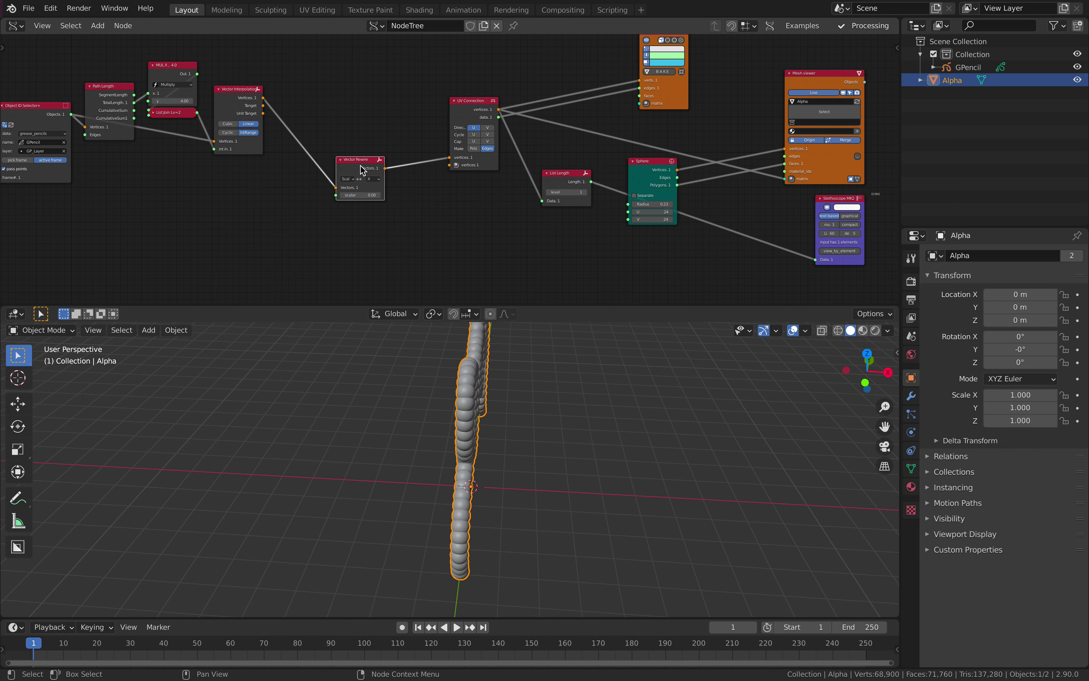
pyautogui.press('x')
# Move UV Connection closer to Vector Interpolation, link the interpolated vertices directly into it, and save the file
pyautogui.moveTo(470, 112); pyautogui.dragTo(357, 111)
pyautogui.moveTo(263, 97); pyautogui.dragTo(291, 115)
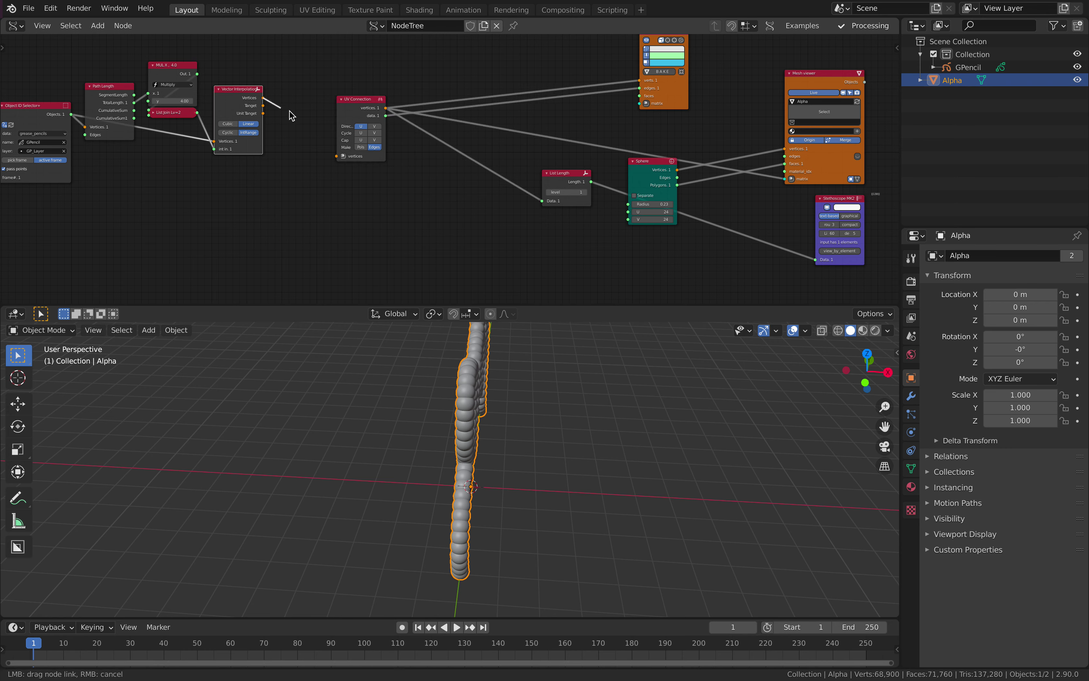
pyautogui.moveTo(369, 118); pyautogui.dragTo(370, 120)
pyautogui.scroll(1, 418, 201)
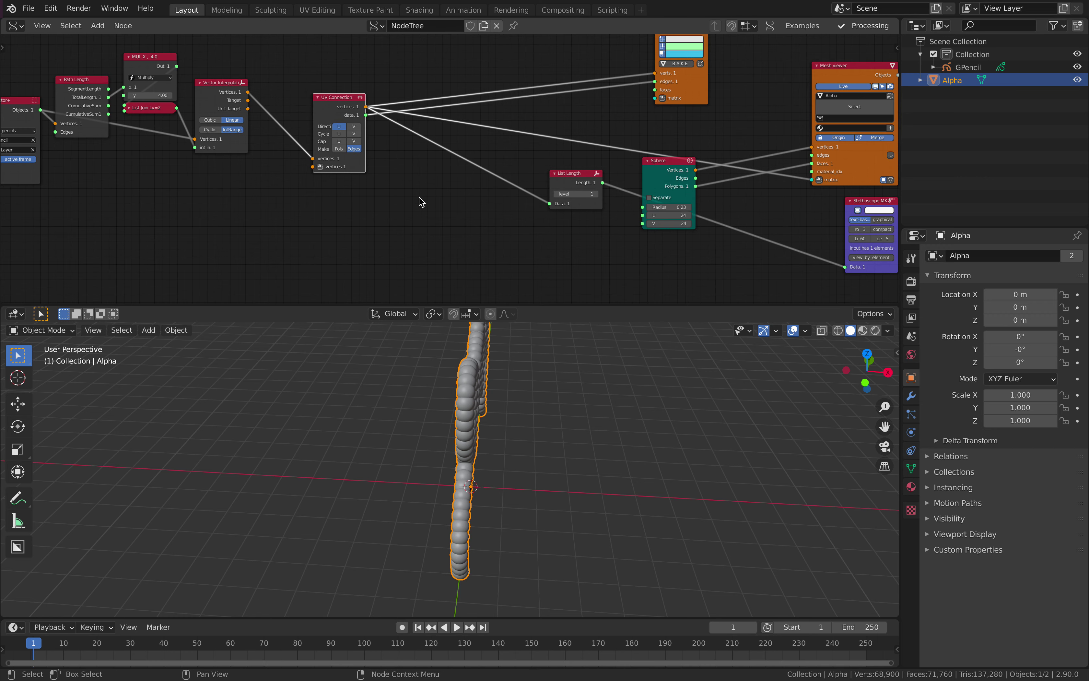
pyautogui.hotkey('ctrl', 's')
# Add a Vector Rewire node after UV Connection and link the UV Connection vertices to its Vectors input
pyautogui.hotkey('alt', 'space')
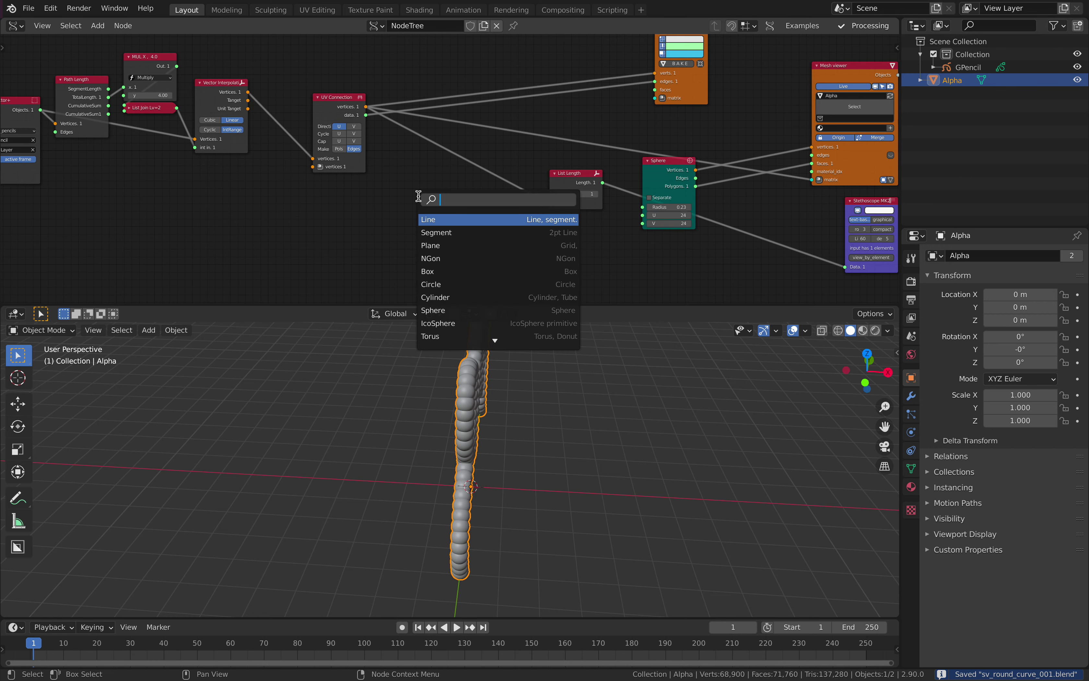
pyautogui.write('rewi')
pyautogui.press('Return')
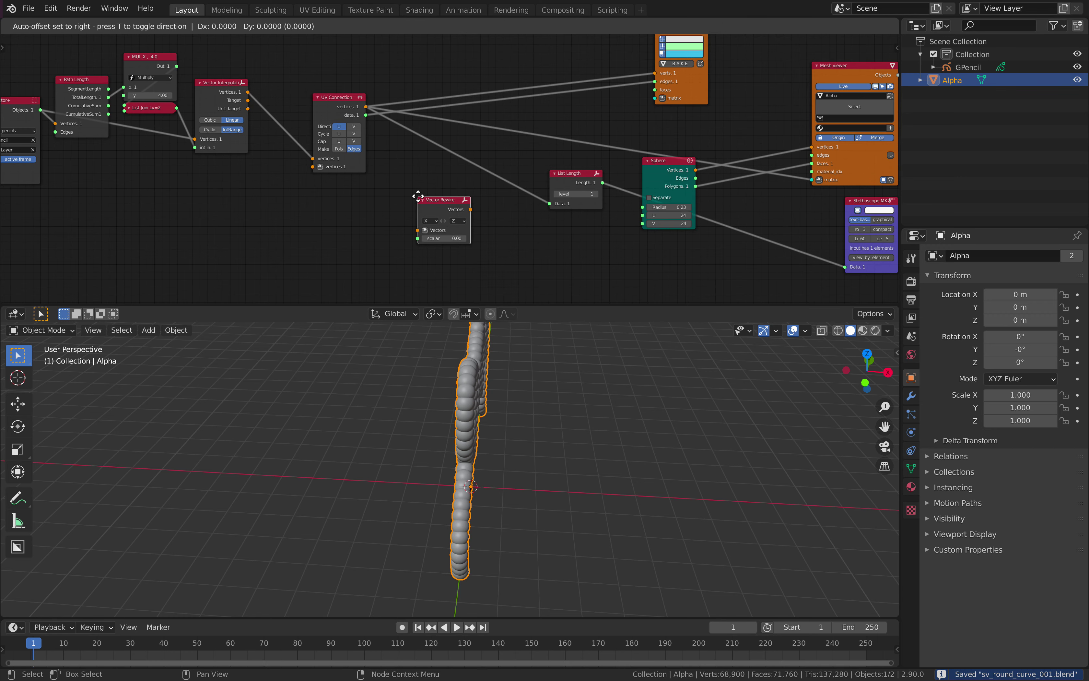
pyautogui.click(418, 197)
pyautogui.moveTo(365, 108); pyautogui.dragTo(420, 230)
pyautogui.scroll(3, 420, 230)
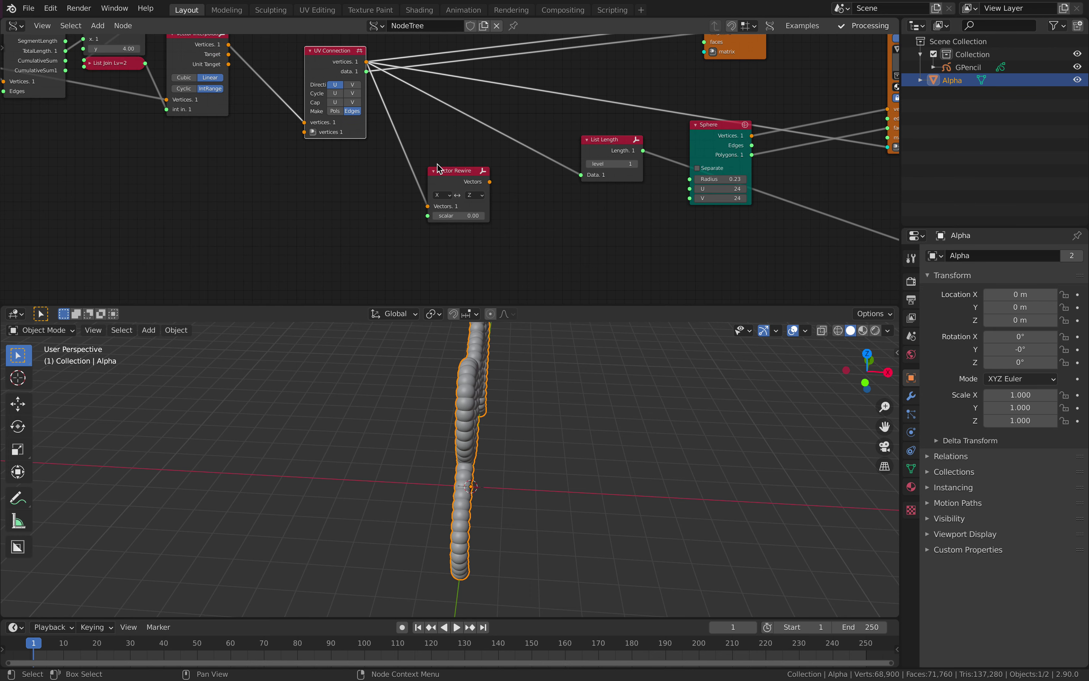
# Set the Vector Rewire node to rewire Scalar to X
pyautogui.click(440, 199)
pyautogui.click(447, 248)
pyautogui.click(479, 200)
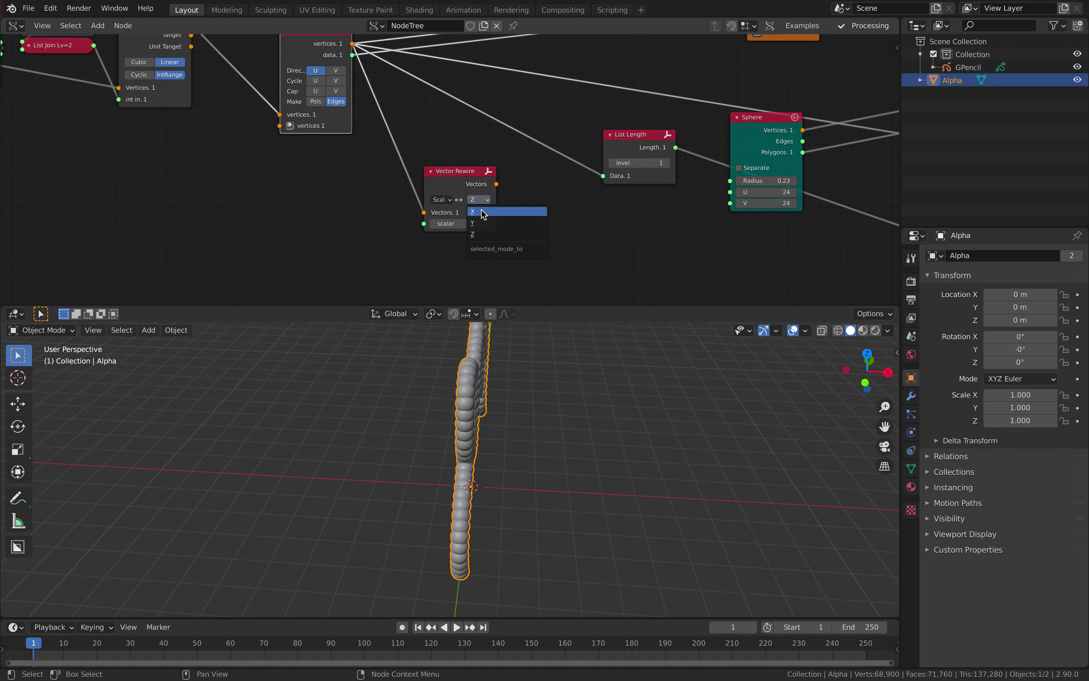
pyautogui.click(483, 214)
# Link the Vector Rewire Vectors output to the verts input of Viewer Draw, and move Vector Rewire up above UV Connection
pyautogui.scroll(-2, 482, 214)
pyautogui.moveTo(510, 182); pyautogui.dragTo(462, 213, button='middle')
pyautogui.moveTo(457, 216); pyautogui.dragTo(471, 202)
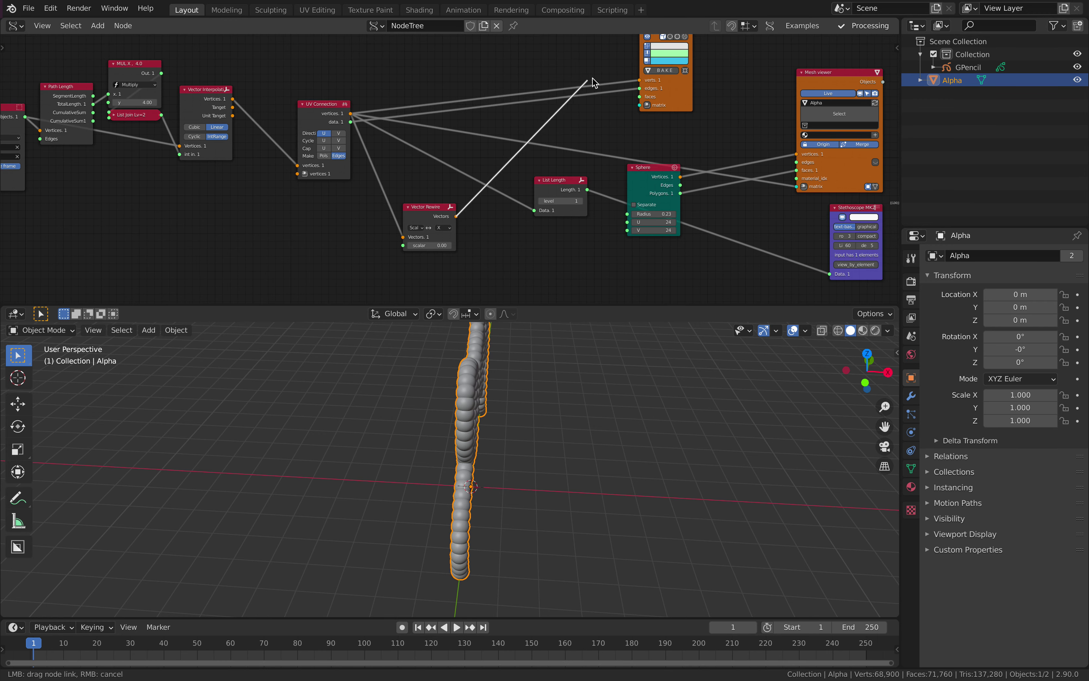
pyautogui.moveTo(592, 78); pyautogui.dragTo(640, 80)
pyautogui.moveTo(434, 212); pyautogui.dragTo(444, 44)
pyautogui.moveTo(445, 44); pyautogui.dragTo(445, 57, button='middle')
# Move List Length closer to Vector Rewire and link the rewired vectors to its Data input
pyautogui.moveTo(651, 188); pyautogui.dragTo(489, 190)
pyautogui.moveTo(470, 66); pyautogui.dragTo(478, 141)
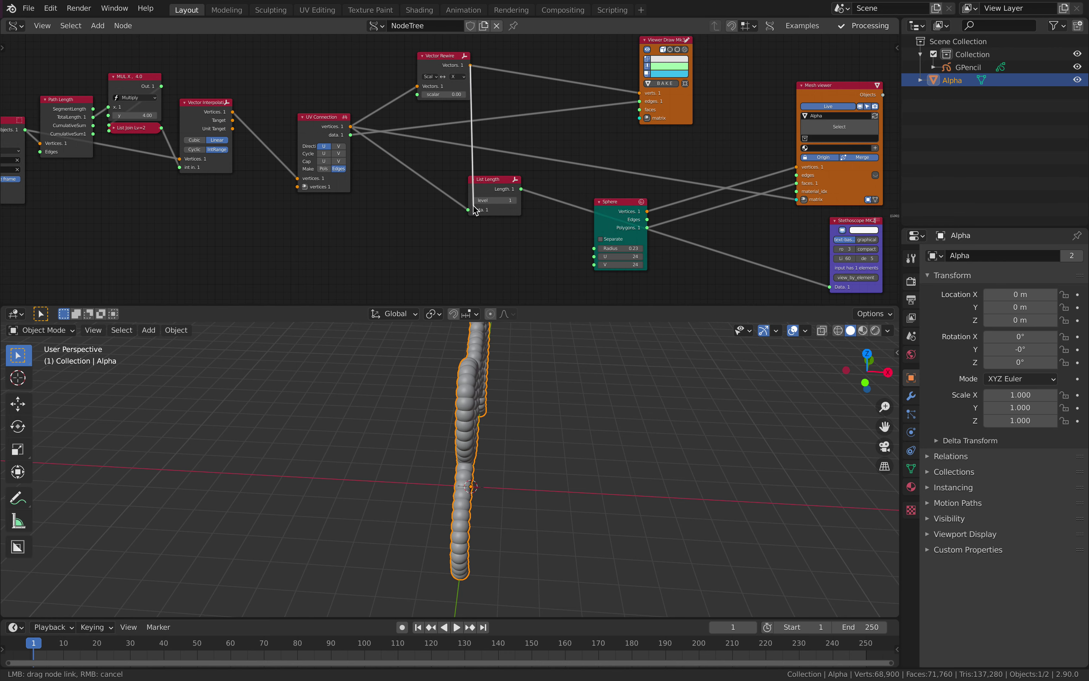
pyautogui.moveTo(474, 207); pyautogui.dragTo(516, 190)
# Move the Sphere node between Viewer Draw and Mesh viewer, and save the file
pyautogui.moveTo(535, 189); pyautogui.dragTo(450, 174, button='middle')
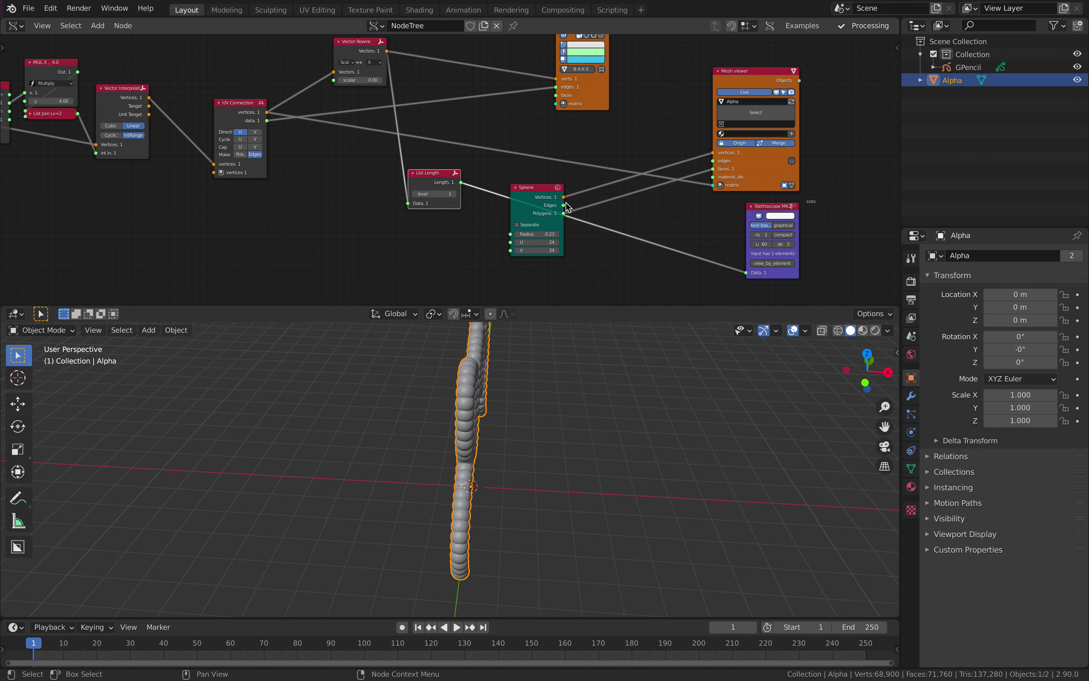
pyautogui.moveTo(568, 207); pyautogui.dragTo(567, 210, button='middle')
pyautogui.click(531, 195)
pyautogui.moveTo(528, 194); pyautogui.dragTo(652, 63)
pyautogui.moveTo(474, 152); pyautogui.dragTo(533, 153, button='middle')
pyautogui.moveTo(494, 188); pyautogui.dragTo(504, 187)
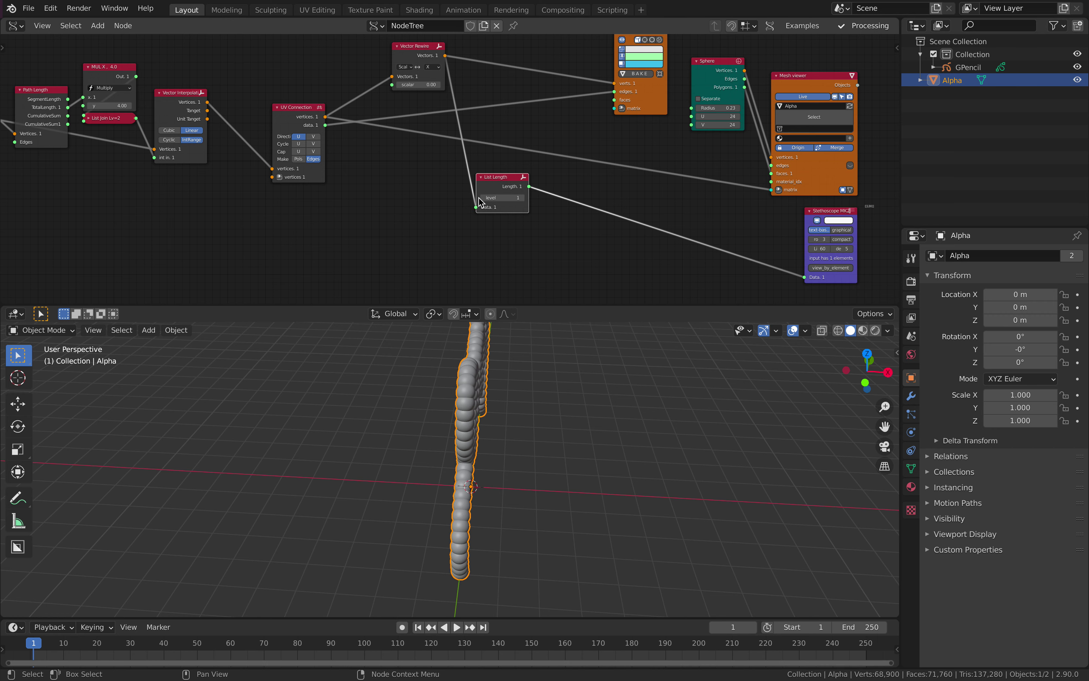
pyautogui.hotkey('ctrl', 's')
# Add a Number Range node below UV Connection and shift UV Connection up to make room
pyautogui.click(430, 194)
pyautogui.moveTo(428, 194)
pyautogui.mouseDown(button='middle')
pyautogui.moveTo(476, 207)
pyautogui.moveTo(431, 208)
pyautogui.mouseUp(button='middle')
pyautogui.scroll(2, 472, 204)
pyautogui.hotkey('shift', 'a')
pyautogui.write('range n')
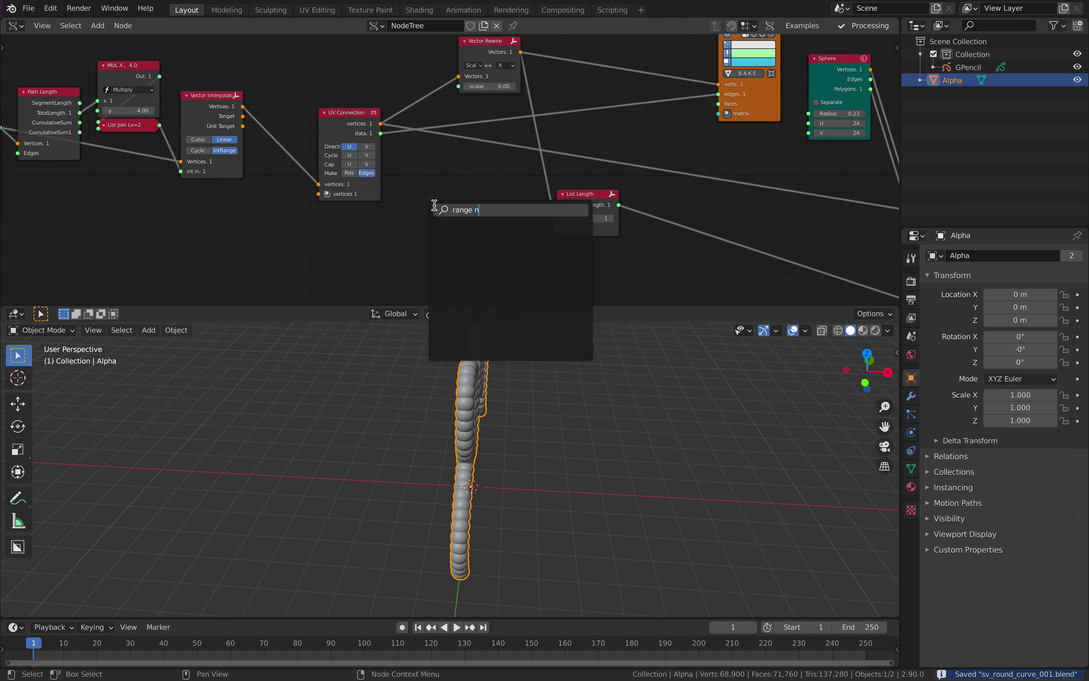
pyautogui.press('Return')
pyautogui.click(433, 205)
pyautogui.moveTo(352, 125); pyautogui.dragTo(360, 102)
# Duplicate the List Length node and place the copy below UV Connection, before Number Range
pyautogui.click(574, 198)
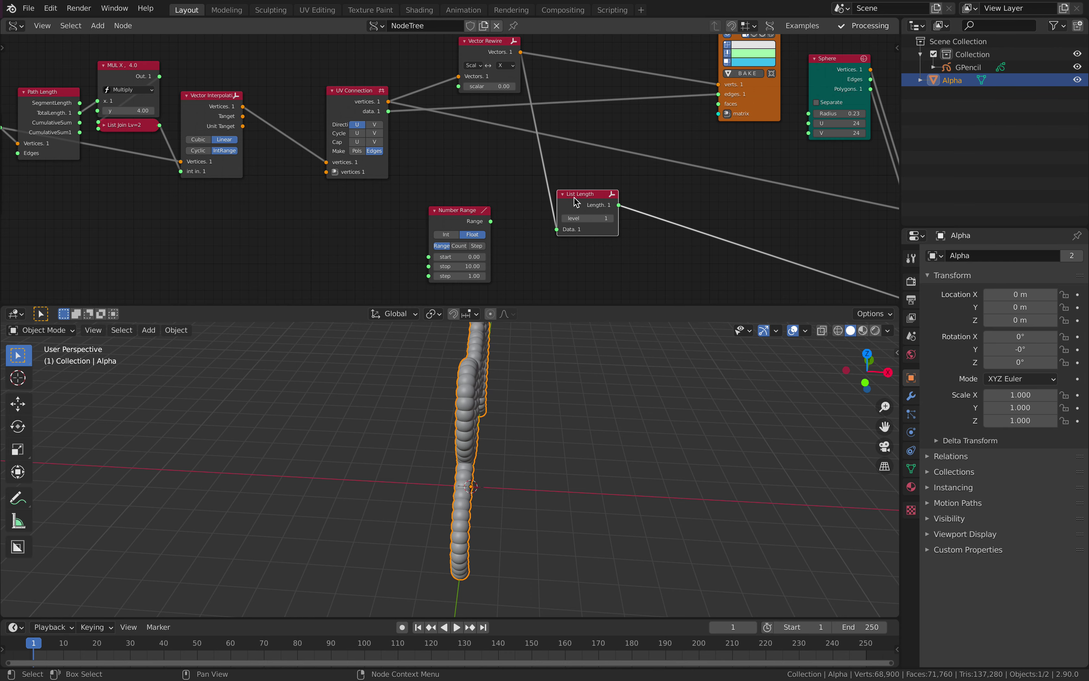
pyautogui.hotkey('shift', 'd')
pyautogui.click(318, 203)
# Link the Vector Rewire Vectors output to the Stethoscope Data input in place of List Length
pyautogui.scroll(-1, 492, 155)
pyautogui.moveTo(492, 155); pyautogui.dragTo(351, 181, button='middle')
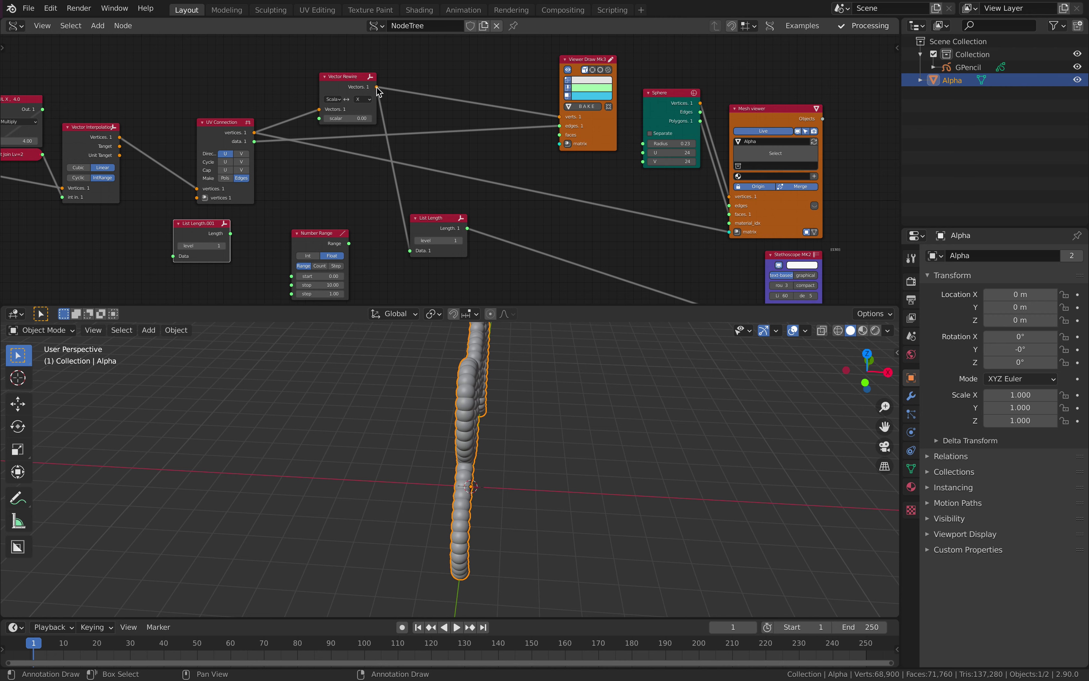
pyautogui.click(377, 88)
pyautogui.moveTo(539, 176); pyautogui.dragTo(524, 135, button='middle')
pyautogui.scroll(-1, 524, 135)
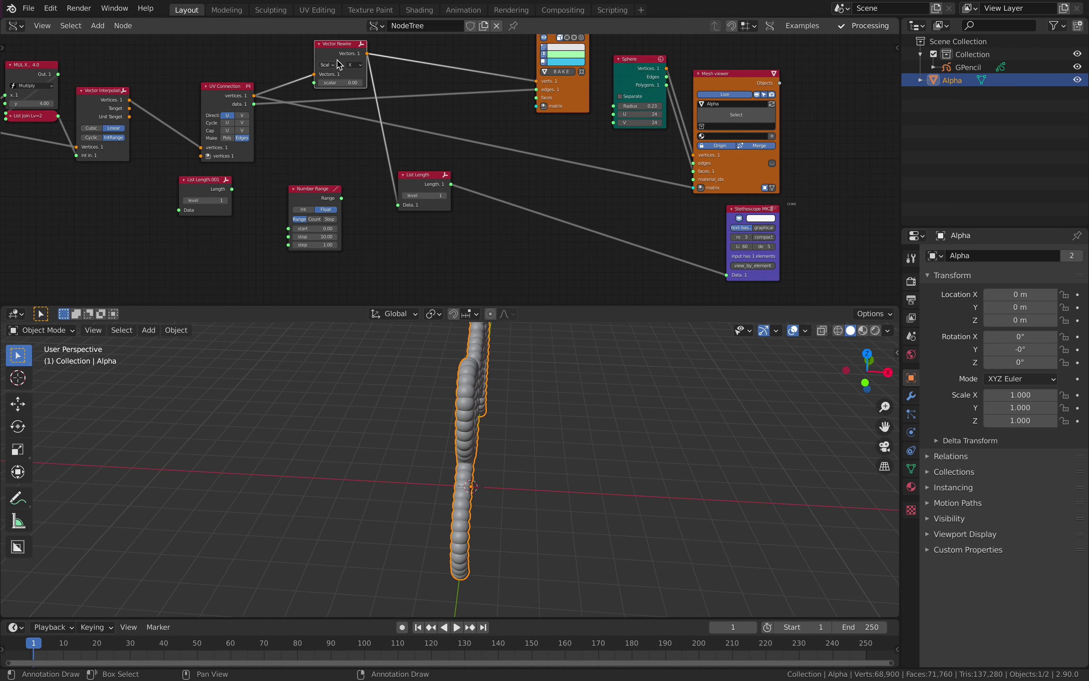
pyautogui.moveTo(365, 57); pyautogui.dragTo(370, 59)
pyautogui.moveTo(584, 202); pyautogui.dragTo(721, 275)
# Link the Vector Interpolation vertices to the Data input of the duplicated List Length, and move that node below Vector Interpolation
pyautogui.moveTo(326, 130); pyautogui.dragTo(476, 138, button='middle')
pyautogui.scroll(2, 478, 137)
pyautogui.moveTo(252, 99); pyautogui.dragTo(264, 117)
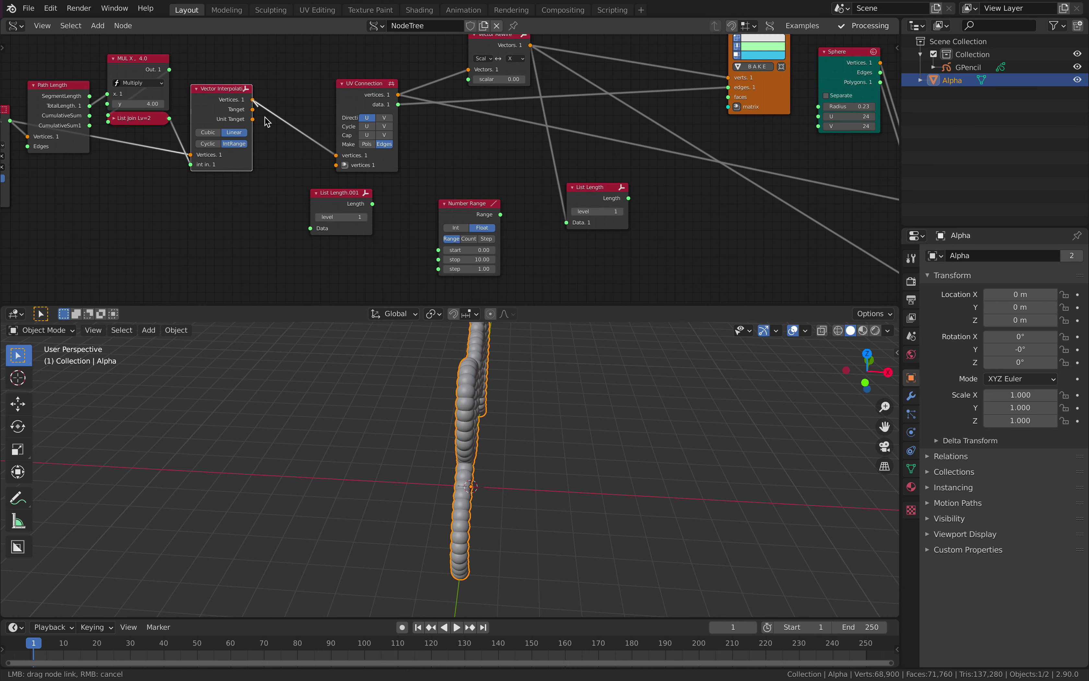
pyautogui.moveTo(311, 225); pyautogui.dragTo(311, 227)
pyautogui.moveTo(325, 204); pyautogui.dragTo(279, 219)
# Switch Number Range to Count mode and link the duplicated List Length's Length output to its count input
pyautogui.moveTo(312, 195); pyautogui.dragTo(304, 161, button='middle')
pyautogui.scroll(2, 303, 161)
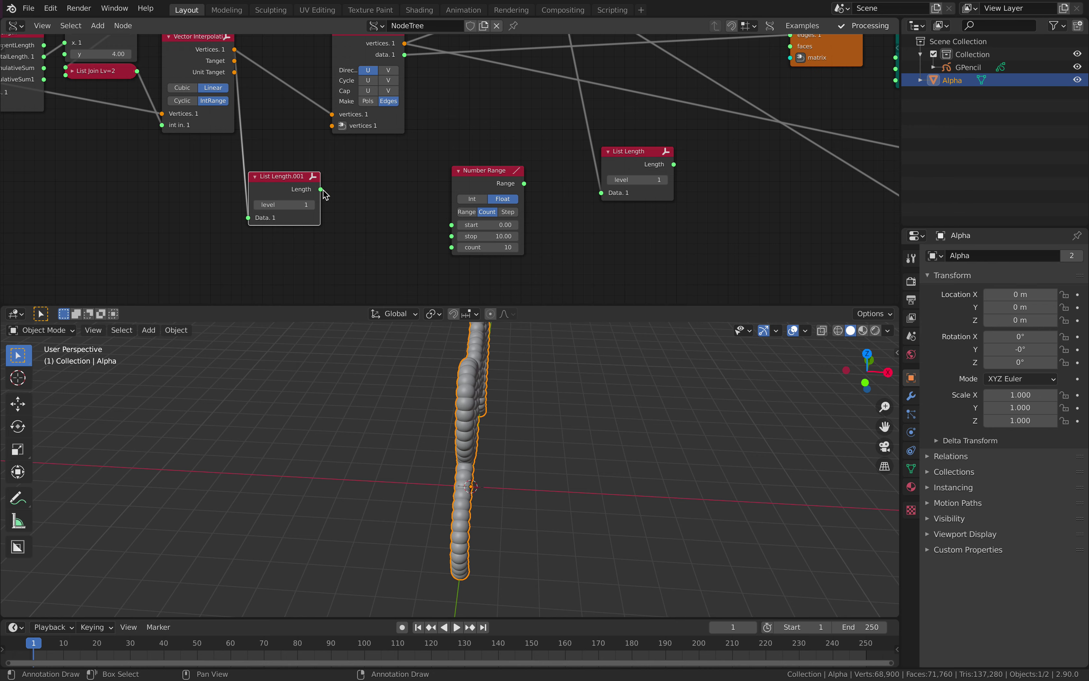
pyautogui.moveTo(321, 190); pyautogui.dragTo(394, 222)
pyautogui.moveTo(449, 246); pyautogui.dragTo(450, 247)
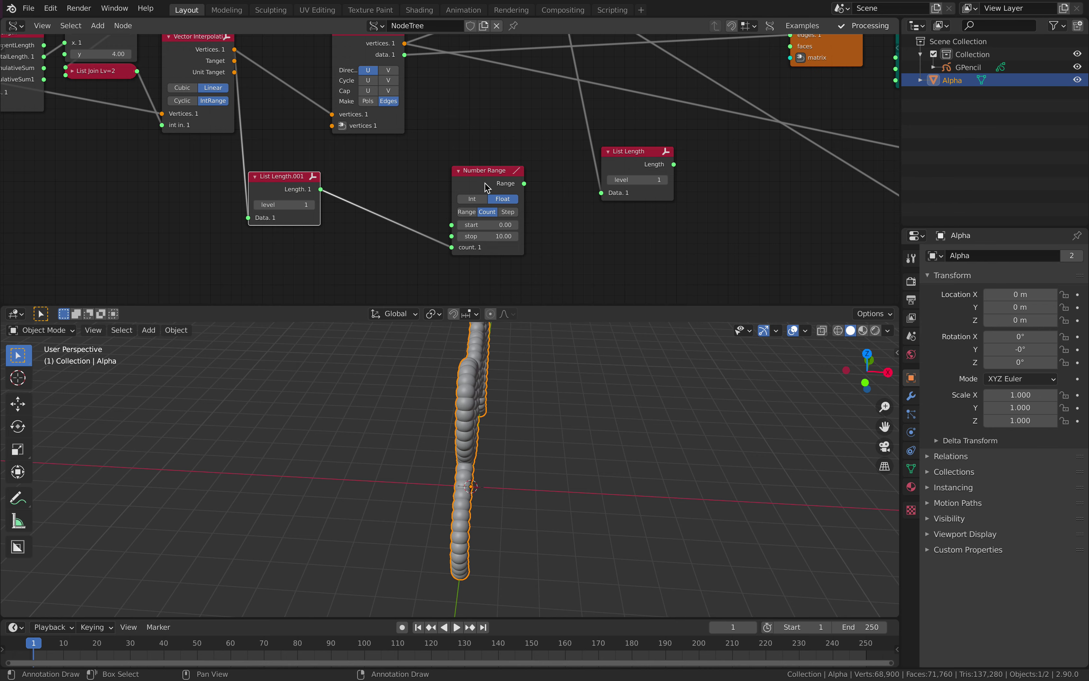
# Move Number Range closer to the duplicated List Length and link its Range output to the scalar input of Vector Rewire
pyautogui.moveTo(491, 175); pyautogui.dragTo(415, 159)
pyautogui.moveTo(439, 160); pyautogui.dragTo(433, 186, button='middle')
pyautogui.moveTo(441, 193); pyautogui.dragTo(468, 143)
pyautogui.moveTo(477, 56); pyautogui.dragTo(481, 52)
# Delete the original List Length node and save the file
pyautogui.click(639, 176)
pyautogui.press('x')
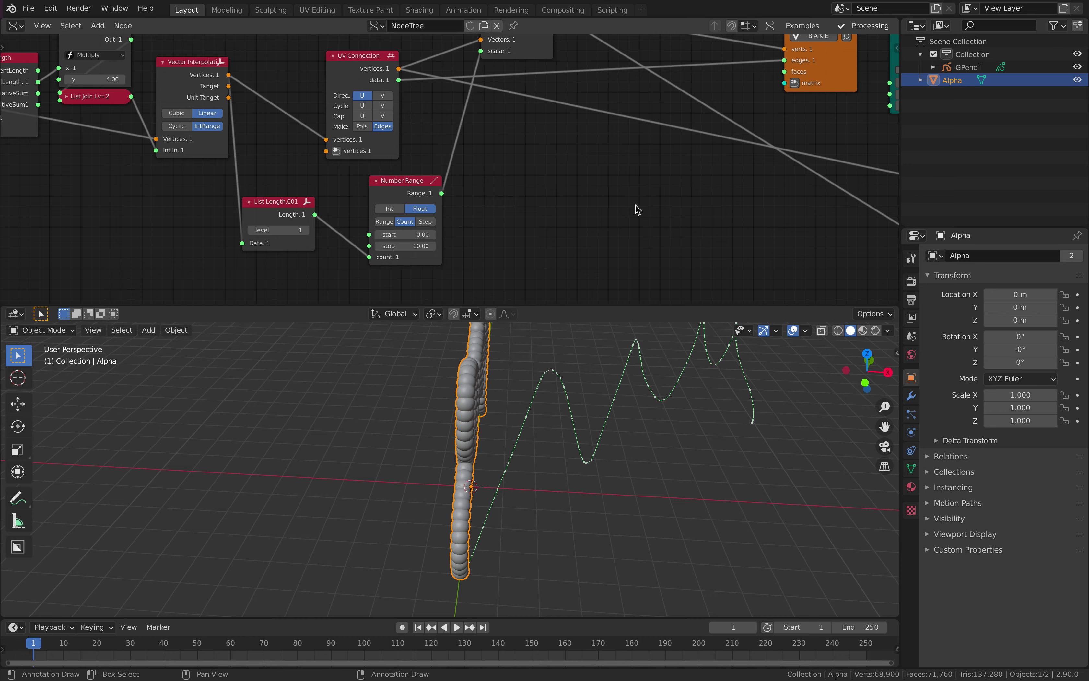
pyautogui.moveTo(579, 387); pyautogui.dragTo(449, 402, button='middle')
pyautogui.hotkey('ctrl', 's')
pyautogui.scroll(-1, 513, 403)
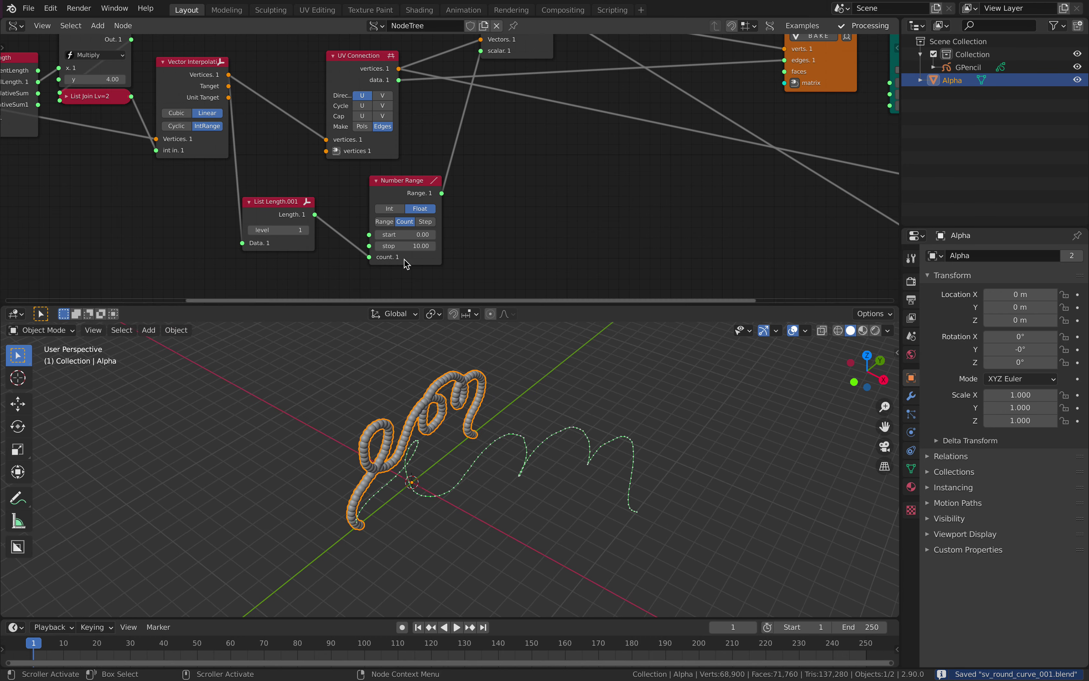
# Try Number Range stop values of -8.66 and -3.38 while viewing the offset curve from different angles
pyautogui.moveTo(488, 338); pyautogui.dragTo(372, 452, button='middle')
pyautogui.moveTo(530, 432); pyautogui.dragTo(454, 503, button='middle')
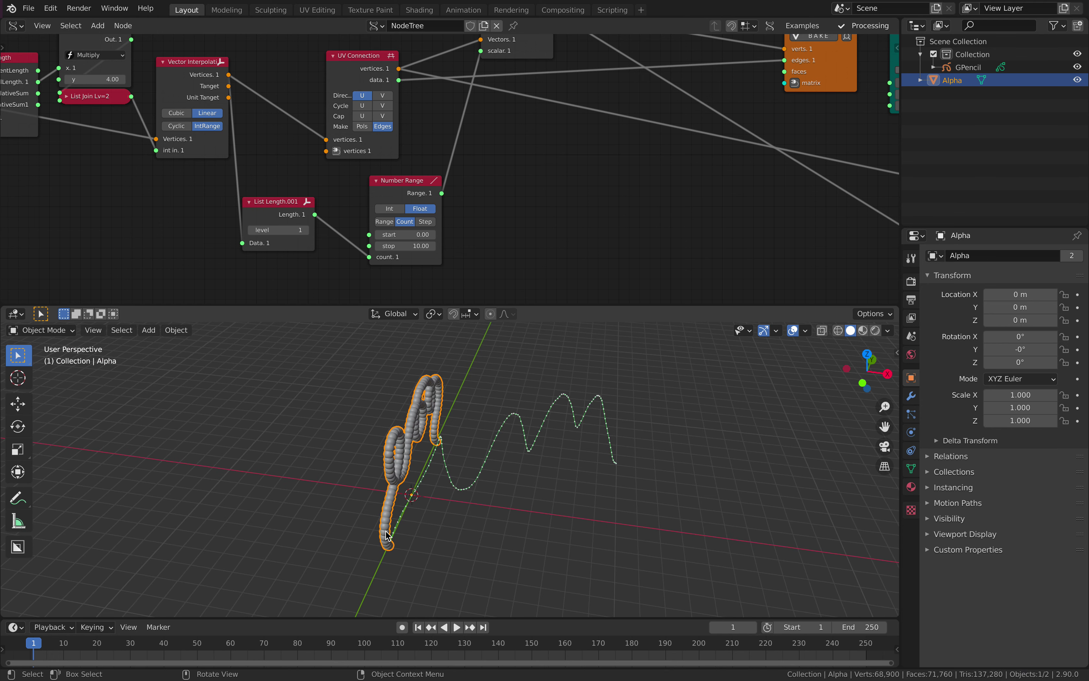
pyautogui.moveTo(405, 246)
pyautogui.mouseDown()
pyautogui.moveTo(347, 246)
pyautogui.moveTo(406, 246)
pyautogui.mouseUp()
pyautogui.moveTo(473, 392); pyautogui.dragTo(434, 415, button='middle')
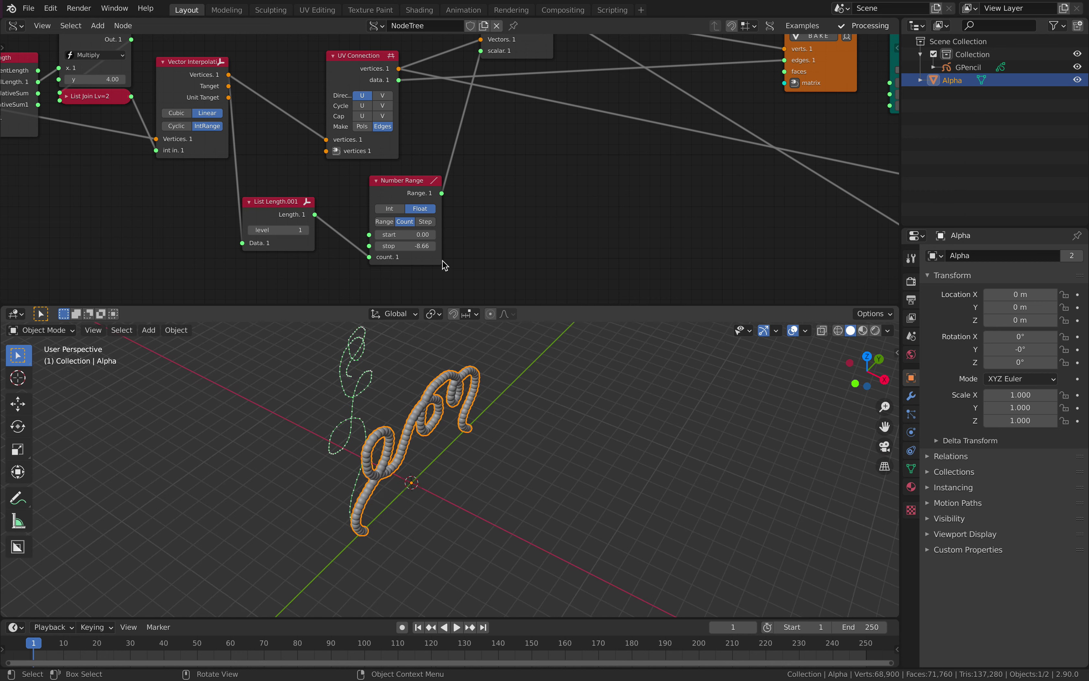
pyautogui.moveTo(403, 197); pyautogui.dragTo(401, 192)
pyautogui.scroll(3, 404, 231)
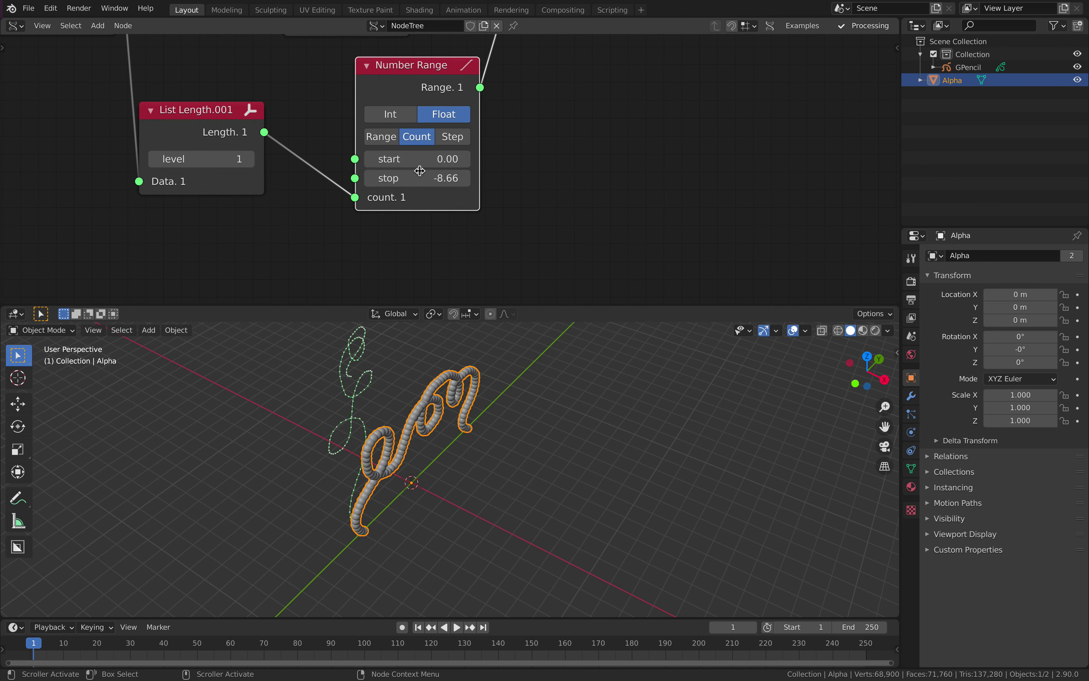
pyautogui.moveTo(426, 181); pyautogui.dragTo(413, 180)
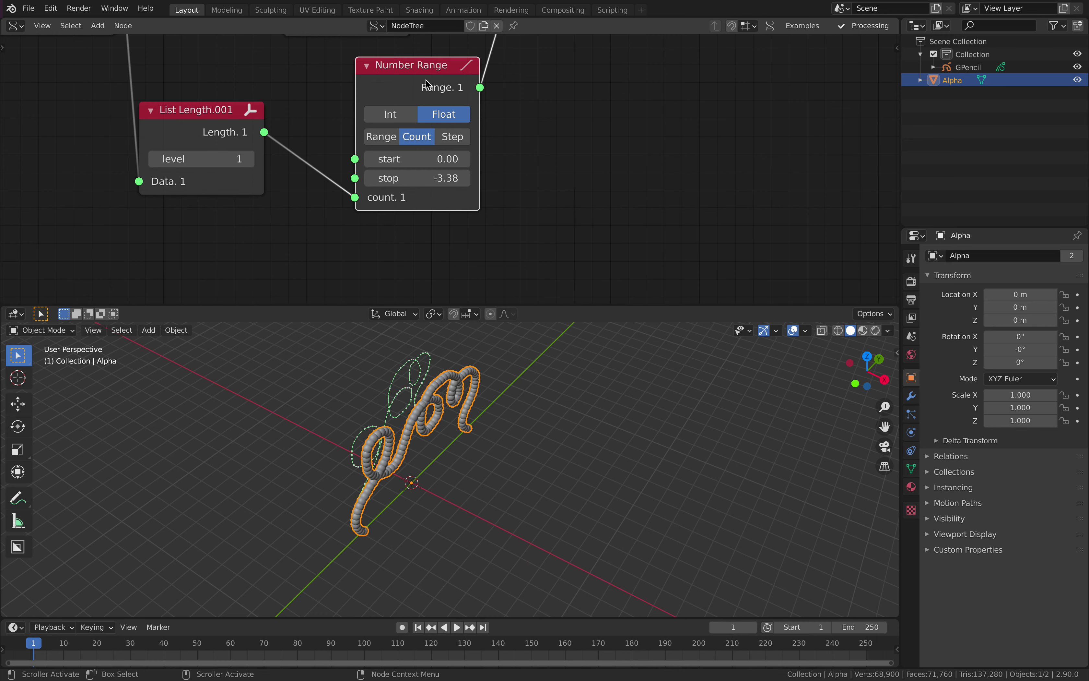
# Set the Number Range stop value to -2.54, reposition the node, and save the file
pyautogui.moveTo(425, 81); pyautogui.dragTo(448, 69)
pyautogui.scroll(-3, 446, 153)
pyautogui.moveTo(440, 160); pyautogui.dragTo(468, 167, button='middle')
pyautogui.moveTo(469, 168); pyautogui.dragTo(476, 170)
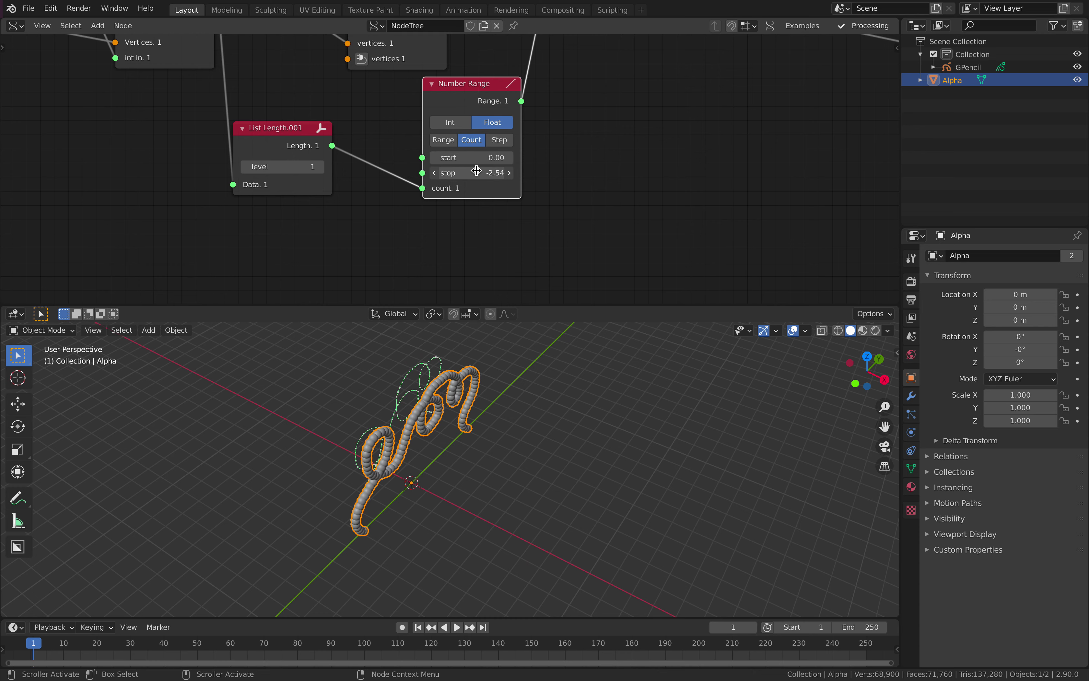
pyautogui.scroll(-2, 459, 166)
pyautogui.moveTo(447, 108); pyautogui.dragTo(442, 122)
pyautogui.hotkey('ctrl', 's')
pyautogui.scroll(-3, 484, 132)
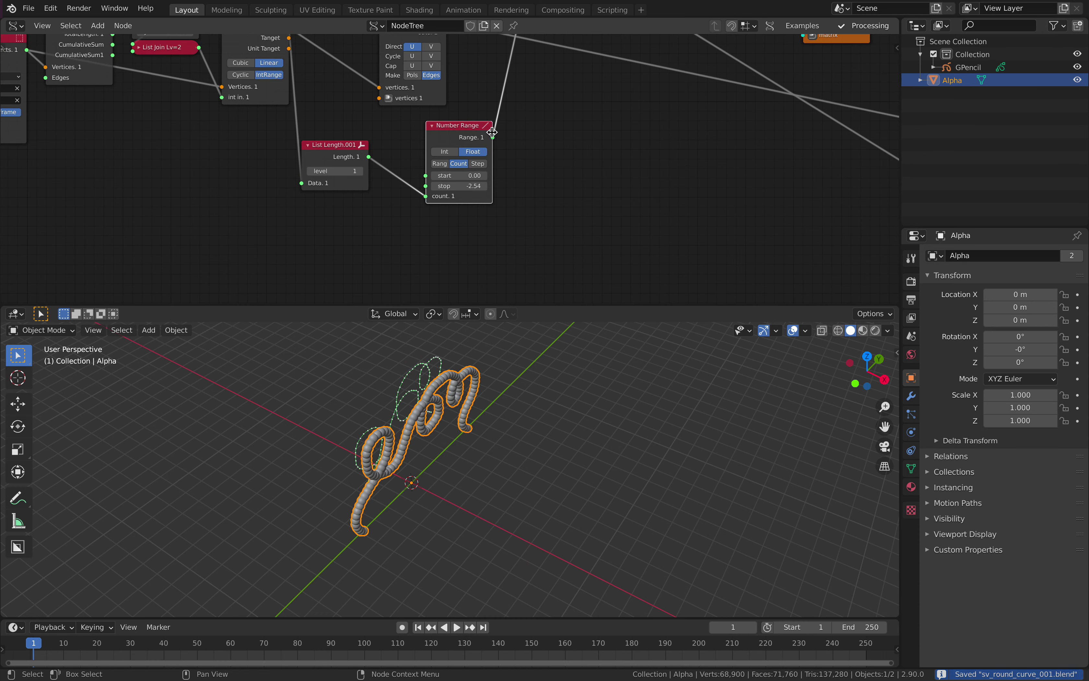
# Reposition the Vector Rewire and Number Range nodes, and set the Number Range stop value to -4.28
pyautogui.moveTo(502, 135); pyautogui.dragTo(463, 174, button='middle')
pyautogui.moveTo(528, 75); pyautogui.dragTo(483, 122, button='middle')
pyautogui.moveTo(490, 91); pyautogui.dragTo(532, 85)
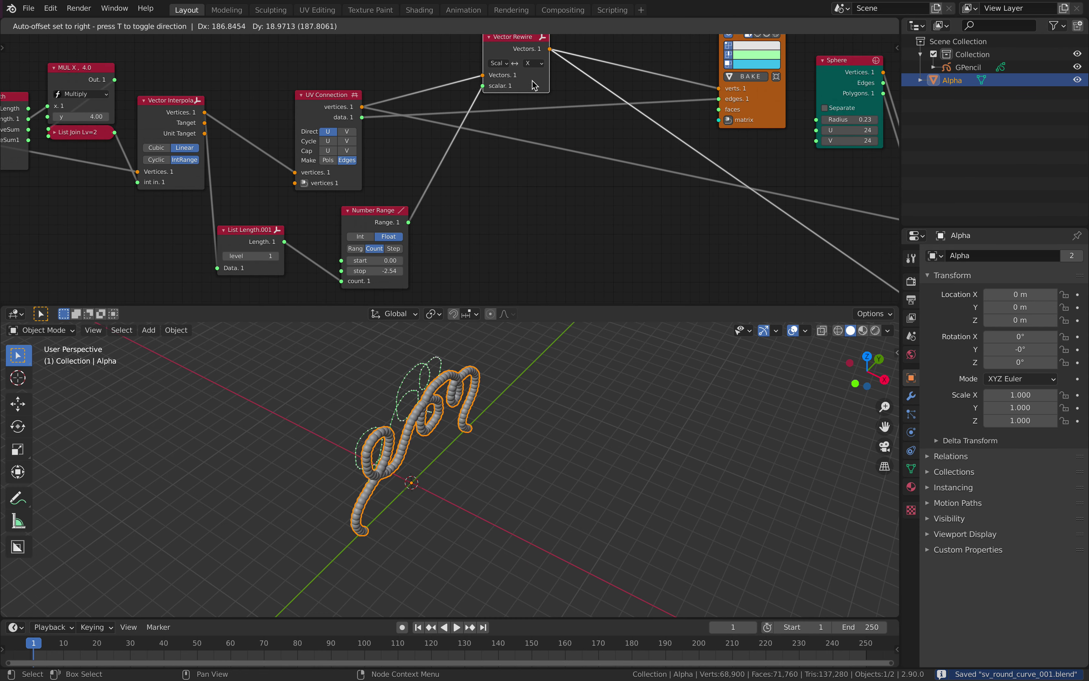
pyautogui.moveTo(387, 212); pyautogui.dragTo(383, 201)
pyautogui.moveTo(448, 184); pyautogui.dragTo(432, 130, button='middle')
pyautogui.scroll(2, 432, 165)
pyautogui.moveTo(360, 210); pyautogui.dragTo(337, 210)
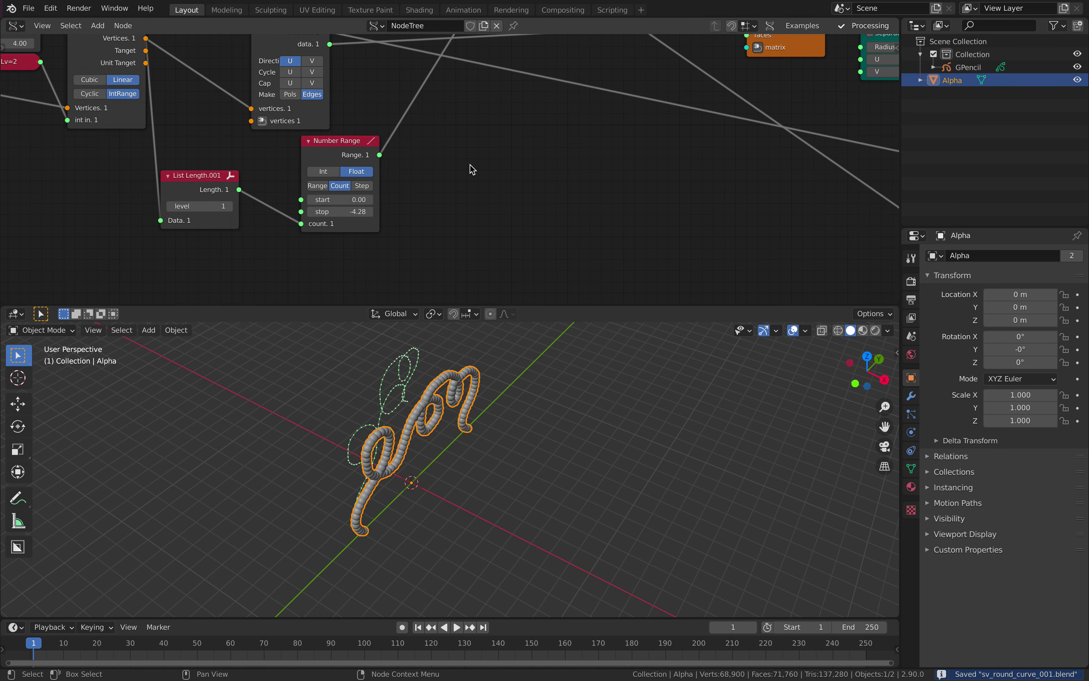
# Add an Oscillator node beside Number Range
pyautogui.hotkey('alt', 'space')
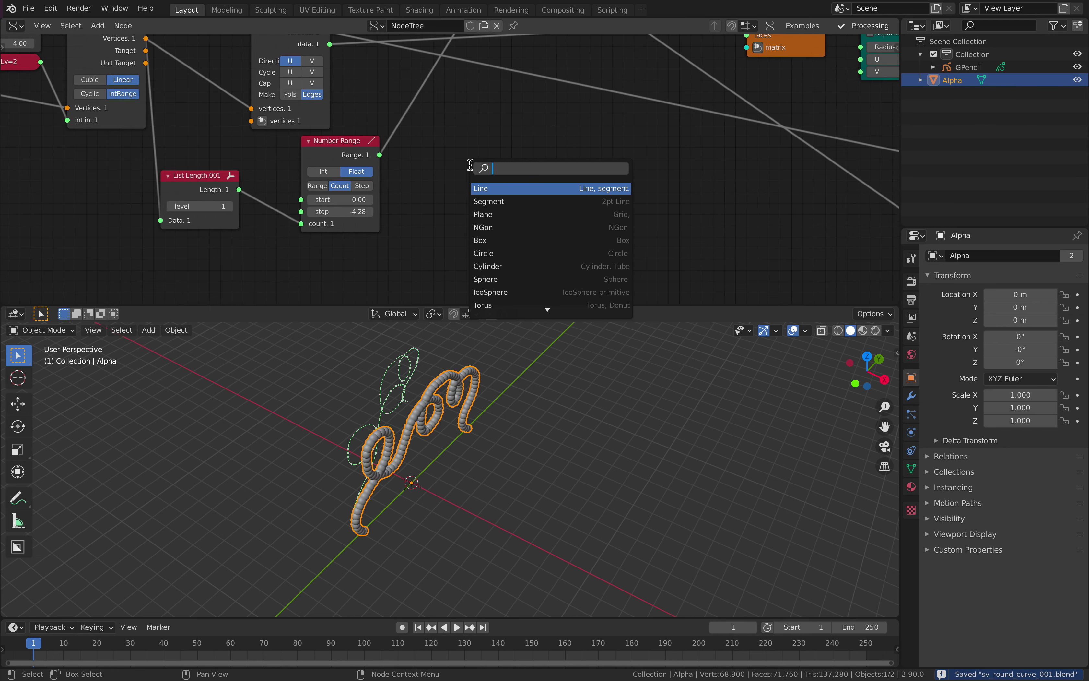
pyautogui.write('osi')
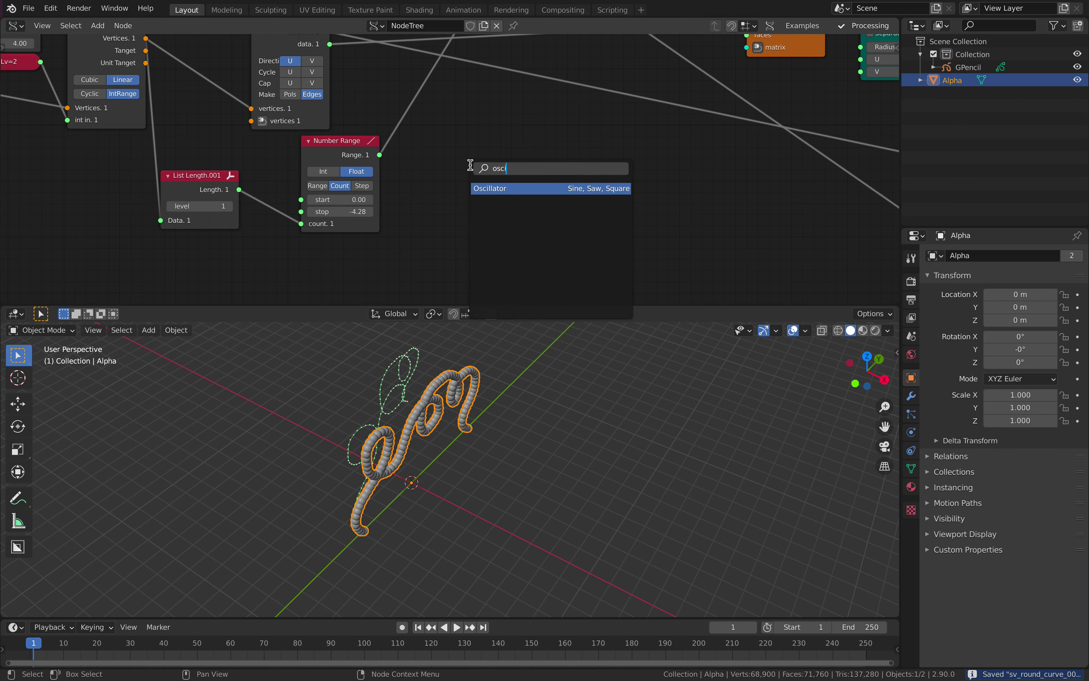
pyautogui.press('Return')
pyautogui.click(473, 140)
# Link Number Range's output to the Sine Oscillator Value input, and the oscillator's Out to the scalar input of Vector Rewire
pyautogui.moveTo(411, 165); pyautogui.dragTo(411, 179, button='middle')
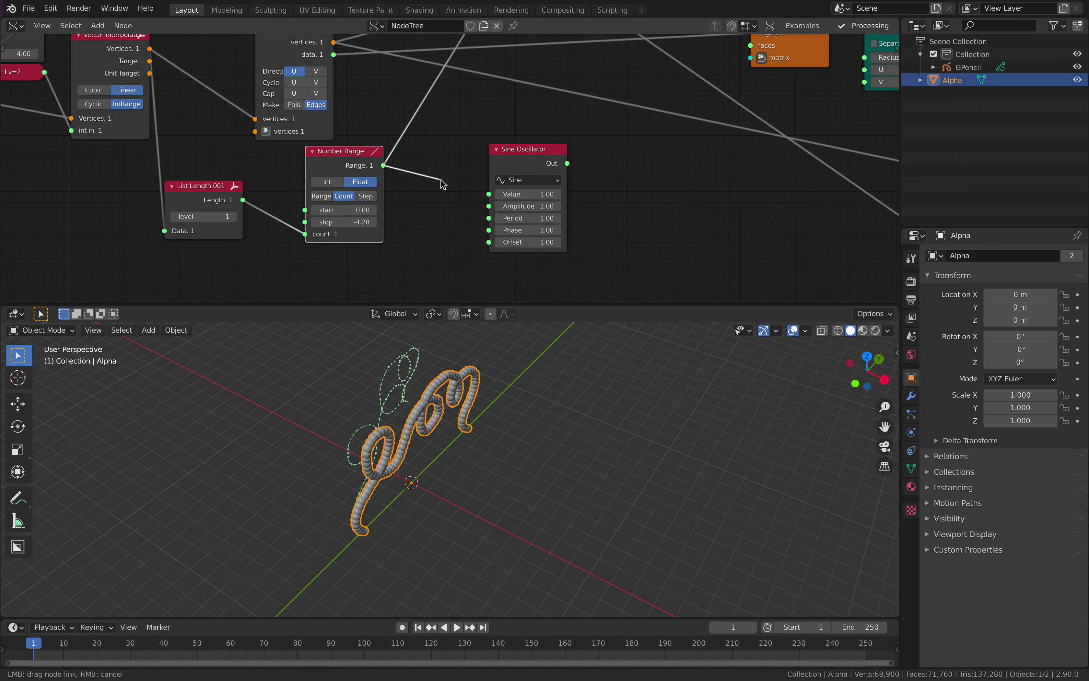
pyautogui.scroll(-3, 437, 100)
pyautogui.moveTo(438, 100); pyautogui.dragTo(423, 164, button='middle')
pyautogui.moveTo(495, 200); pyautogui.dragTo(454, 182)
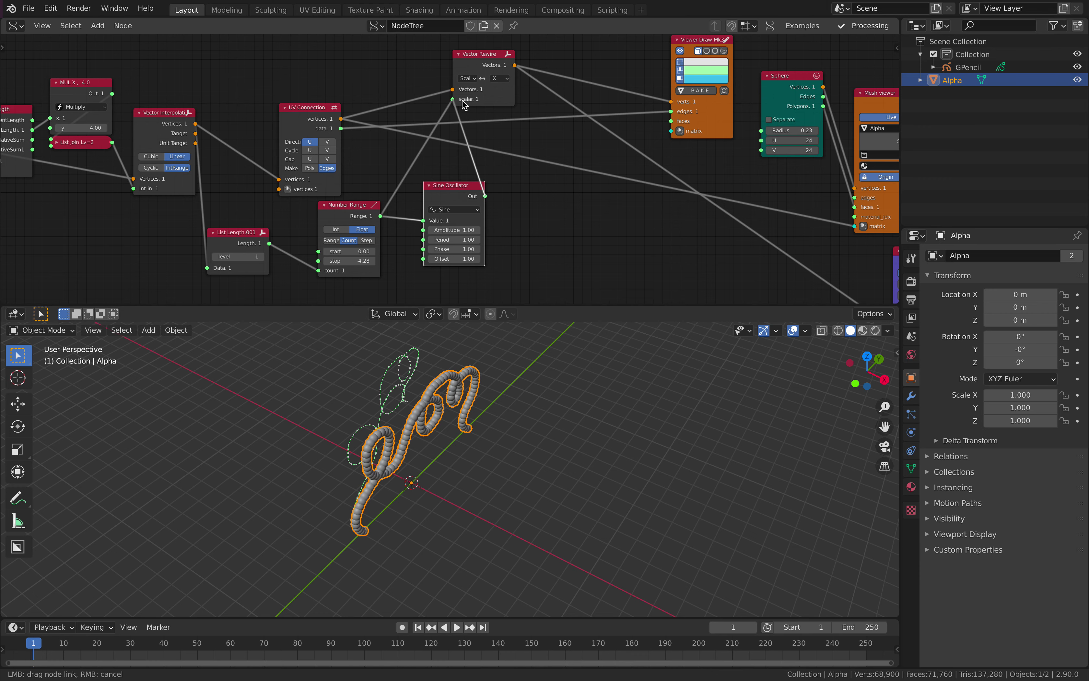
pyautogui.moveTo(462, 101); pyautogui.dragTo(461, 101)
# Set the Number Range stop to -5.12 and the Sine Oscillator amplitude to 0.52, and save the file
pyautogui.moveTo(576, 455); pyautogui.dragTo(548, 444, button='middle')
pyautogui.moveTo(450, 500); pyautogui.dragTo(367, 555, button='middle')
pyautogui.moveTo(418, 471); pyautogui.dragTo(414, 511, button='middle')
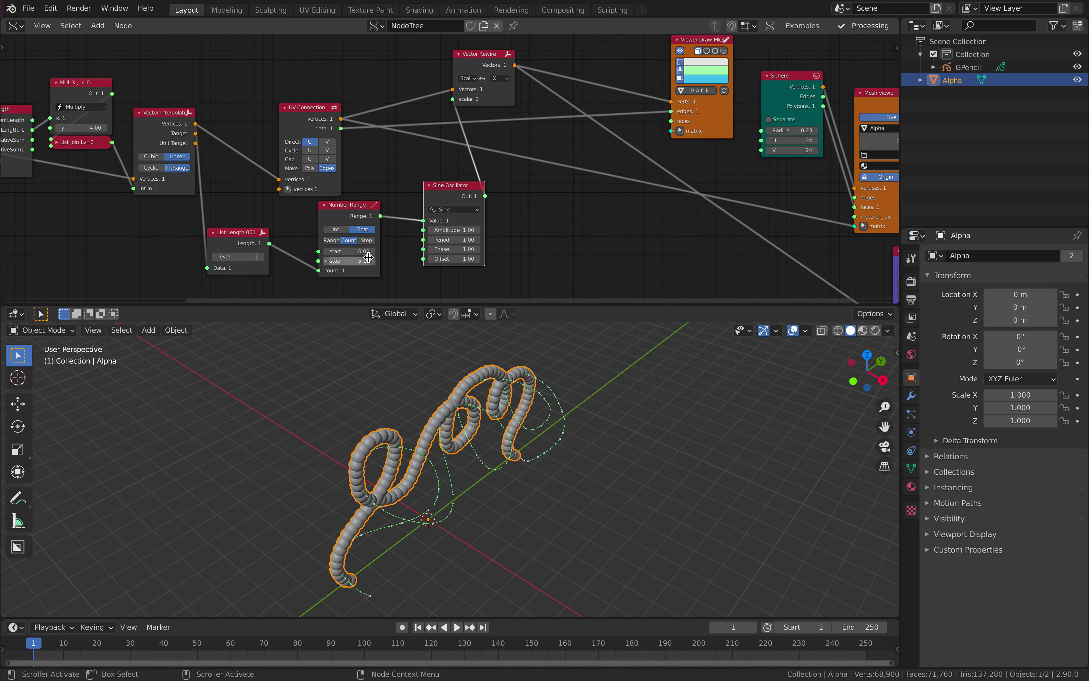
pyautogui.moveTo(379, 259); pyautogui.dragTo(349, 271, button='middle')
pyautogui.moveTo(416, 243); pyautogui.dragTo(408, 204)
pyautogui.moveTo(444, 424); pyautogui.dragTo(522, 405, button='middle')
pyautogui.hotkey('ctrl', 's')
# Rearrange the Vector Rewire, Viewer Draw, Sphere and Mesh viewer nodes into a tidier layout
pyautogui.moveTo(480, 166); pyautogui.dragTo(442, 186, button='middle')
pyautogui.moveTo(414, 100); pyautogui.dragTo(476, 92)
pyautogui.moveTo(531, 142); pyautogui.dragTo(349, 156, button='middle')
pyautogui.moveTo(447, 84); pyautogui.dragTo(452, 38)
pyautogui.moveTo(539, 122); pyautogui.dragTo(536, 99)
pyautogui.moveTo(640, 138); pyautogui.dragTo(665, 97)
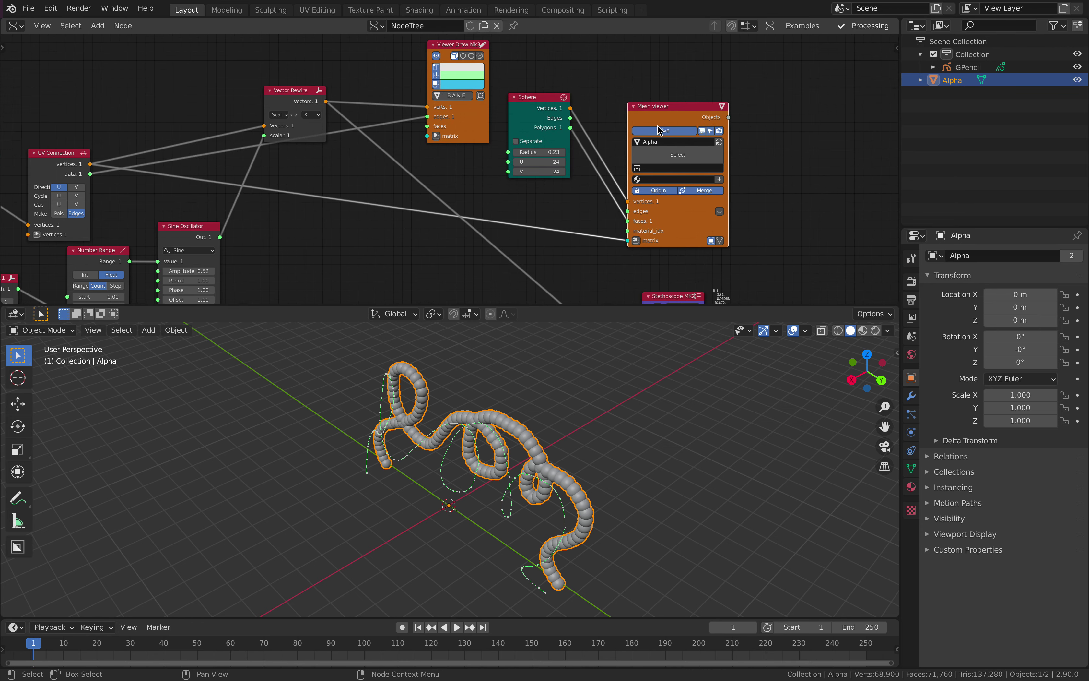
# Link the Length output of the remaining List Length node to the Stethoscope Data input
pyautogui.moveTo(685, 250); pyautogui.dragTo(673, 147, button='middle')
pyautogui.click(670, 191)
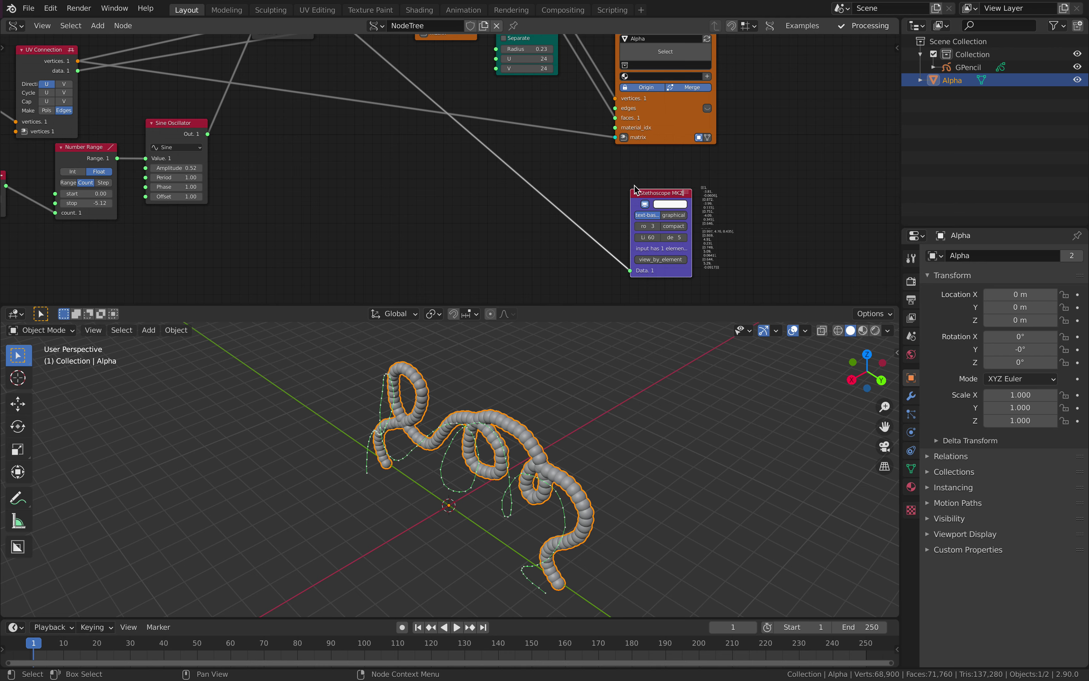
pyautogui.moveTo(514, 156); pyautogui.dragTo(565, 214, button='middle')
pyautogui.scroll(-1, 566, 214)
pyautogui.moveTo(452, 200); pyautogui.dragTo(455, 164, button='middle')
pyautogui.moveTo(293, 166); pyautogui.dragTo(354, 160, button='middle')
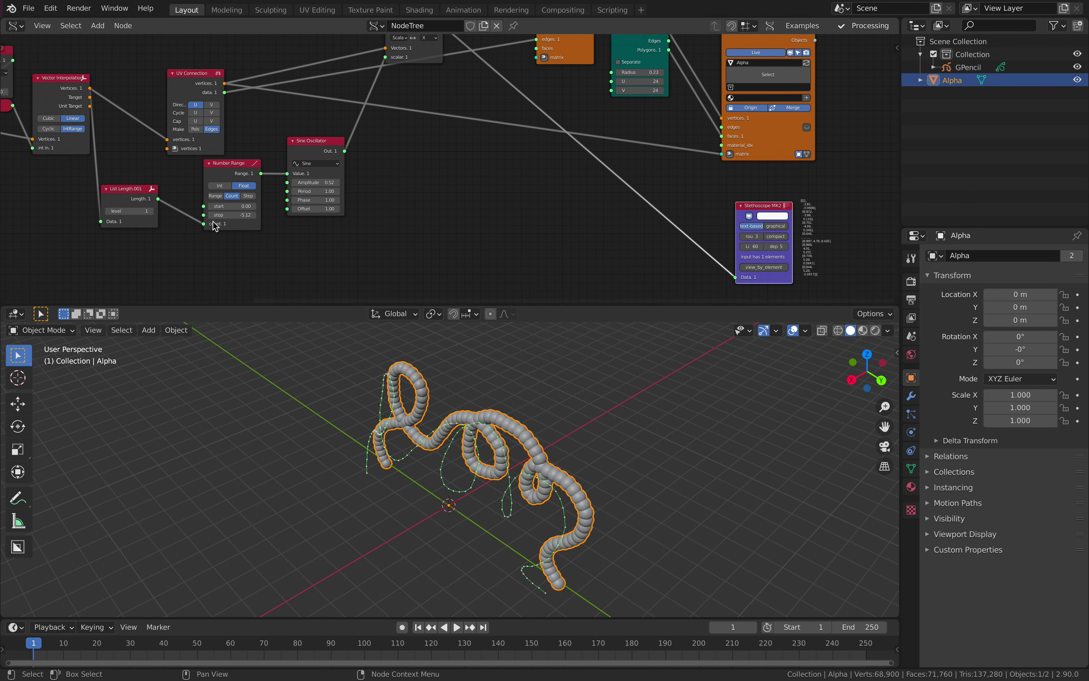
pyautogui.moveTo(158, 198); pyautogui.dragTo(735, 276)
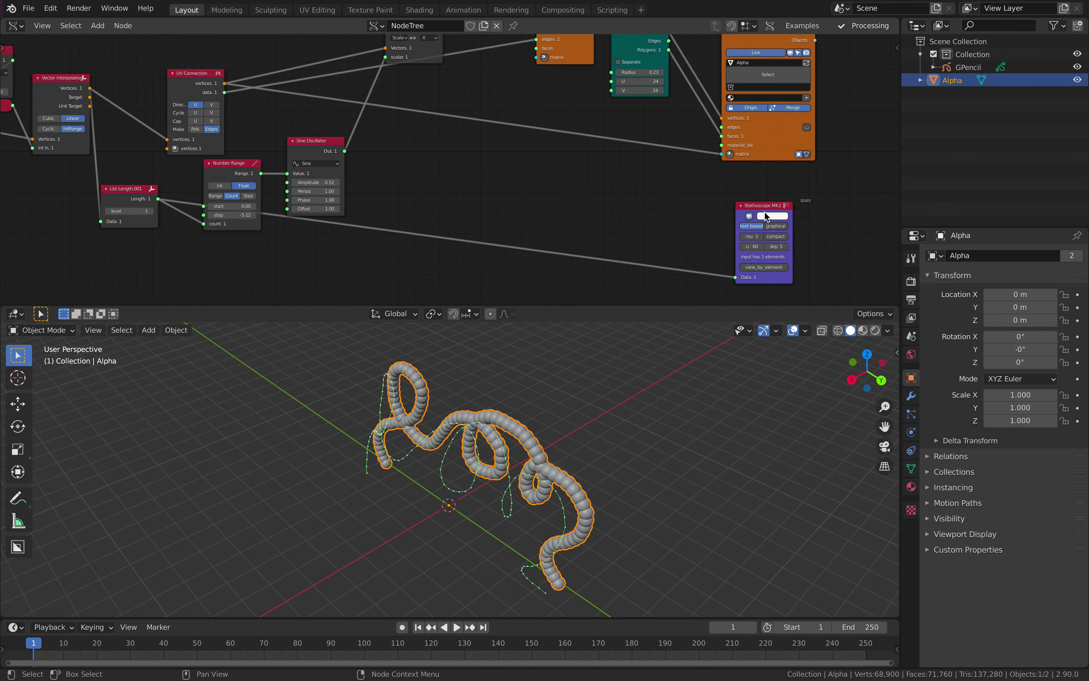
# Move the Stethoscope node below Sine Oscillator and inspect the list length it displays
pyautogui.moveTo(751, 206); pyautogui.dragTo(304, 240)
pyautogui.moveTo(327, 238); pyautogui.dragTo(365, 158, button='middle')
pyautogui.scroll(10, 363, 161)
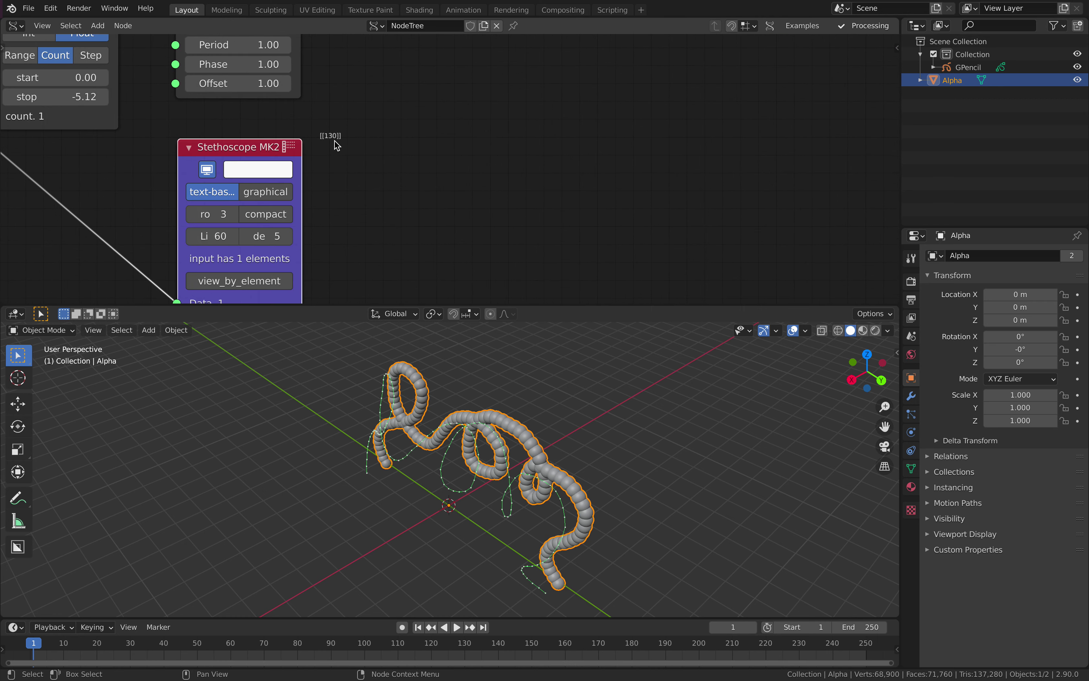
pyautogui.moveTo(290, 146); pyautogui.dragTo(211, 159)
pyautogui.scroll(-3, 459, 194)
pyautogui.moveTo(488, 425); pyautogui.dragTo(575, 405, button='middle')
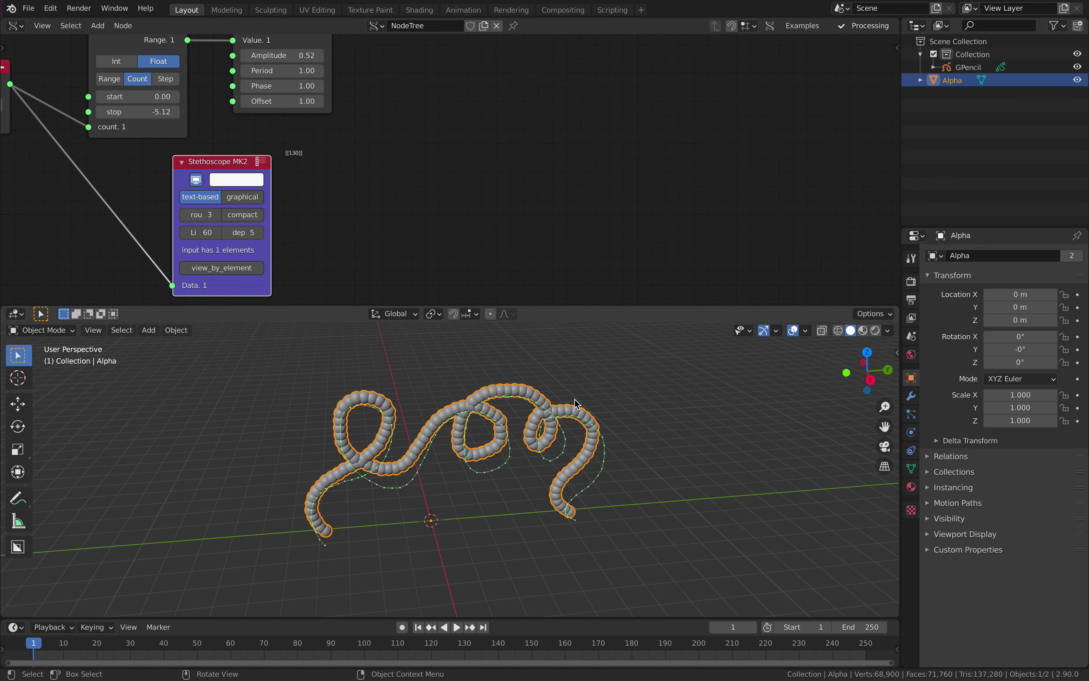
pyautogui.press('s')
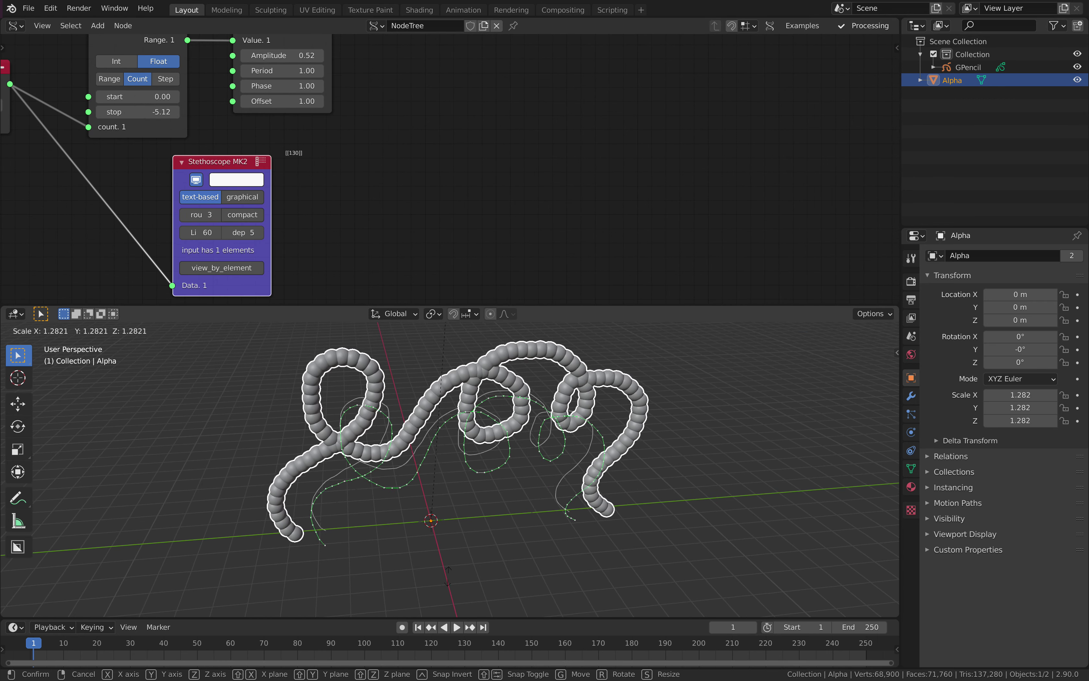
pyautogui.press('Escape')
pyautogui.moveTo(587, 609); pyautogui.dragTo(558, 606, button='middle')
pyautogui.scroll(-3, 425, 194)
pyautogui.moveTo(447, 154); pyautogui.dragTo(554, 175, button='middle')
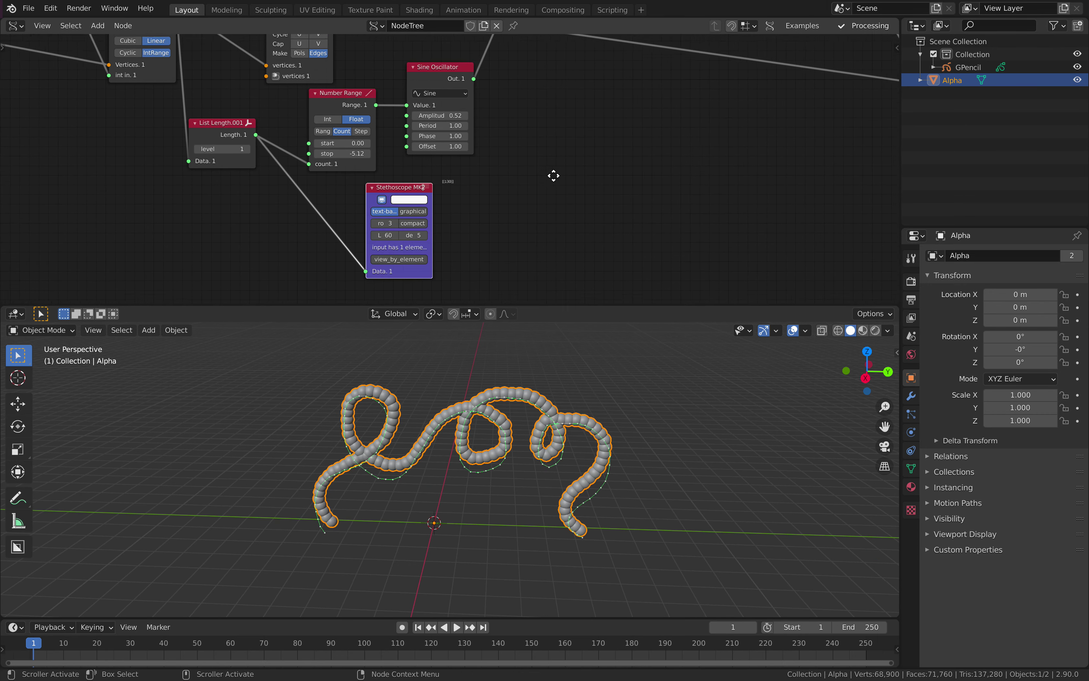
# Save the file and try a y value of 20 in the Multiply node between Path Length and Vector Interpolation
pyautogui.scroll(-1, 265, 137)
pyautogui.moveTo(265, 138); pyautogui.dragTo(486, 197, button='middle')
pyautogui.scroll(1, 485, 196)
pyautogui.hotkey('ctrl', 's')
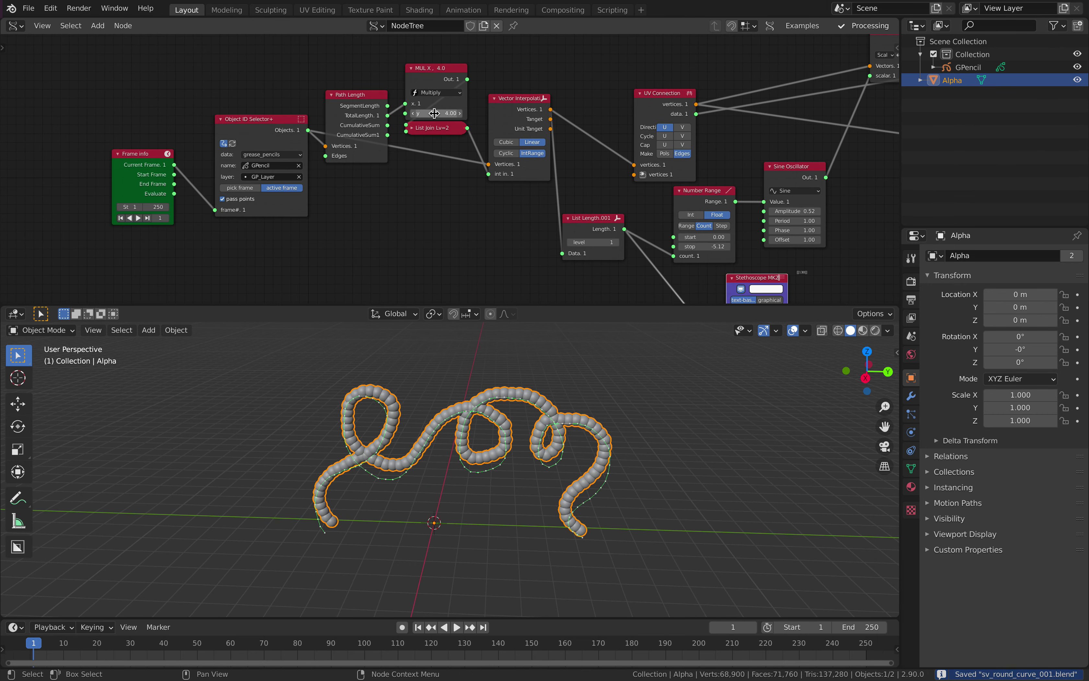
pyautogui.moveTo(434, 113)
pyautogui.mouseDown()
pyautogui.moveTo(447, 113)
pyautogui.moveTo(434, 113)
pyautogui.mouseUp()
pyautogui.click(435, 113)
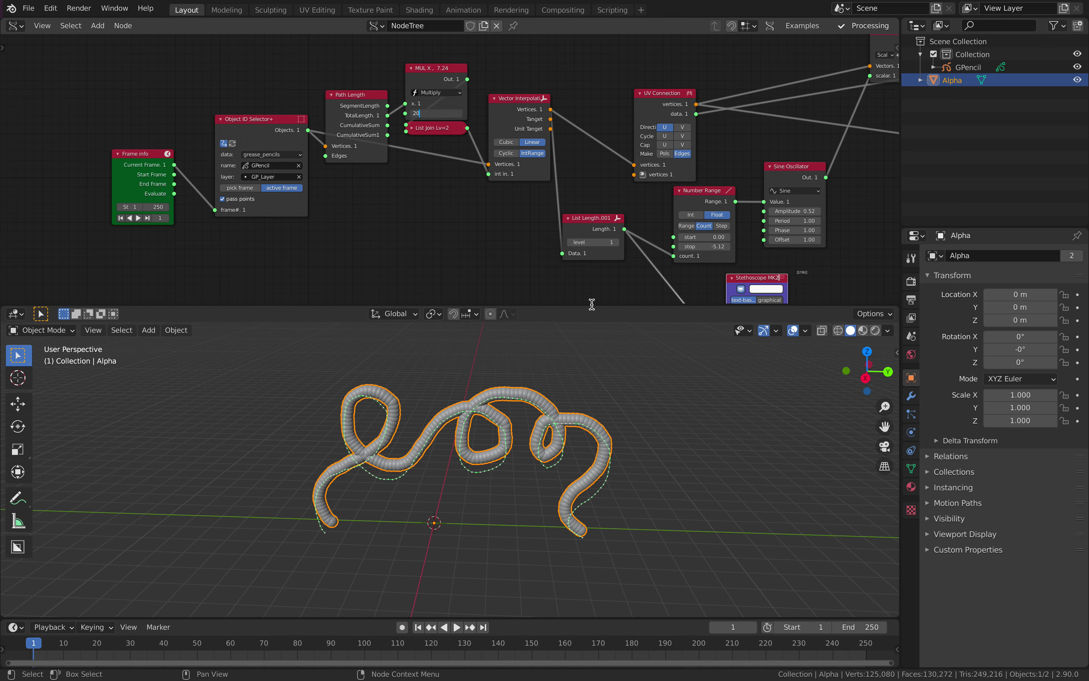
pyautogui.write('20')
pyautogui.press('Return')
pyautogui.scroll(3, 531, 444)
pyautogui.scroll(-2, 531, 443)
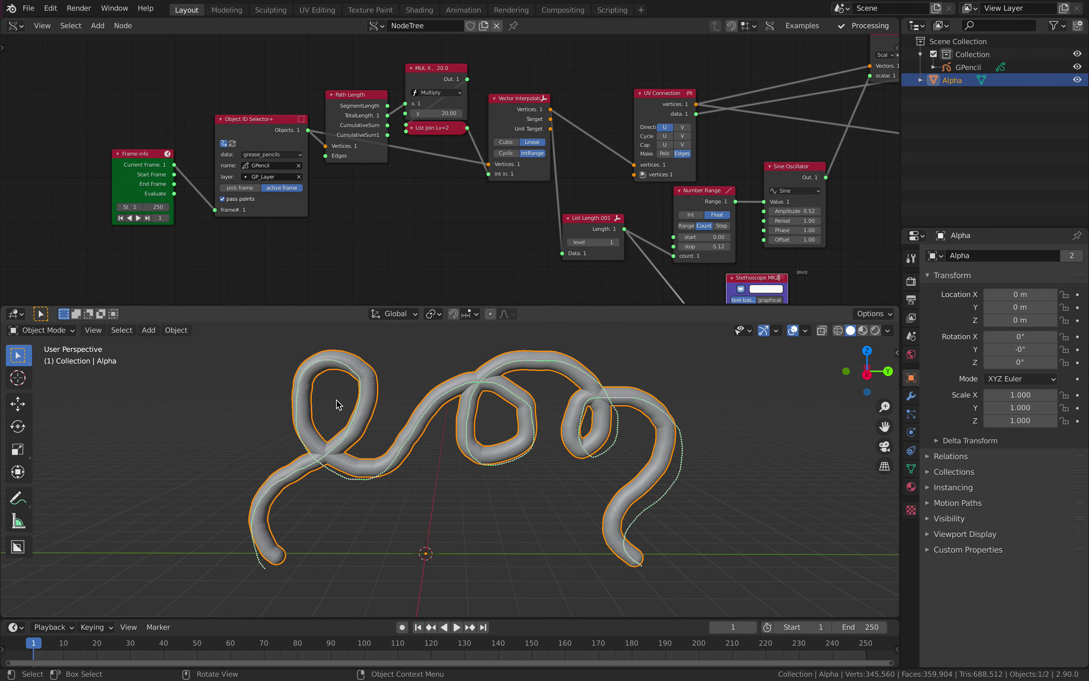
pyautogui.moveTo(531, 443); pyautogui.dragTo(636, 418, button='middle')
pyautogui.scroll(-2, 636, 167)
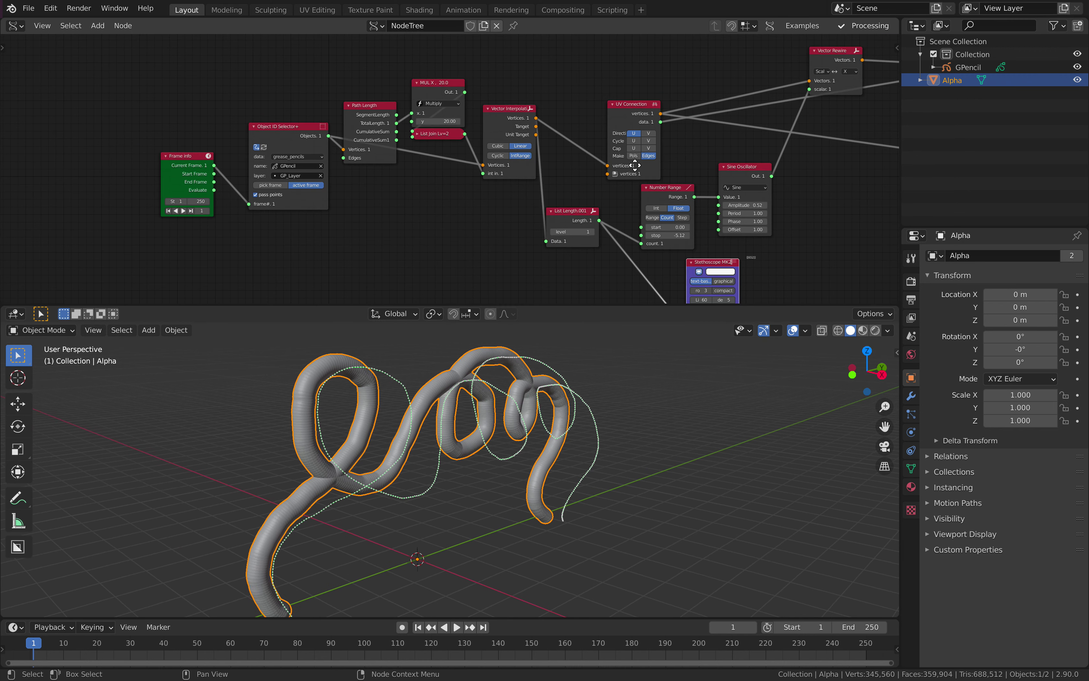
# Move the Stethoscope node away from the Sine Oscillator into the free space below the Viewer Draw and Sphere nodes
pyautogui.moveTo(636, 166); pyautogui.dragTo(450, 115, button='middle')
pyautogui.moveTo(531, 215); pyautogui.dragTo(733, 155)
pyautogui.moveTo(640, 114); pyautogui.dragTo(489, 174, button='middle')
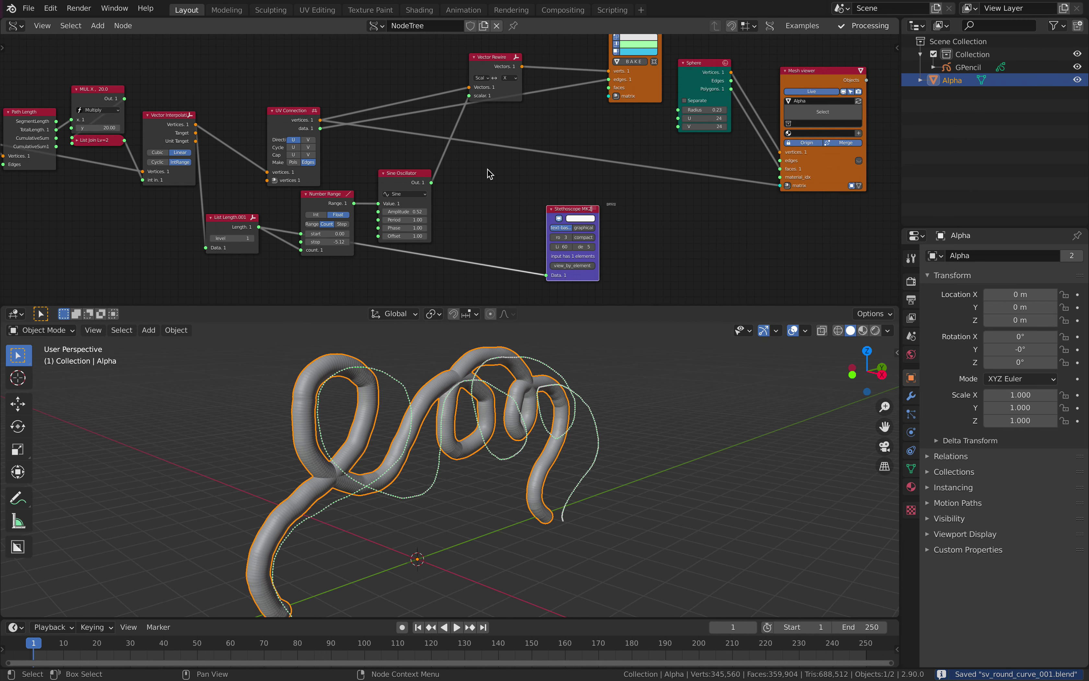
# Set the Multiply node's y value to 5 and save the file with the sphere tube deselected
pyautogui.moveTo(295, 141); pyautogui.dragTo(552, 145, button='middle')
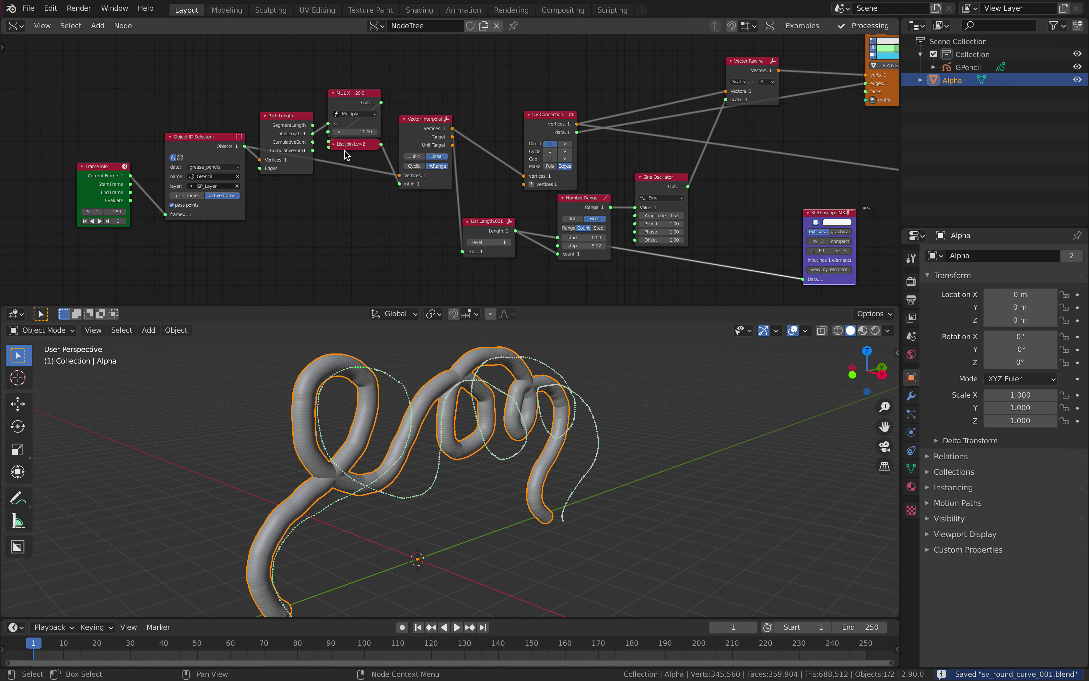
pyautogui.click(351, 131)
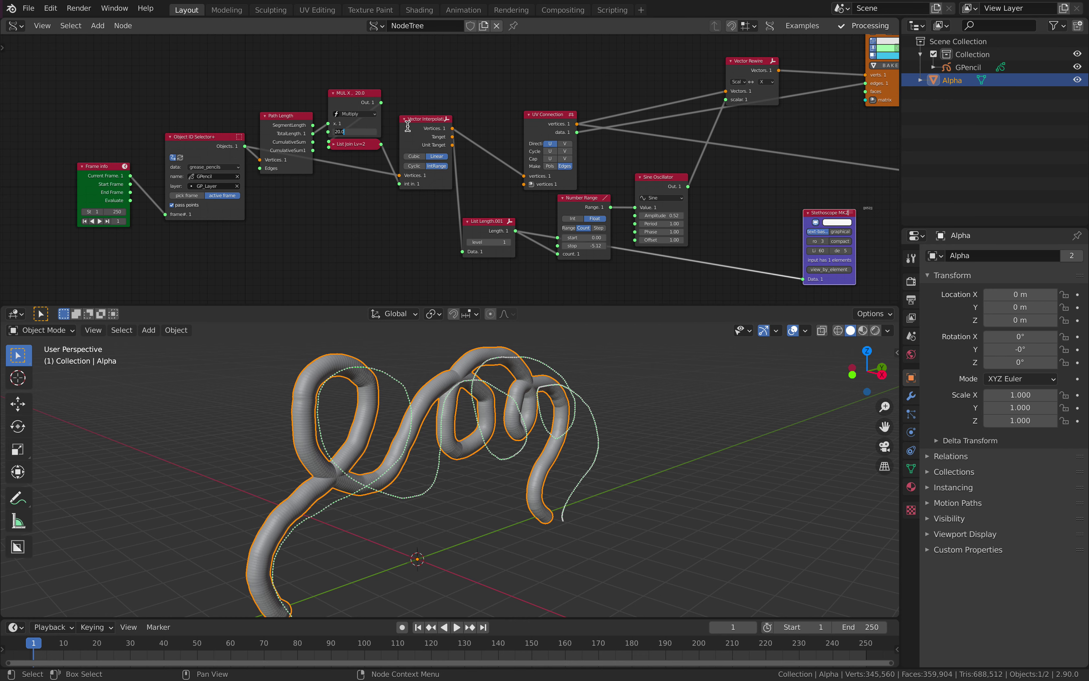
pyautogui.write('5')
pyautogui.press('Return')
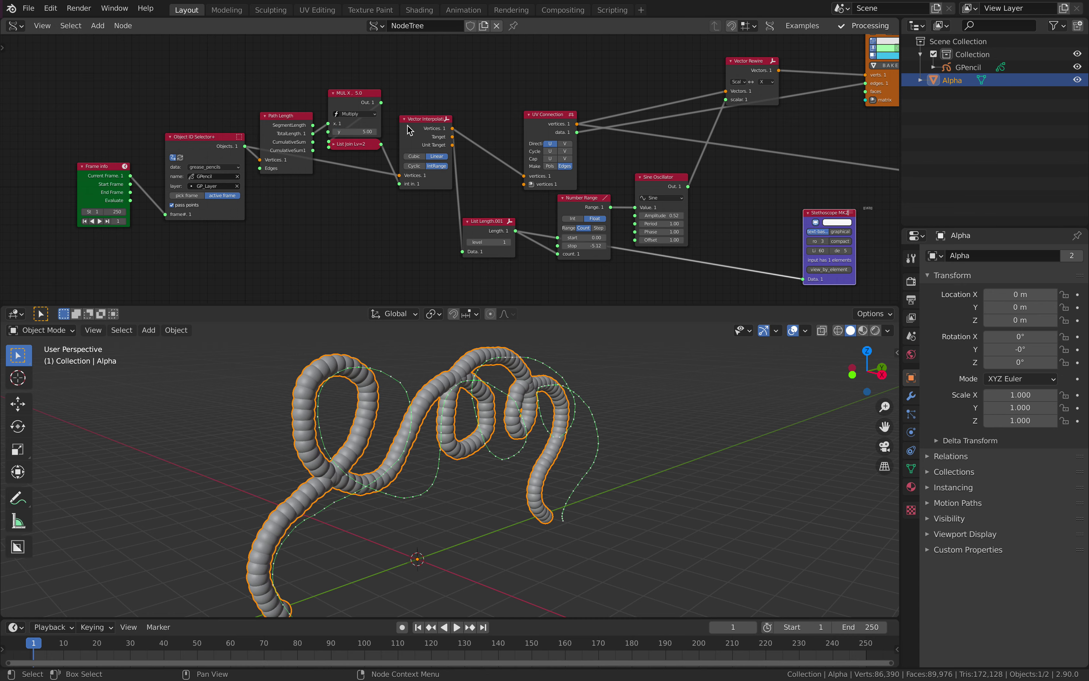
pyautogui.moveTo(637, 375); pyautogui.dragTo(672, 373, button='middle')
pyautogui.click(671, 373)
pyautogui.hotkey('ctrl', 's')
# Rearrange the Stethoscope, Sine Oscillator, Number Range and Vector Rewire nodes to space out the layout
pyautogui.moveTo(699, 216); pyautogui.dragTo(475, 171, button='middle')
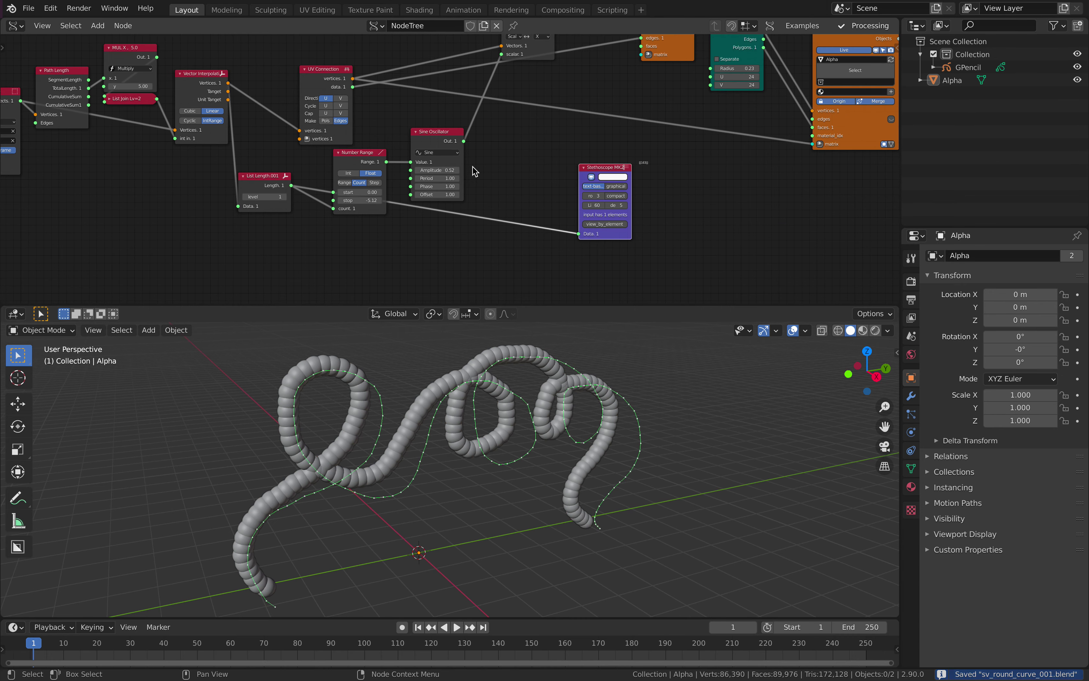
pyautogui.moveTo(605, 167); pyautogui.dragTo(647, 159)
pyautogui.moveTo(515, 135); pyautogui.dragTo(512, 177, button='middle')
pyautogui.moveTo(443, 176); pyautogui.dragTo(444, 153)
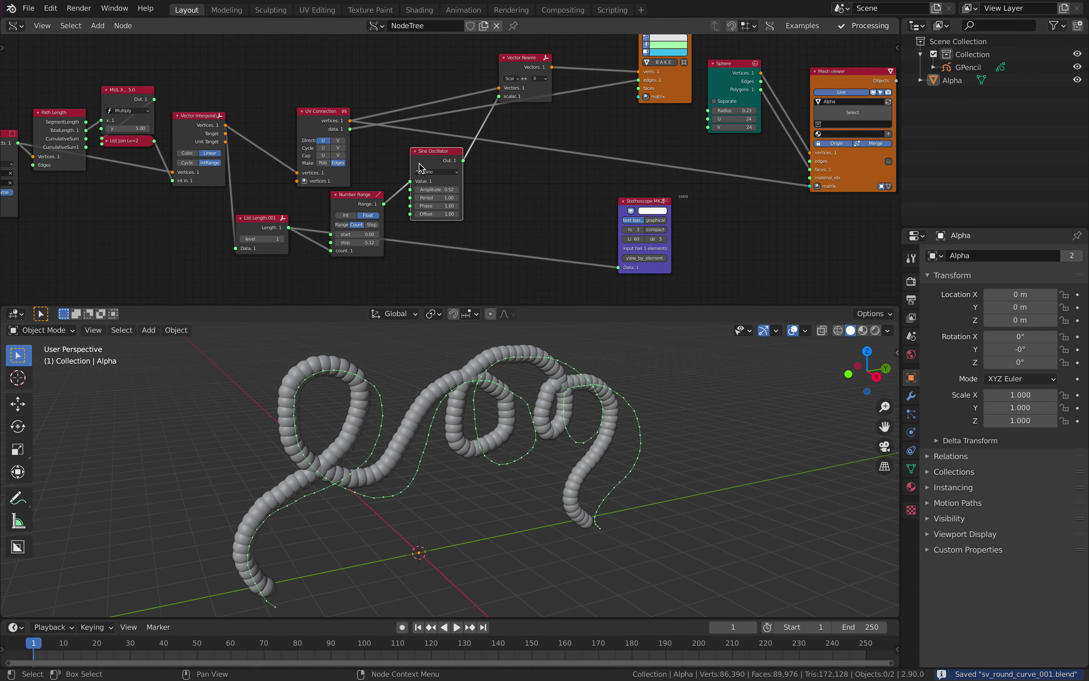
pyautogui.moveTo(363, 200); pyautogui.dragTo(368, 197)
pyautogui.moveTo(525, 63); pyautogui.dragTo(537, 44)
pyautogui.moveTo(605, 88); pyautogui.dragTo(532, 110, button='middle')
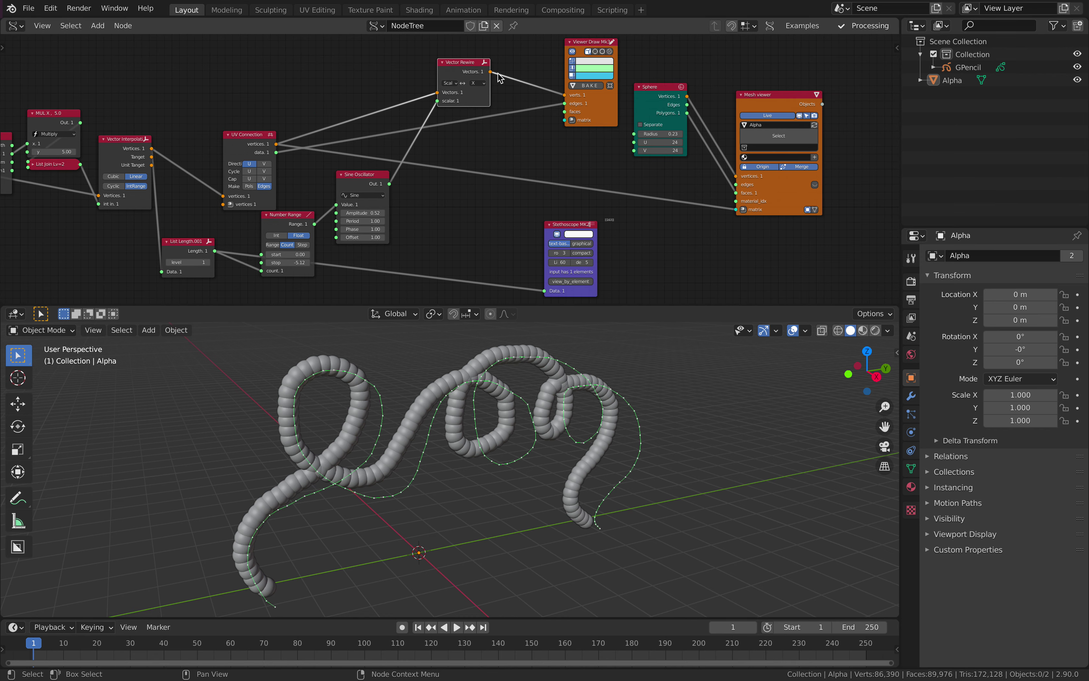
# Link the Vectors output of Vector Rewire to the matrix input of Mesh viewer and save the file
pyautogui.moveTo(491, 72); pyautogui.dragTo(569, 118)
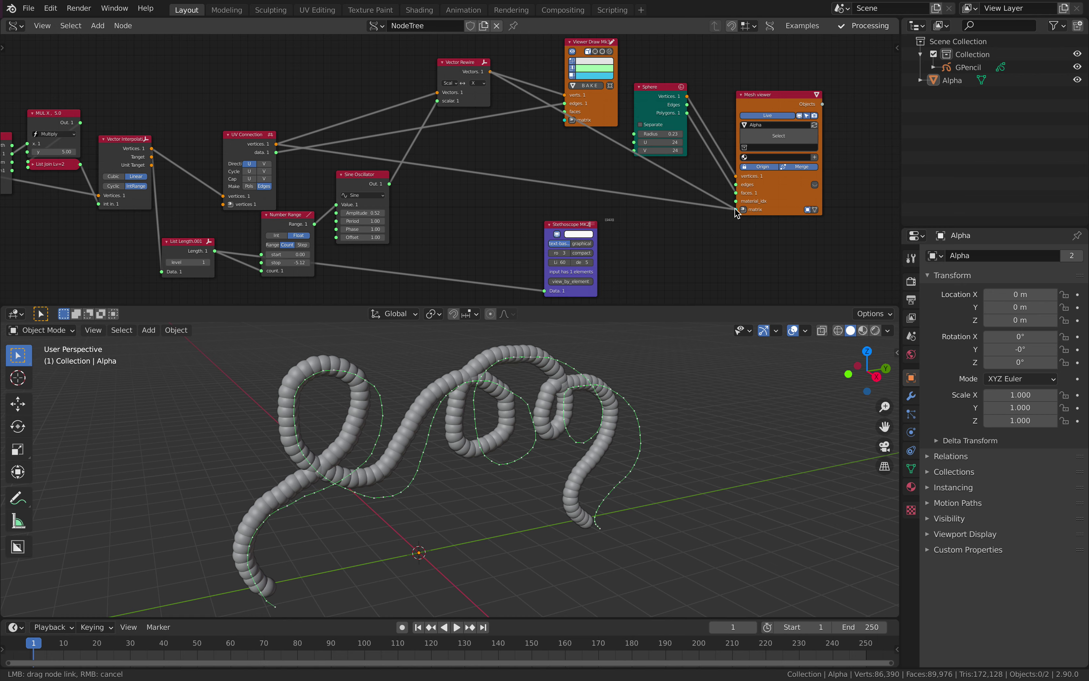
pyautogui.moveTo(605, 417); pyautogui.dragTo(661, 405, button='middle')
pyautogui.hotkey('ctrl', 's')
# Add a Polyline Viewer node in the empty space beyond the Mesh viewer node
pyautogui.scroll(-2, 608, 223)
pyautogui.moveTo(608, 224); pyautogui.dragTo(504, 199, button='middle')
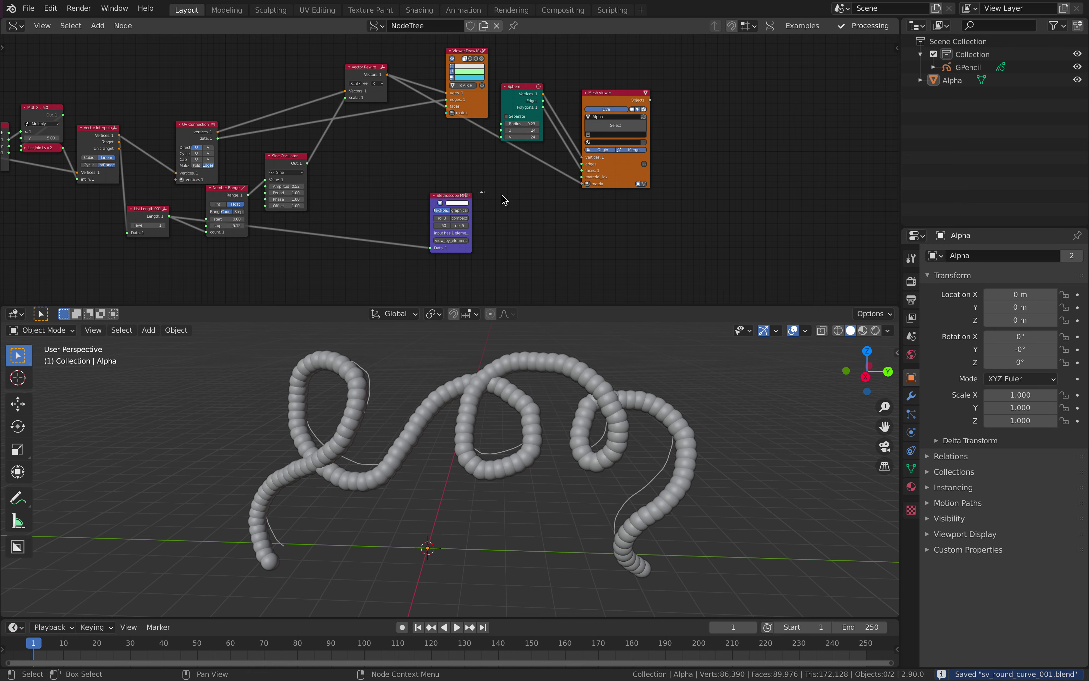
pyautogui.moveTo(652, 188); pyautogui.dragTo(580, 211, button='middle')
pyautogui.scroll(1, 641, 173)
pyautogui.hotkey('alt', 'space')
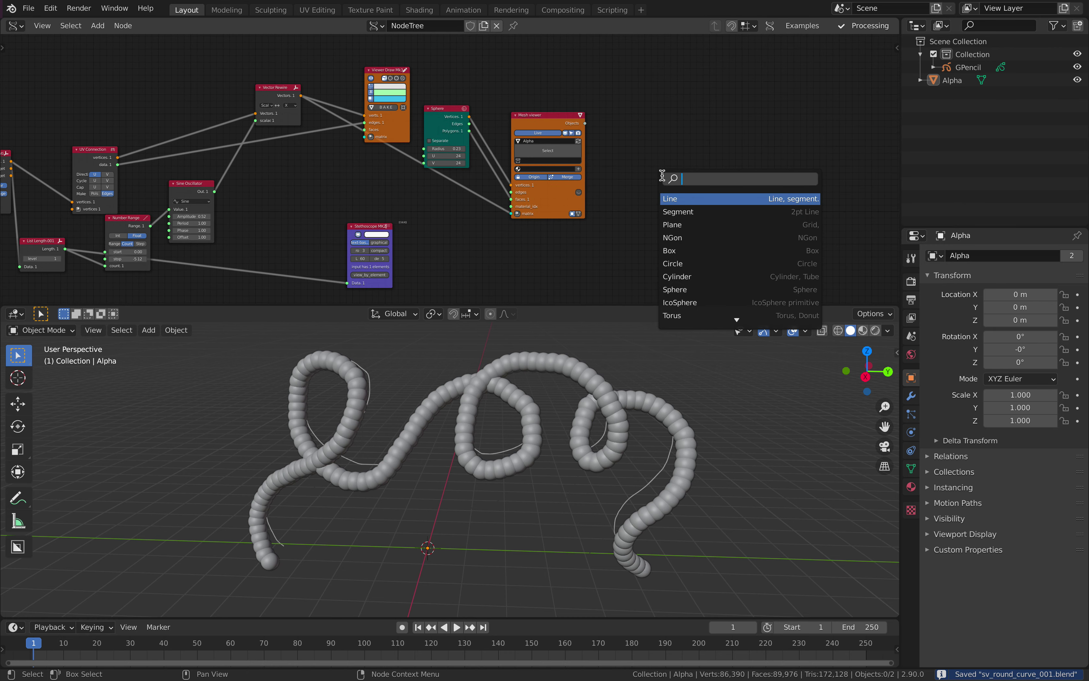
pyautogui.write('poly')
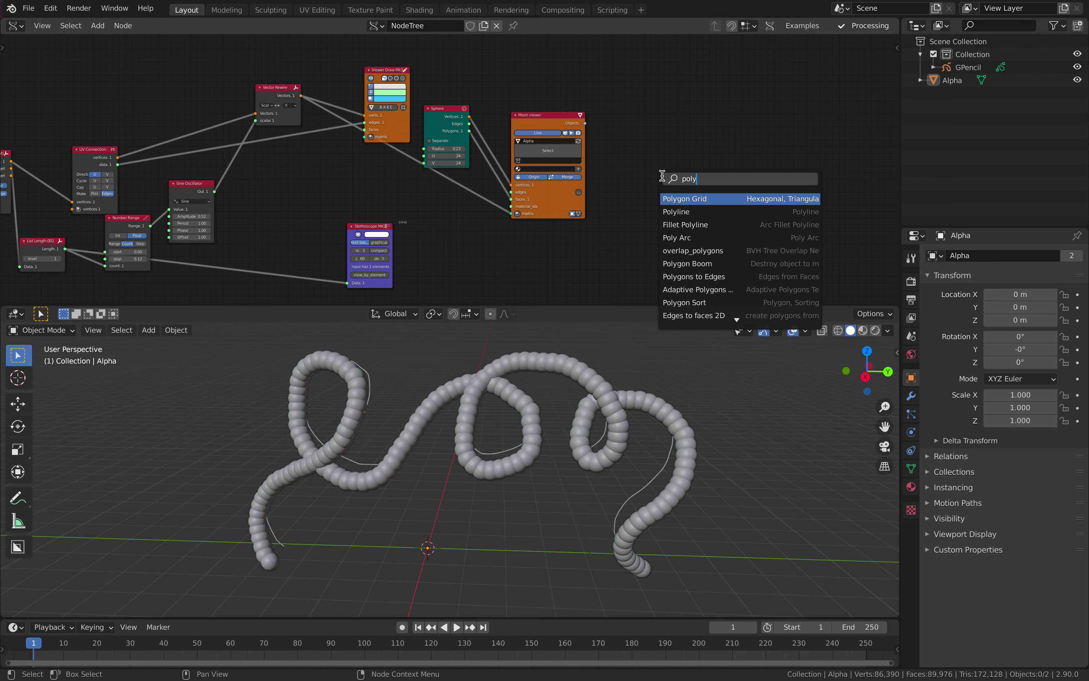
pyautogui.write('l')
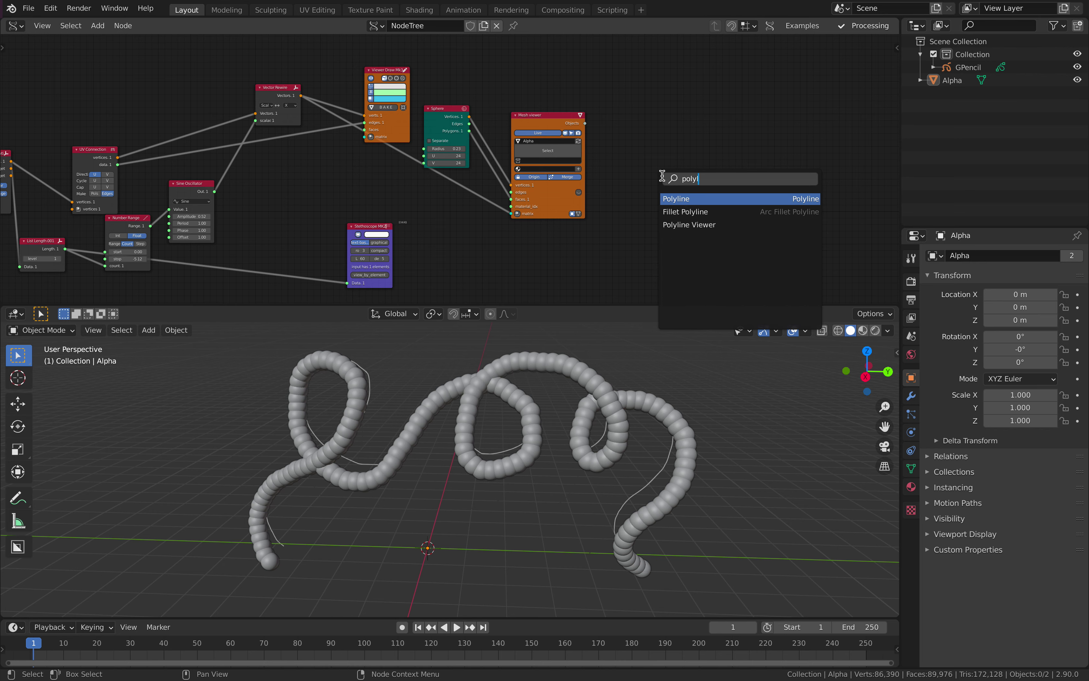
pyautogui.press('Down')
pyautogui.press('Down')
pyautogui.press('Return')
pyautogui.click(656, 153)
pyautogui.scroll(1, 652, 140)
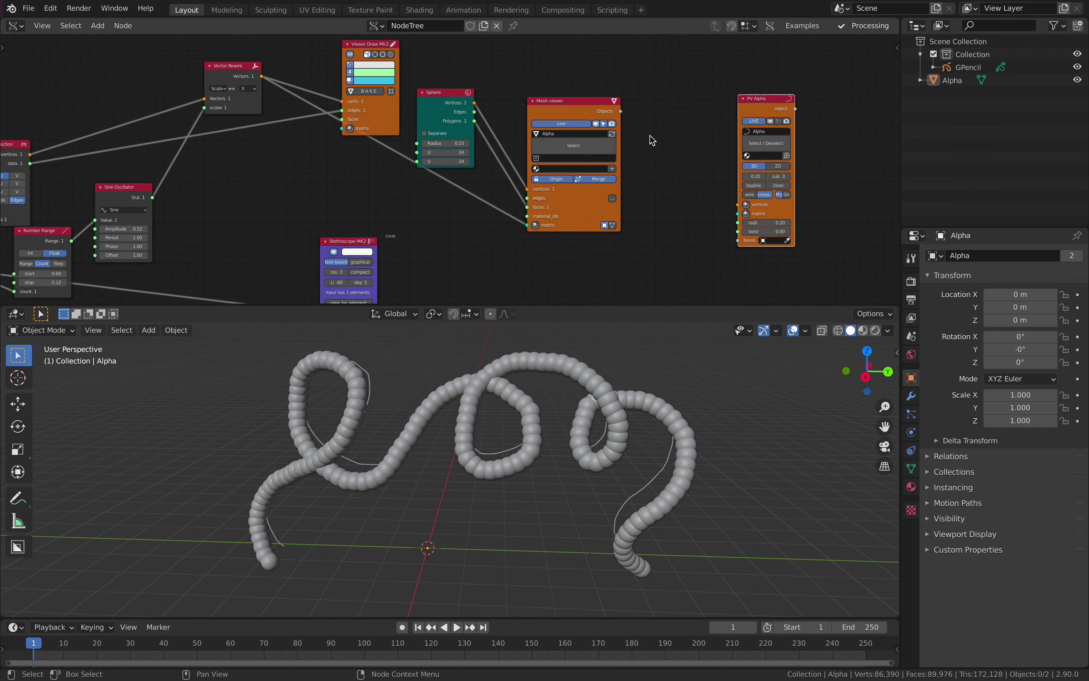
# Link the Vectors output of Vector Rewire to the Polyline Viewer's vertices input and set its radii to 1.28
pyautogui.scroll(1, 651, 141)
pyautogui.moveTo(454, 89); pyautogui.dragTo(478, 76)
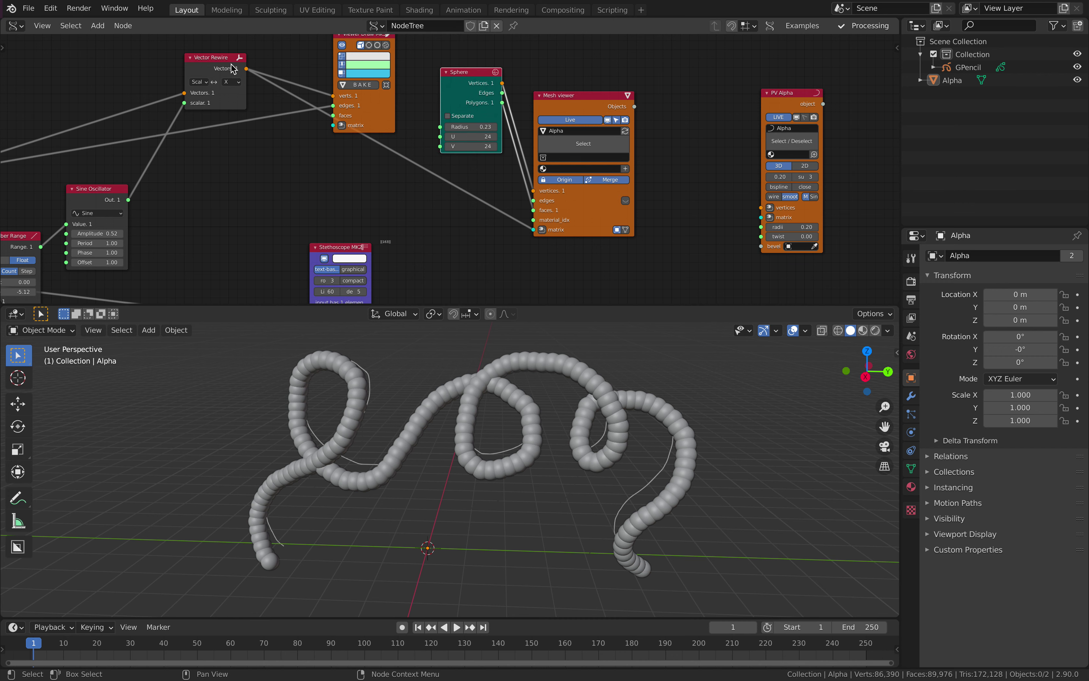
pyautogui.moveTo(232, 63); pyautogui.dragTo(760, 208)
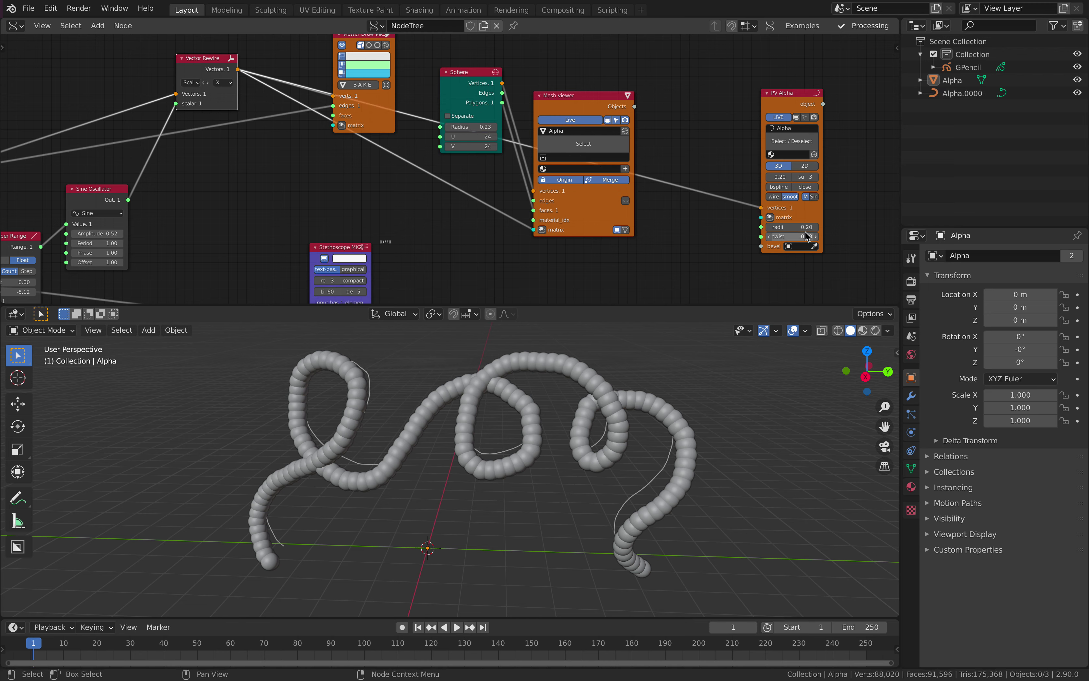
pyautogui.moveTo(792, 227)
pyautogui.mouseDown()
pyautogui.moveTo(857, 227)
pyautogui.moveTo(783, 227)
pyautogui.moveTo(810, 227)
pyautogui.mouseUp()
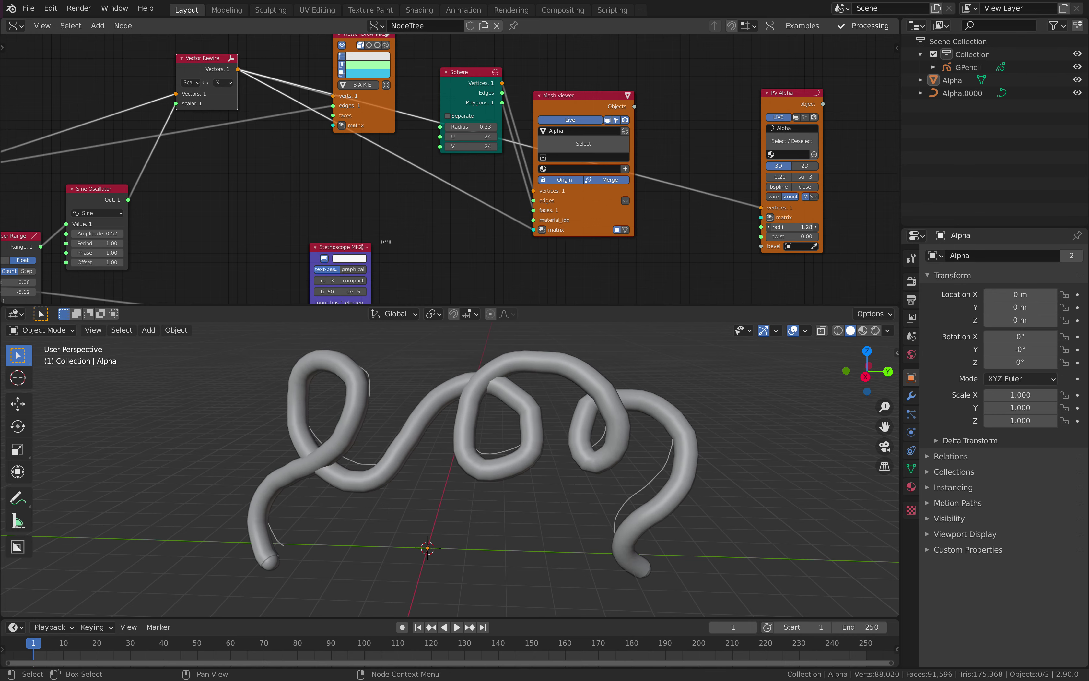
pyautogui.moveTo(713, 356); pyautogui.dragTo(728, 341, button='middle')
pyautogui.scroll(4, 715, 238)
# Enable the bspline option on the Polyline Viewer, inspect the tube's ends, and save the file
pyautogui.moveTo(715, 238); pyautogui.dragTo(596, 200, button='middle')
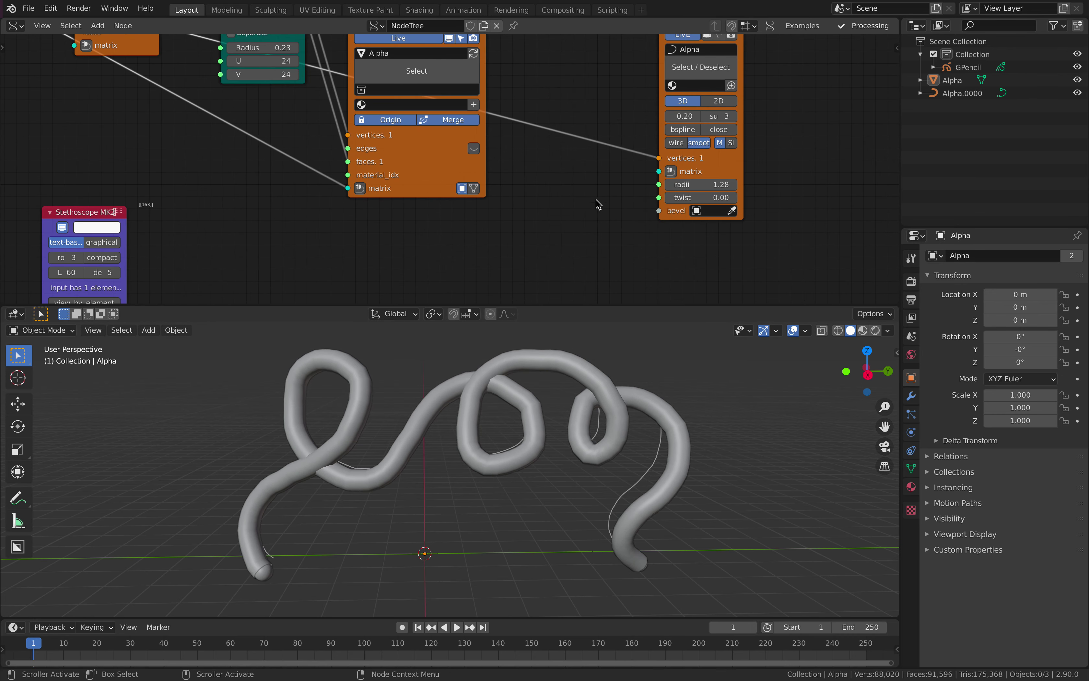
pyautogui.click(683, 129)
pyautogui.scroll(1, 680, 135)
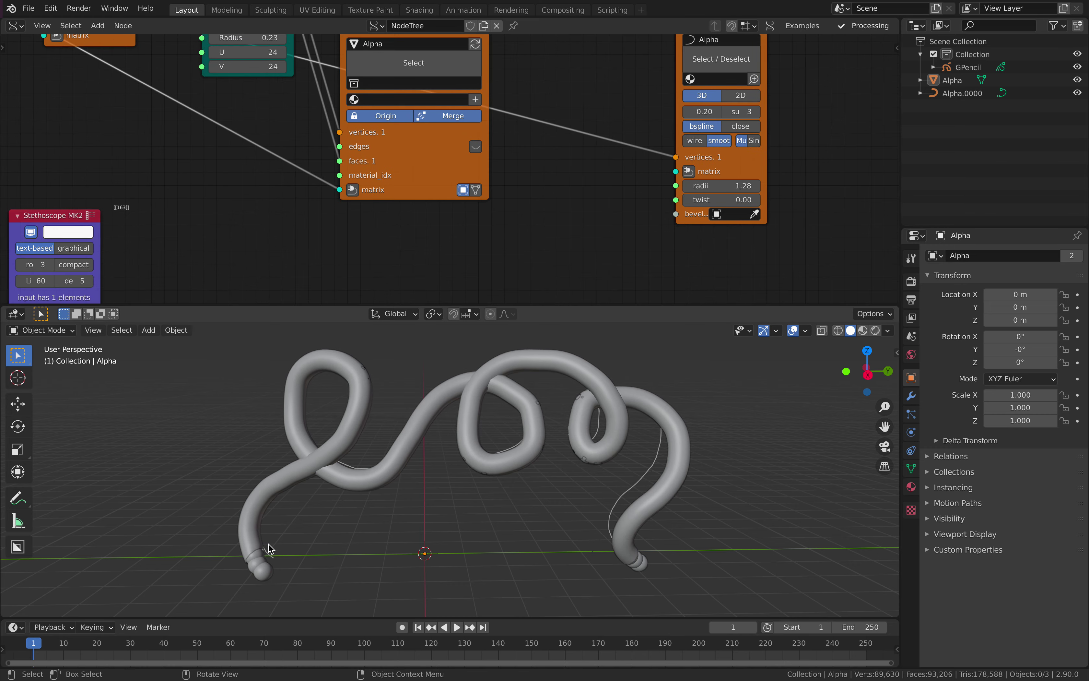
pyautogui.moveTo(260, 544); pyautogui.dragTo(271, 543, button='middle')
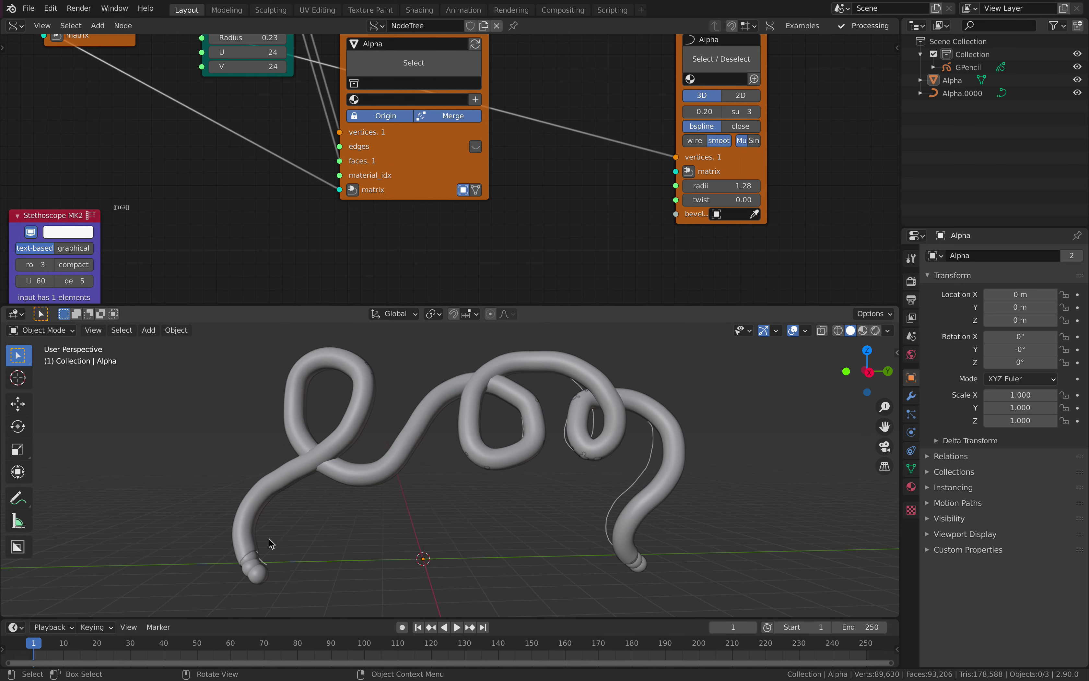
pyautogui.moveTo(440, 534); pyautogui.dragTo(538, 434, button='middle')
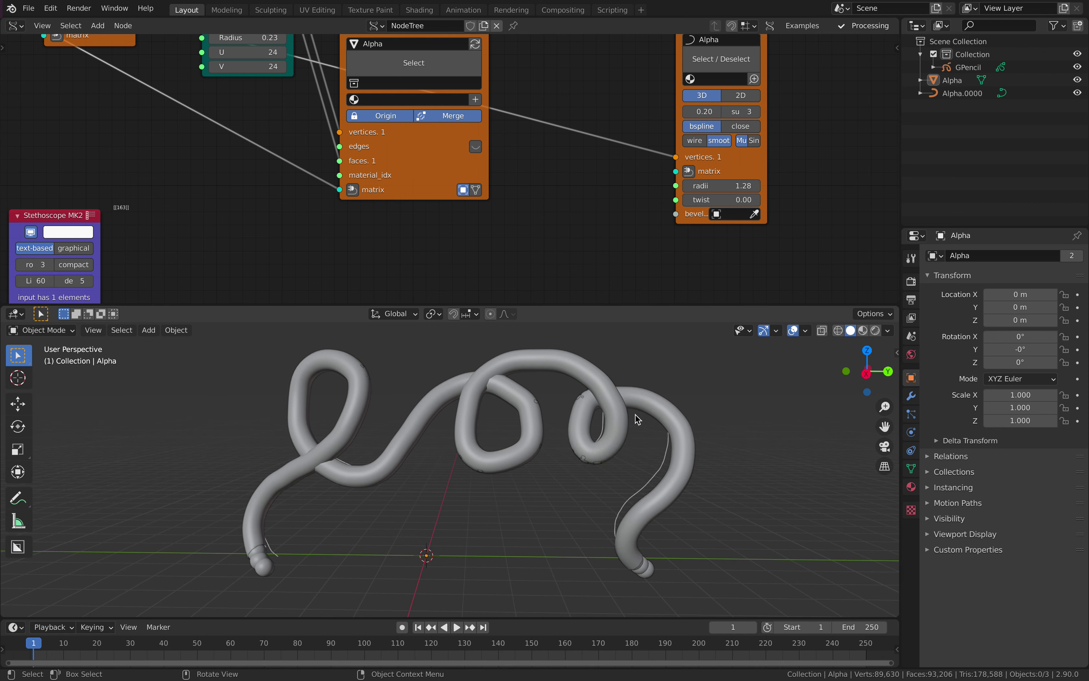
pyautogui.hotkey('ctrl', 's')
pyautogui.scroll(-3, 666, 387)
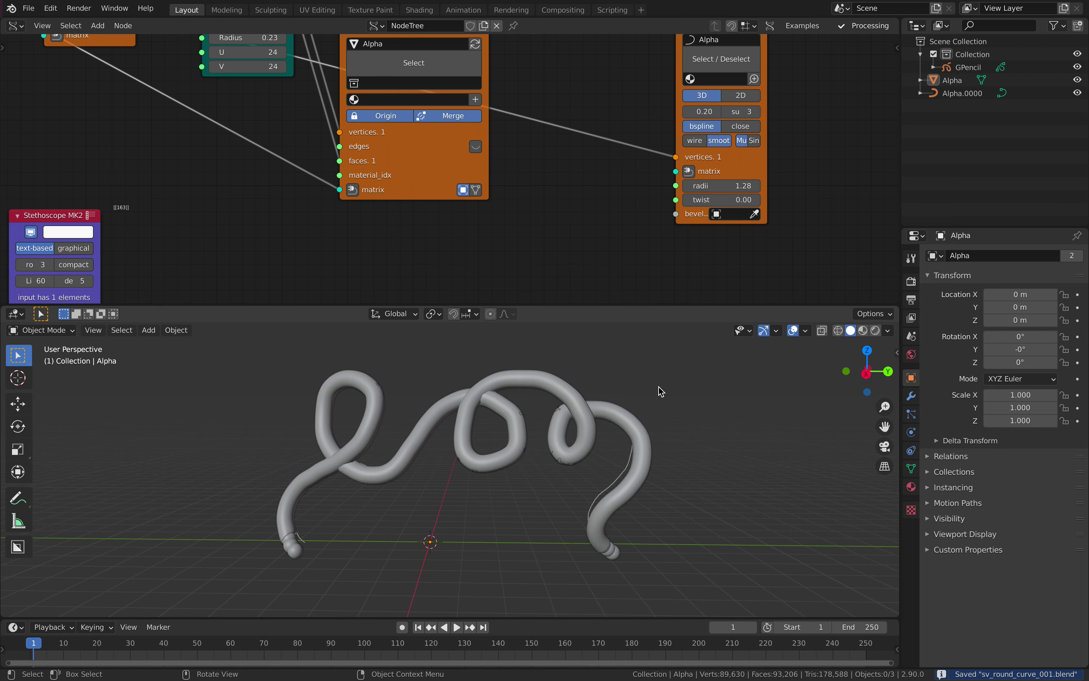
# Move the Polyline Viewer node closer and lower beside the Mesh viewer, and raise the Mesh viewer above it
pyautogui.moveTo(565, 212); pyautogui.dragTo(529, 229, button='middle')
pyautogui.scroll(-1, 609, 218)
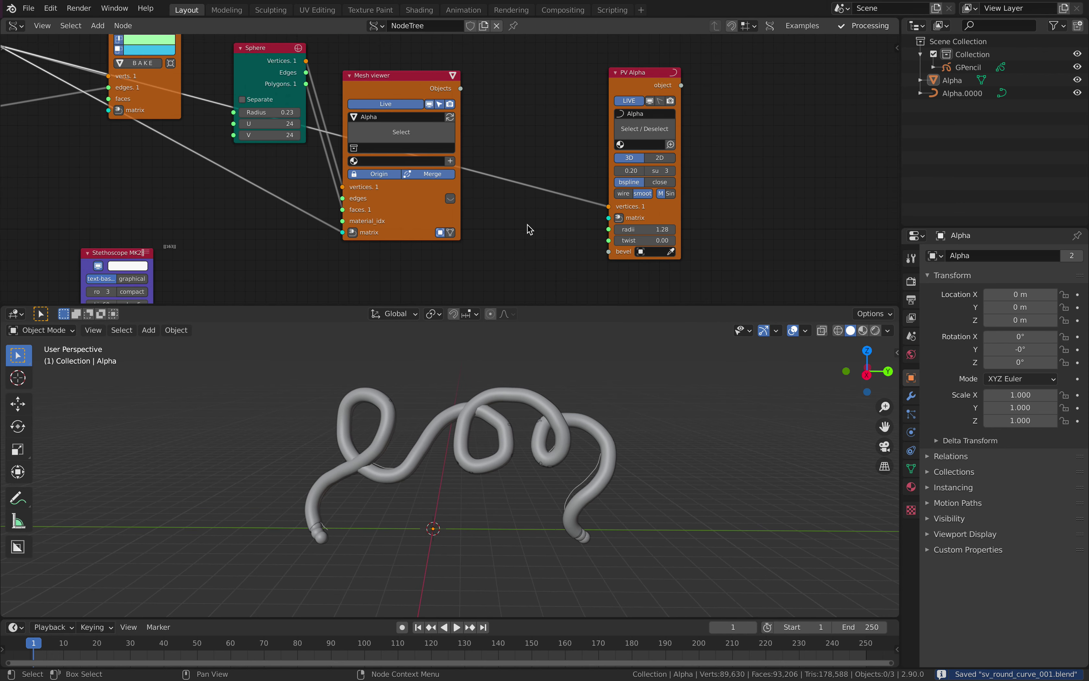
pyautogui.moveTo(624, 90); pyautogui.dragTo(524, 180)
pyautogui.moveTo(432, 88); pyautogui.dragTo(459, 39)
# Add a Matrix In node linked to the Polyline Viewer's matrix input and place it below the Mesh viewer
pyautogui.moveTo(585, 378); pyautogui.dragTo(535, 397, button='middle')
pyautogui.moveTo(648, 218); pyautogui.dragTo(680, 118, button='middle')
pyautogui.click(552, 207)
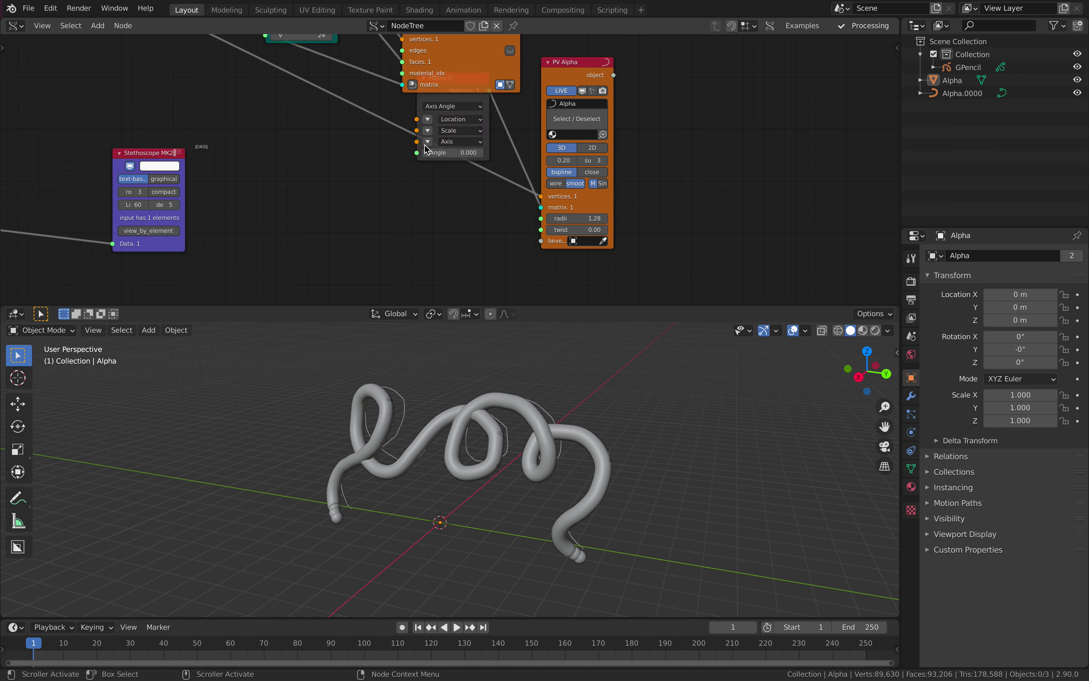
pyautogui.moveTo(431, 101); pyautogui.dragTo(380, 219)
# Set the Matrix In location X to 2.7 to offset the polyline tube from the spheres, and save the file
pyautogui.click(373, 230)
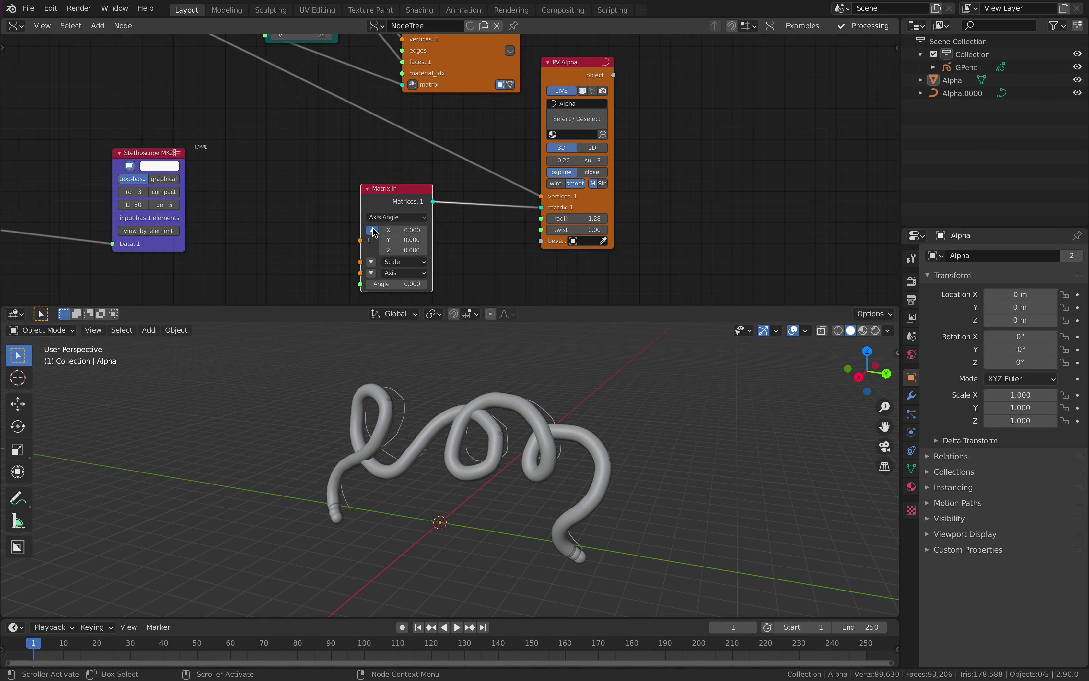
pyautogui.moveTo(399, 231); pyautogui.dragTo(434, 231)
pyautogui.keyDown('shift'); pyautogui.moveTo(557, 527); pyautogui.dragTo(512, 381, button='middle'); pyautogui.keyUp('shift')
pyautogui.scroll(3, 508, 412)
pyautogui.keyDown('shift'); pyautogui.moveTo(512, 380); pyautogui.dragTo(434, 428, button='middle'); pyautogui.keyUp('shift')
pyautogui.scroll(-2, 498, 415)
pyautogui.hotkey('ctrl', 's')
# Move the Mesh viewer node above the Polyline Viewer and add a Skin Mesher node in the free space beyond them
pyautogui.scroll(-3, 661, 171)
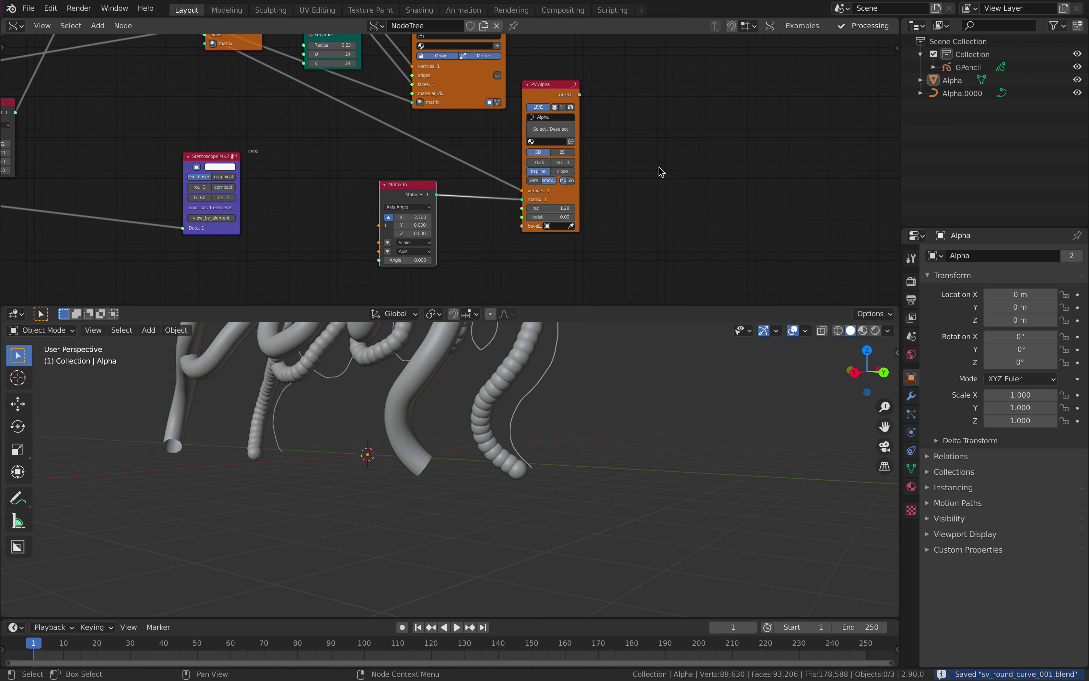
pyautogui.moveTo(557, 80); pyautogui.dragTo(404, 198, button='middle')
pyautogui.moveTo(338, 97); pyautogui.dragTo(443, 42)
pyautogui.hotkey('alt', 'space')
pyautogui.write('skin m')
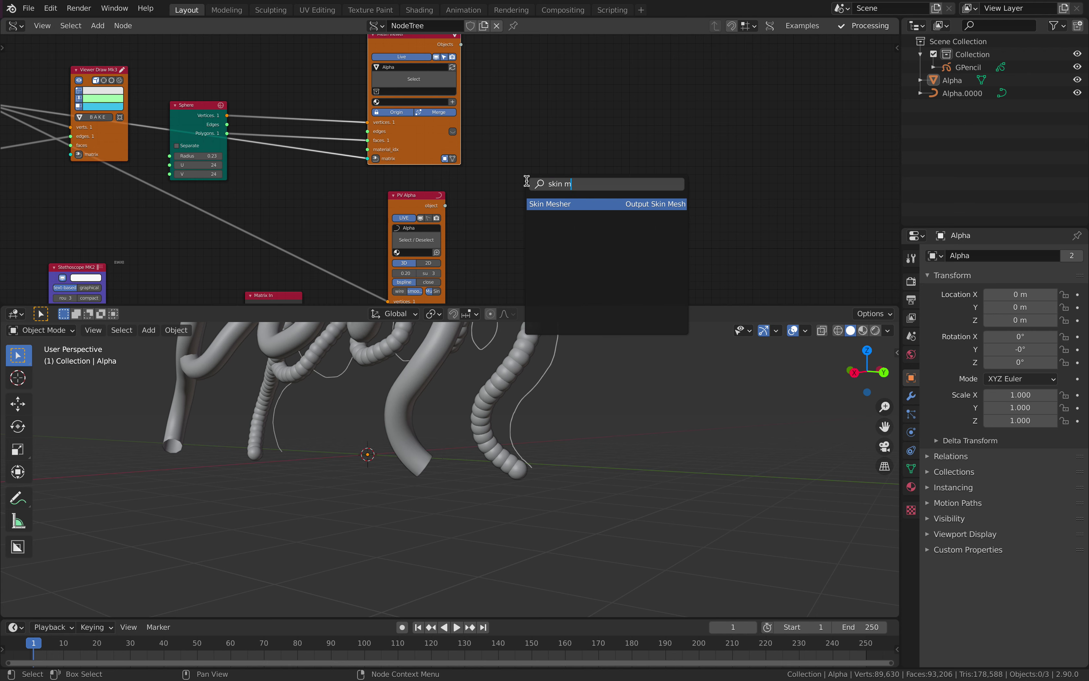
pyautogui.press('Return')
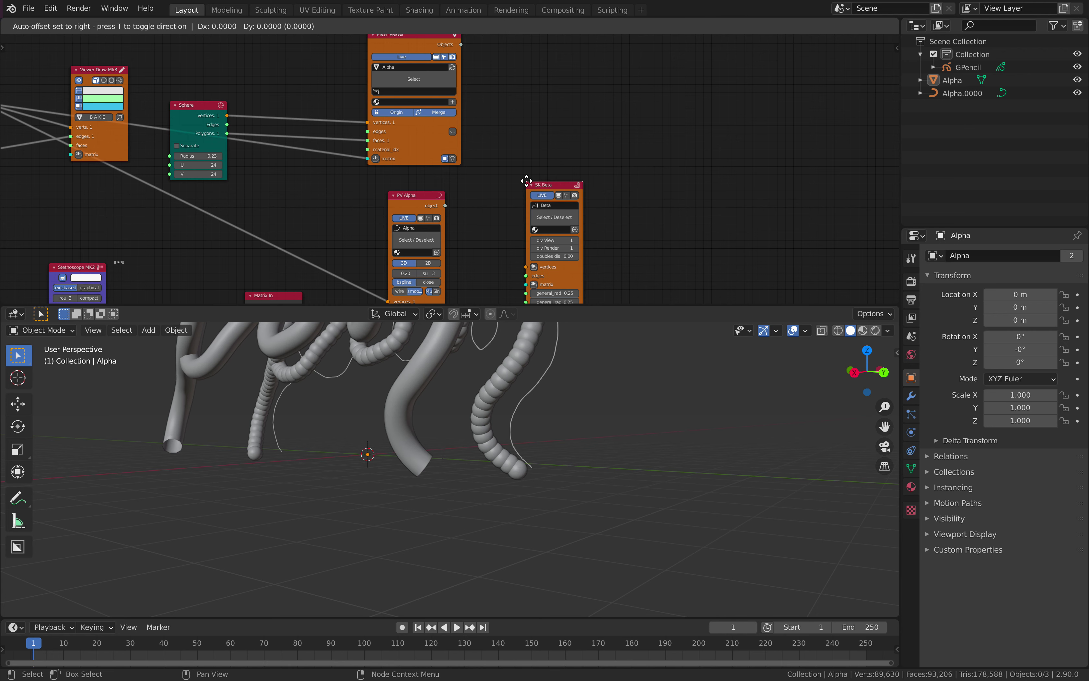
pyautogui.click(609, 112)
pyautogui.moveTo(311, 155); pyautogui.dragTo(419, 130, button='middle')
pyautogui.scroll(1, 419, 130)
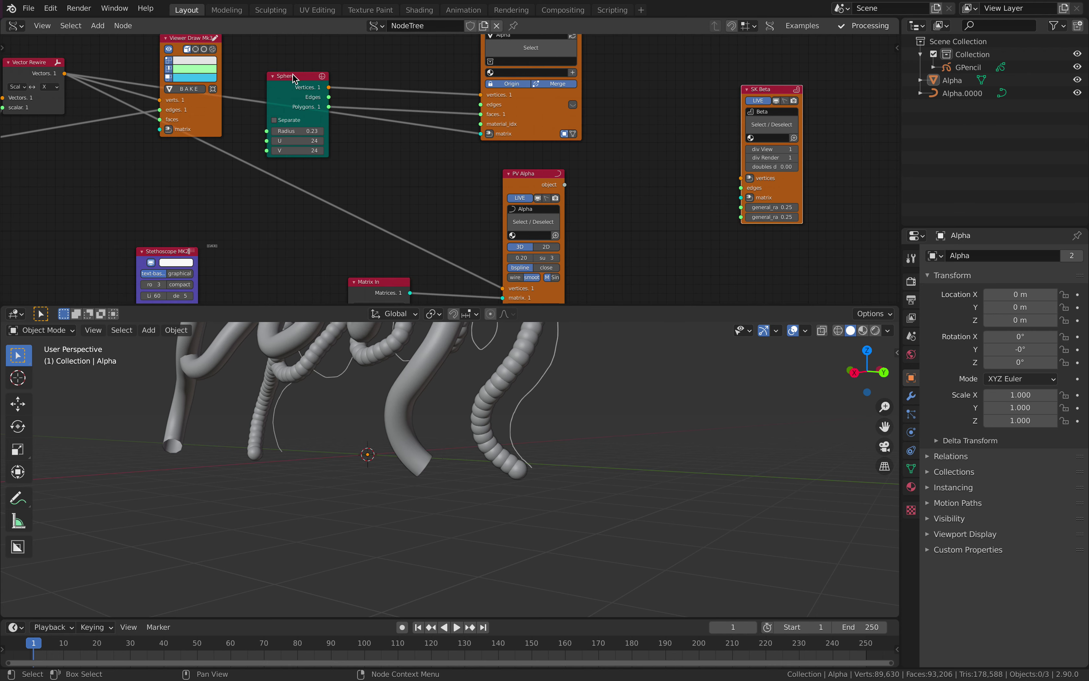
# Reposition the Sphere, UV Connection and Vector Rewire nodes to tidy the layout
pyautogui.moveTo(293, 78); pyautogui.dragTo(362, 273)
pyautogui.scroll(-2, 304, 183)
pyautogui.moveTo(237, 155); pyautogui.dragTo(371, 180, button='middle')
pyautogui.moveTo(282, 153); pyautogui.dragTo(326, 80, button='middle')
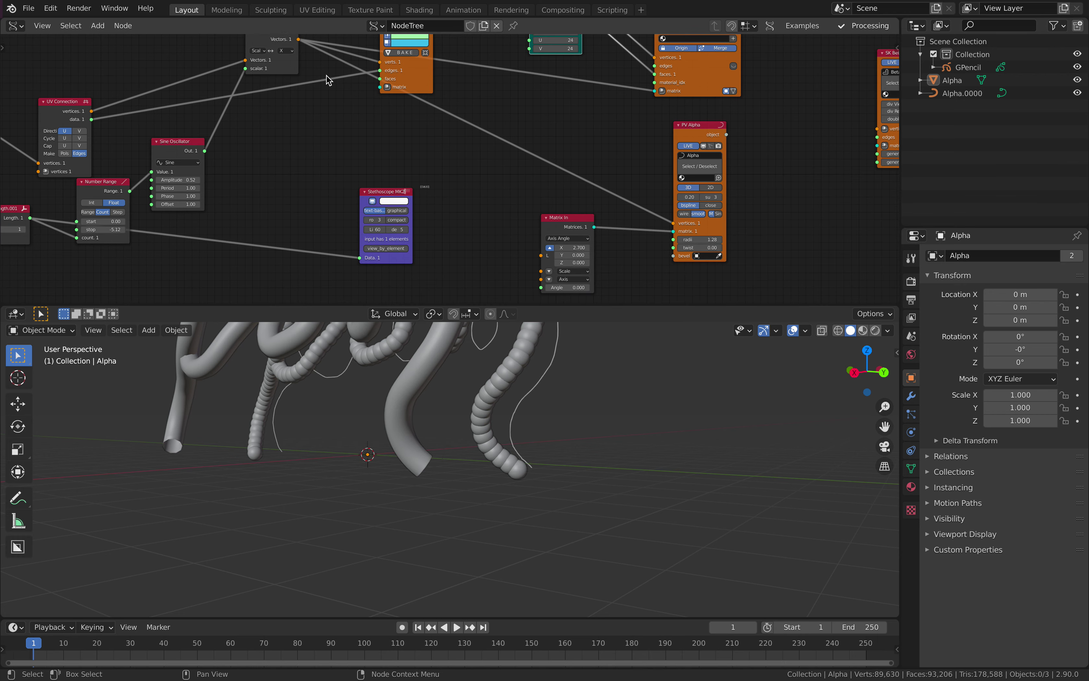
pyautogui.scroll(-1, 257, 119)
pyautogui.moveTo(242, 132); pyautogui.dragTo(211, 149, button='middle')
pyautogui.click(180, 162)
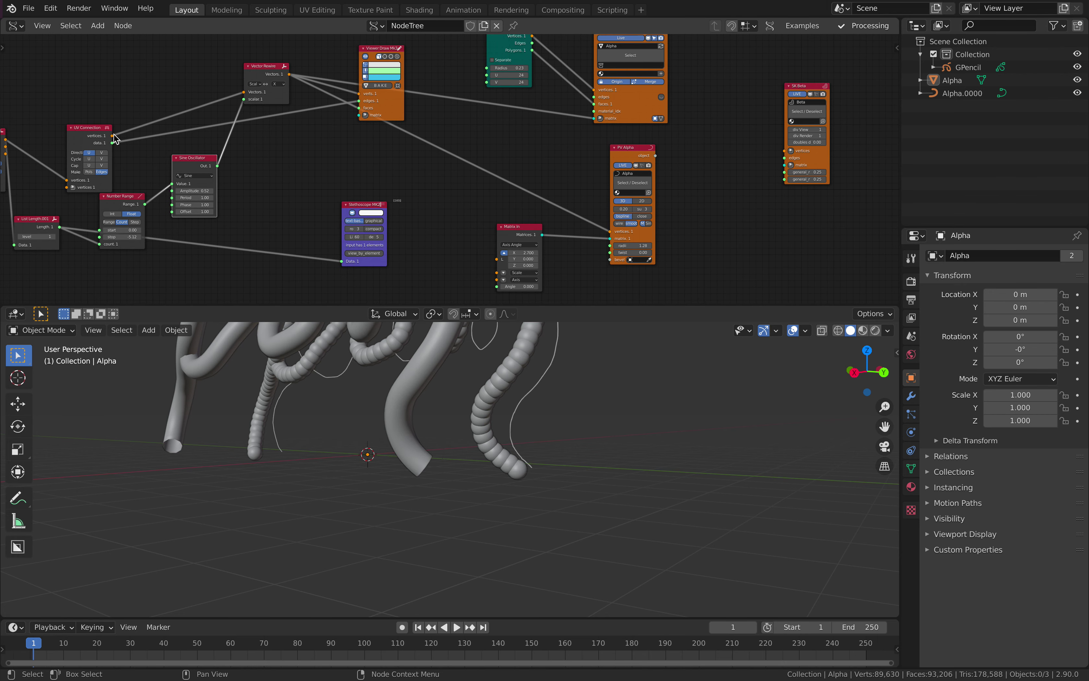
pyautogui.moveTo(108, 135); pyautogui.dragTo(111, 122)
pyautogui.moveTo(281, 74); pyautogui.dragTo(258, 71)
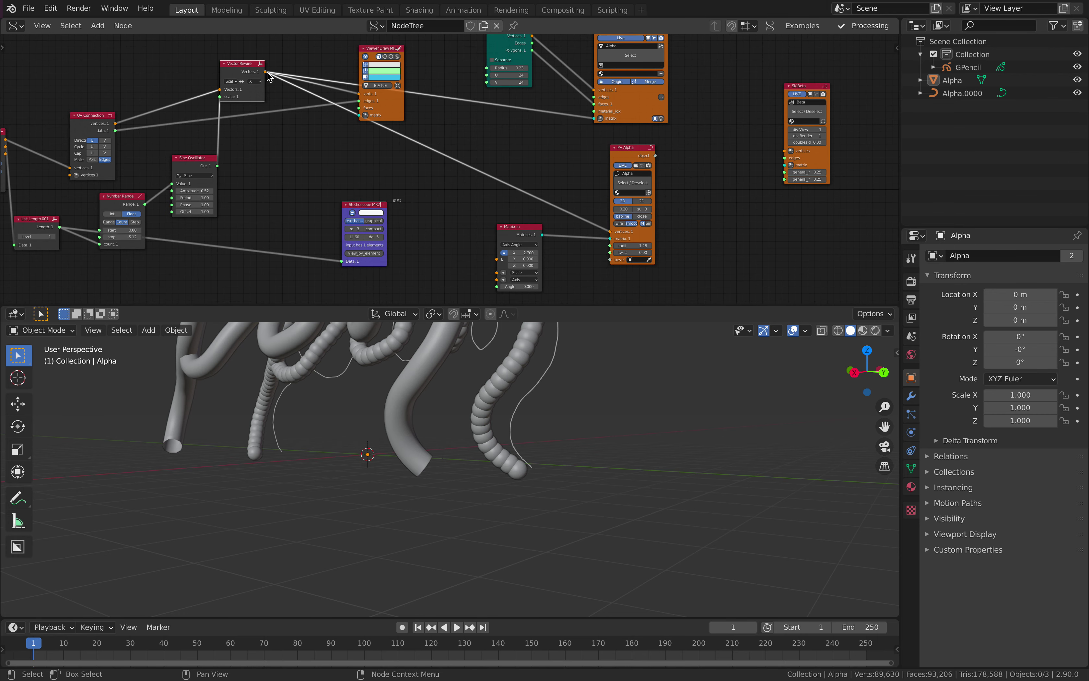
# Link the rewired vertices and UV Connection edges into the Skin Mesher and add a Matrix In node on its matrix input
pyautogui.moveTo(422, 107); pyautogui.dragTo(116, 131)
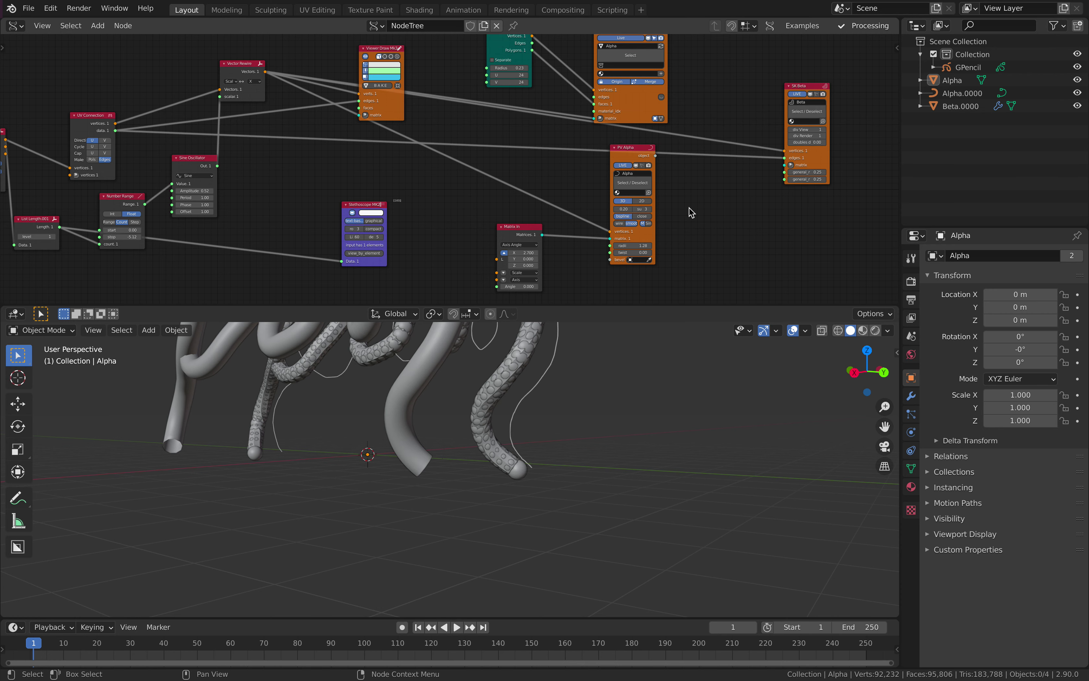
pyautogui.moveTo(691, 163); pyautogui.dragTo(646, 176, button='middle')
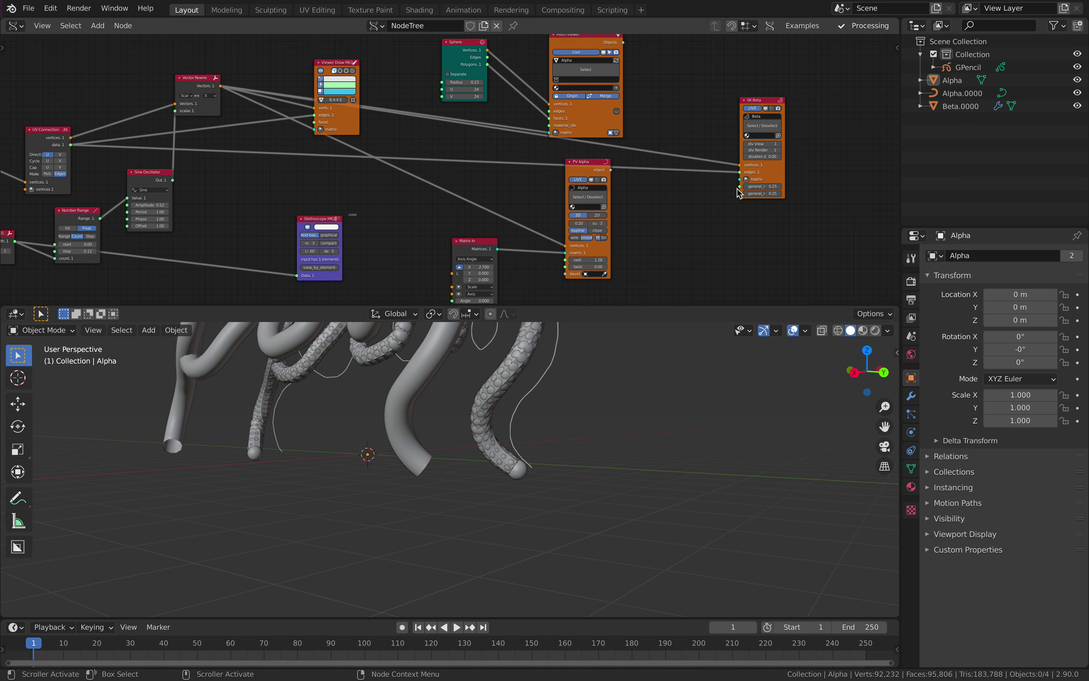
pyautogui.click(746, 179)
pyautogui.click(660, 208)
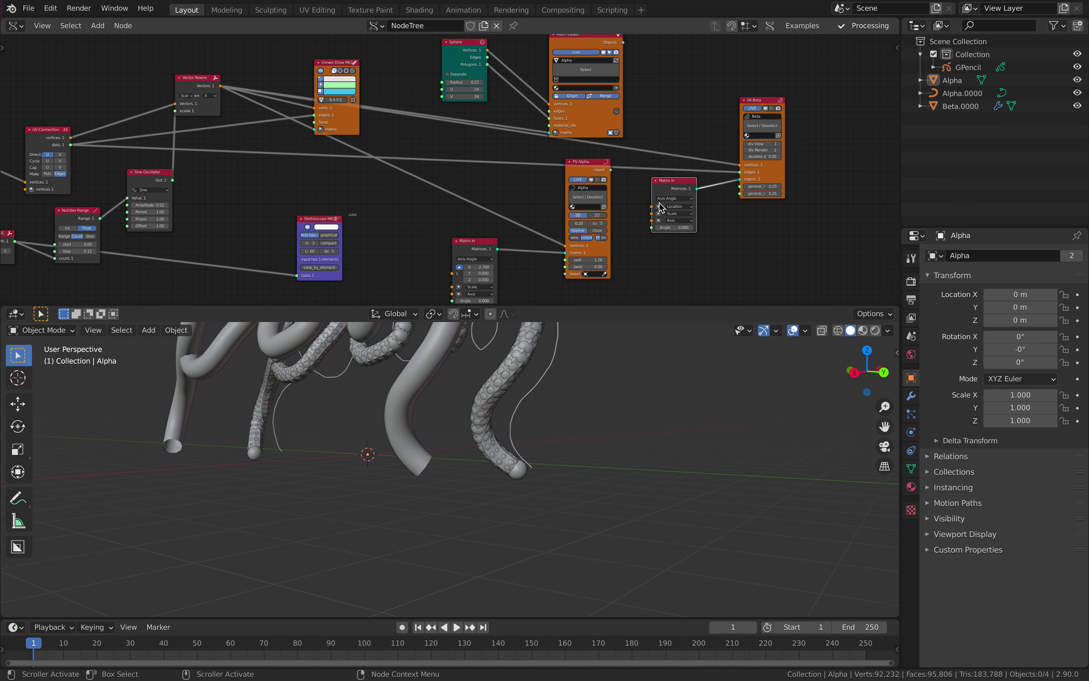
# Set the Skin Mesher's Matrix In location X to about 5.5 to offset the skinned tube from the others
pyautogui.moveTo(678, 207); pyautogui.dragTo(709, 207)
pyautogui.moveTo(562, 424); pyautogui.dragTo(596, 467, button='middle')
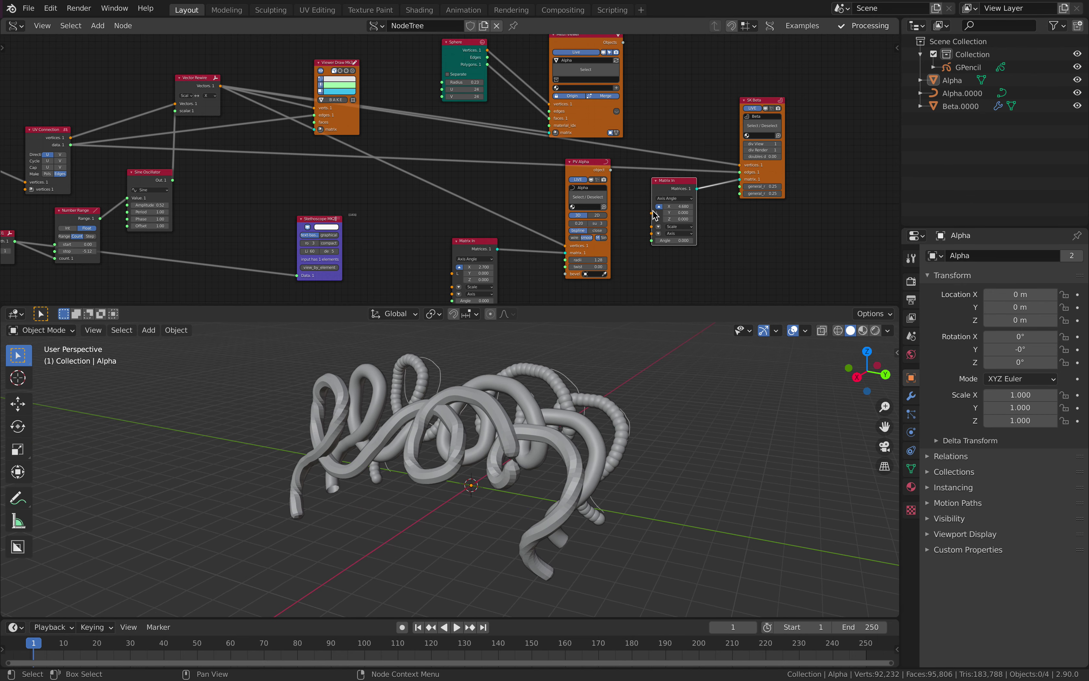
pyautogui.moveTo(676, 205); pyautogui.dragTo(686, 206)
pyautogui.moveTo(434, 425); pyautogui.dragTo(346, 436, button='middle')
# Move the Mesh viewer, Sphere and Skin Mesher nodes apart to free up space, and save the file
pyautogui.moveTo(877, 105); pyautogui.dragTo(577, 116, button='middle')
pyautogui.moveTo(354, 76); pyautogui.dragTo(452, 150, button='middle')
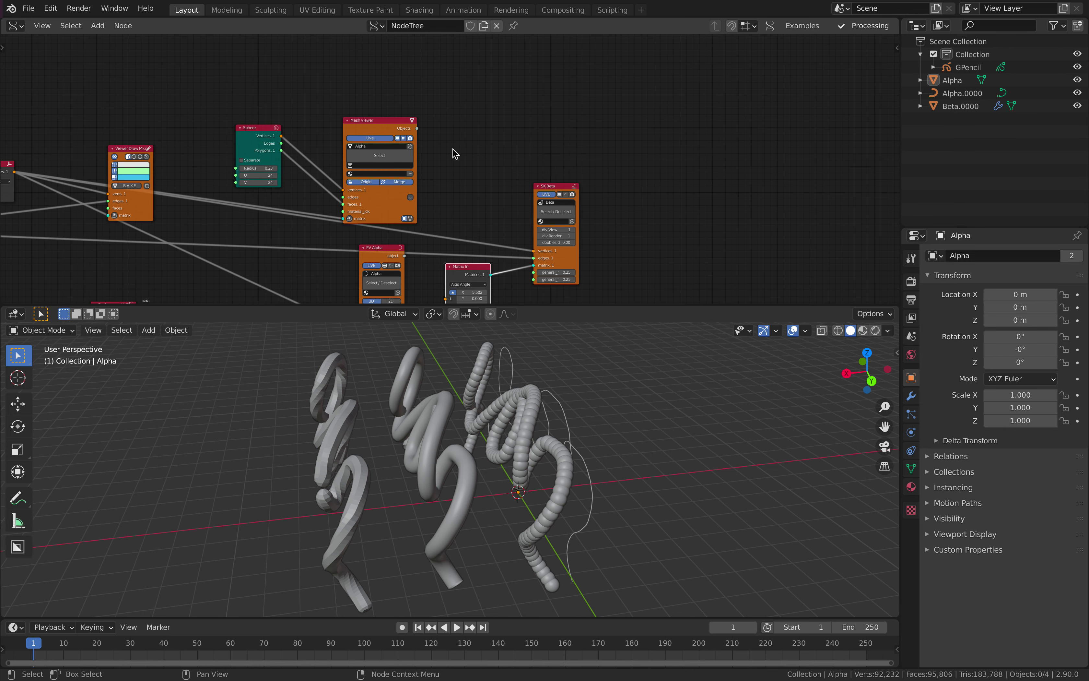
pyautogui.moveTo(386, 119); pyautogui.dragTo(379, 68)
pyautogui.moveTo(249, 135); pyautogui.dragTo(208, 101)
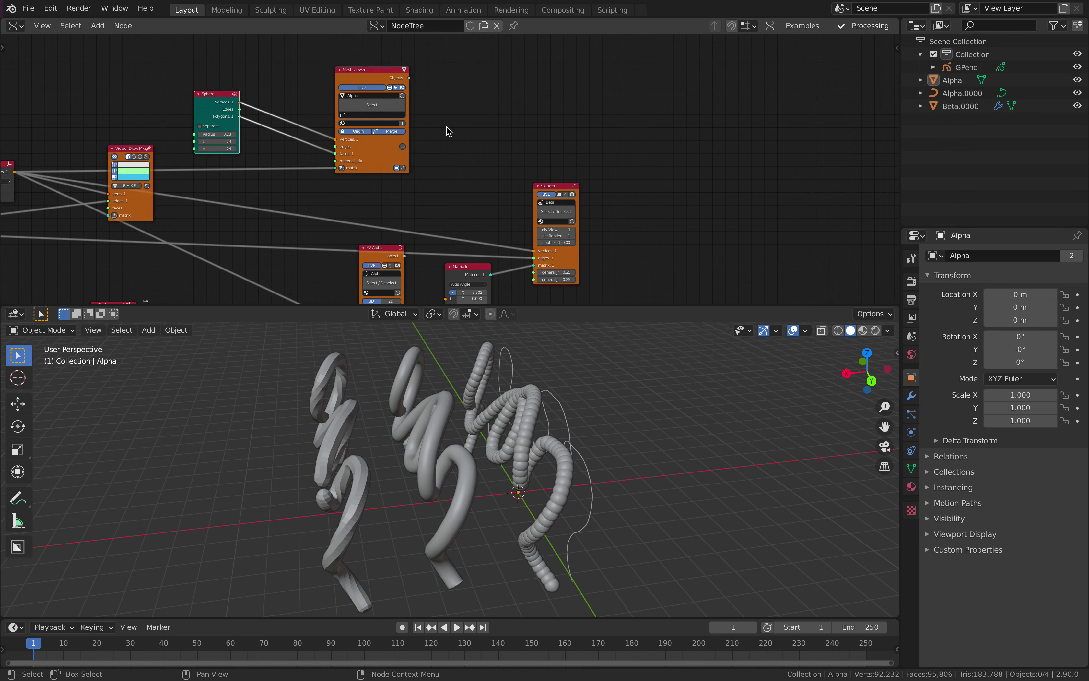
pyautogui.hotkey('ctrl', 's')
pyautogui.click(446, 127)
pyautogui.moveTo(558, 185); pyautogui.dragTo(616, 203)
# Add a Bevel a Curve node and place it above the Skin Mesher
pyautogui.moveTo(515, 173); pyautogui.dragTo(570, 164, button='middle')
pyautogui.scroll(1, 572, 169)
pyautogui.hotkey('alt', 'space')
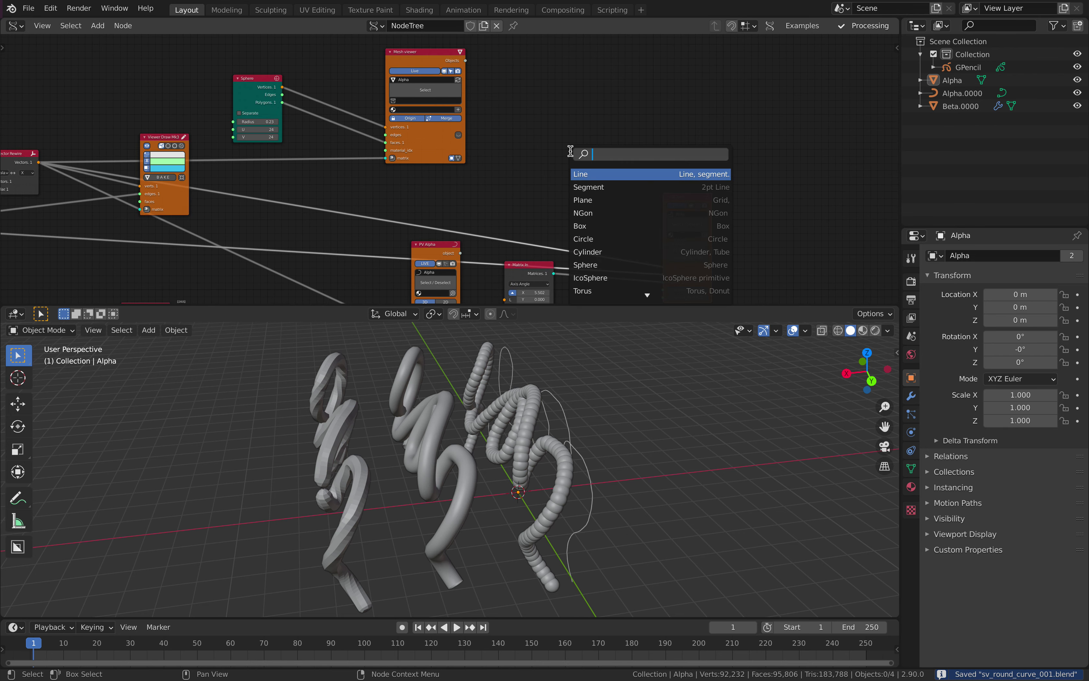
pyautogui.write('skin')
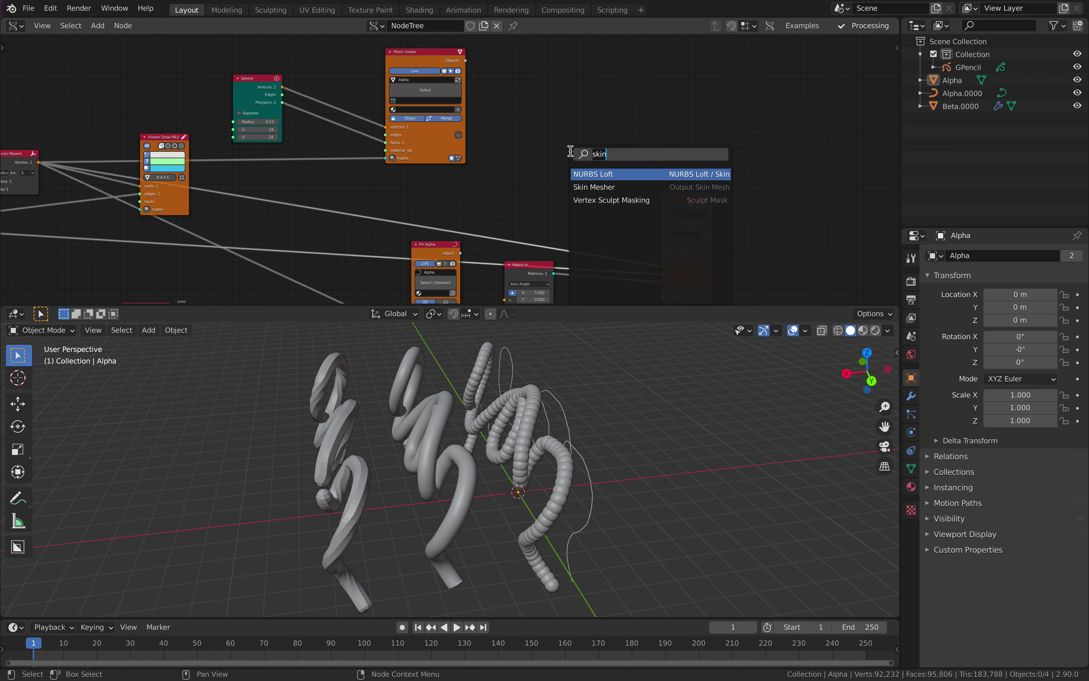
pyautogui.press('BackSpace')
pyautogui.press('BackSpace')
pyautogui.press('BackSpace')
pyautogui.press('BackSpace')
pyautogui.write('bev')
pyautogui.press('Return')
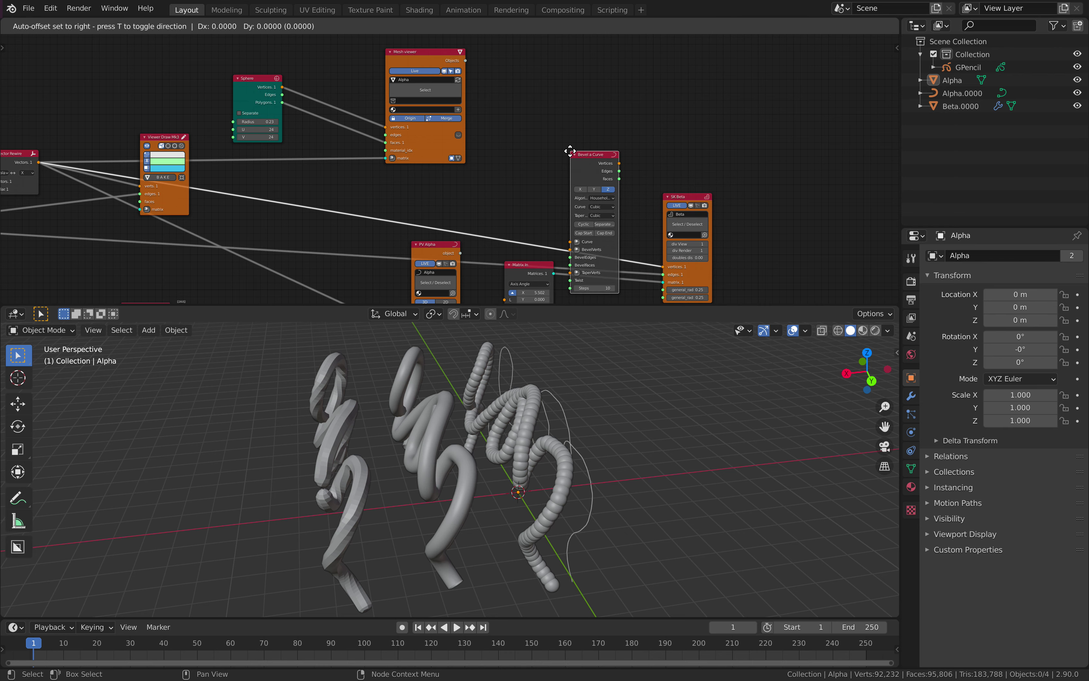
pyautogui.click(606, 67)
# Link the Vector Rewire output to the Curve input of Bevel a Curve, and space that node and the Skin Mesher apart
pyautogui.moveTo(82, 138); pyautogui.dragTo(197, 105, button='middle')
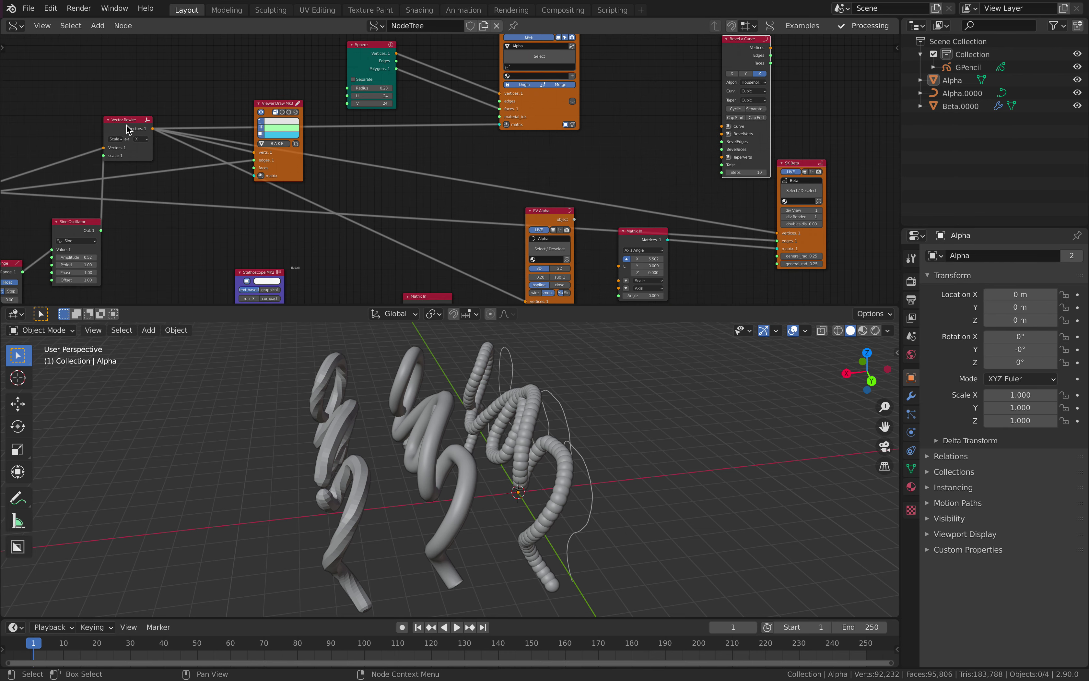
pyautogui.moveTo(128, 130); pyautogui.dragTo(119, 126)
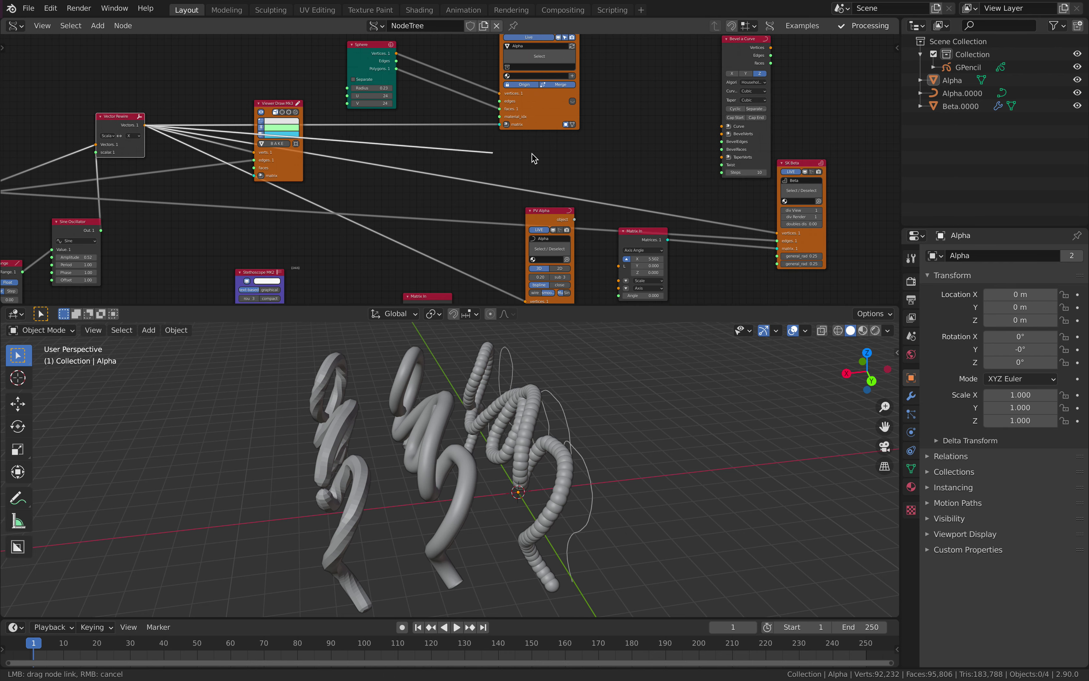
pyautogui.moveTo(532, 154); pyautogui.dragTo(684, 139)
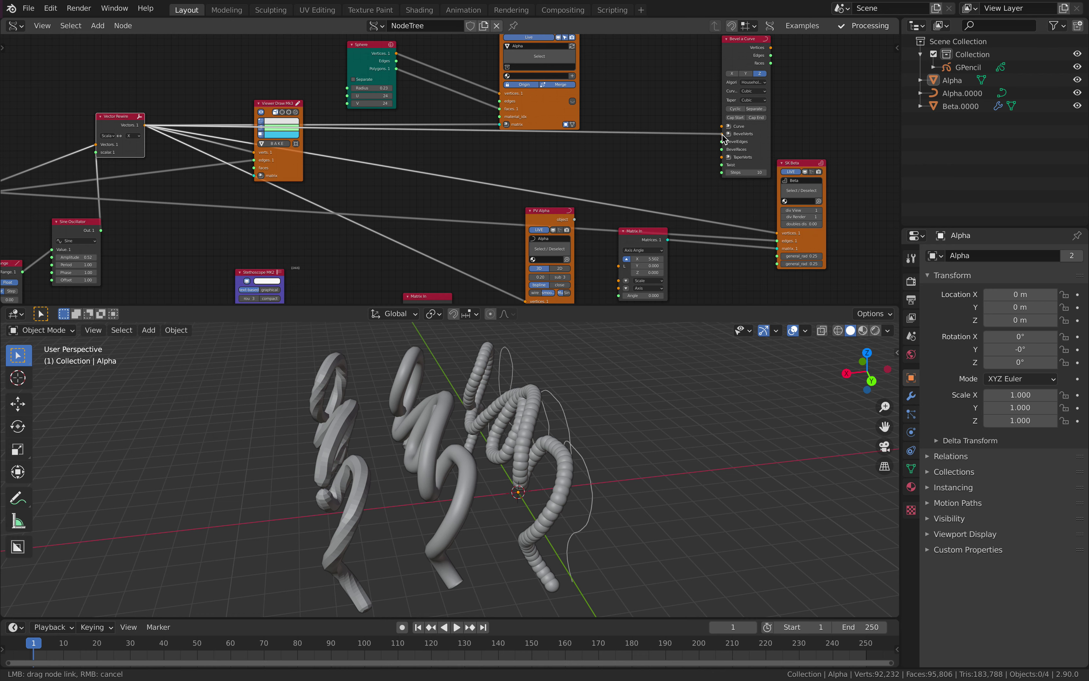
pyautogui.moveTo(722, 130); pyautogui.dragTo(721, 126)
pyautogui.moveTo(668, 136); pyautogui.dragTo(433, 155, button='middle')
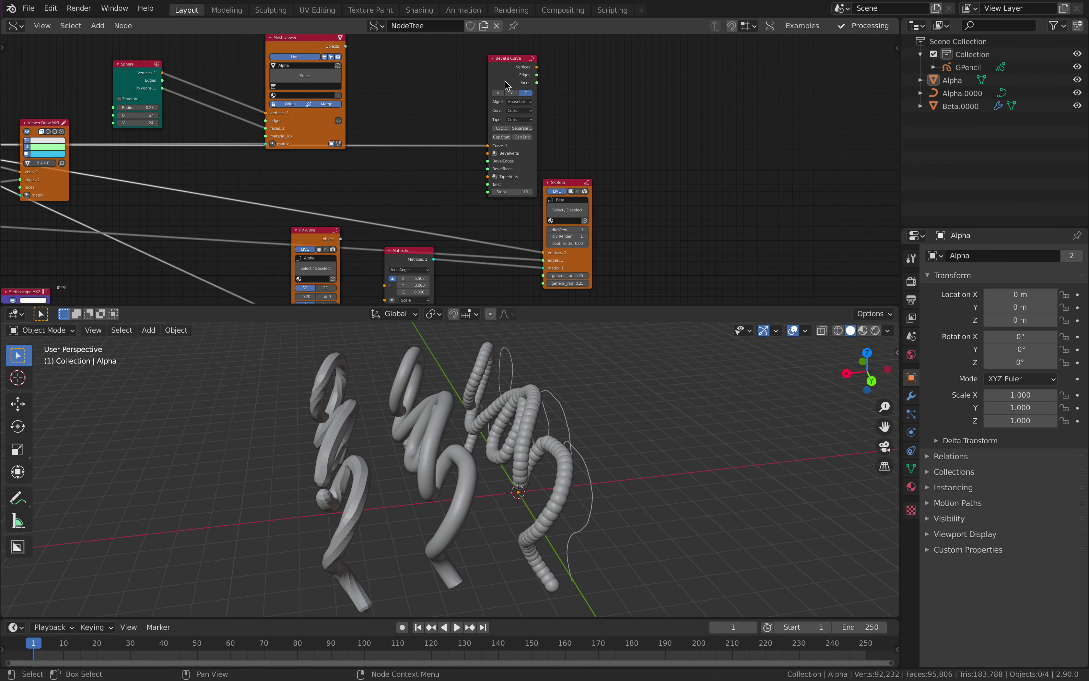
pyautogui.moveTo(505, 81); pyautogui.dragTo(577, 62)
pyautogui.moveTo(561, 184); pyautogui.dragTo(564, 203)
# Add a second Mesh viewer beside Bevel a Curve and link the beveled vertices and faces into it
pyautogui.moveTo(661, 85); pyautogui.dragTo(636, 119, button='middle')
pyautogui.hotkey('shift', 'a')
pyautogui.click(631, 109)
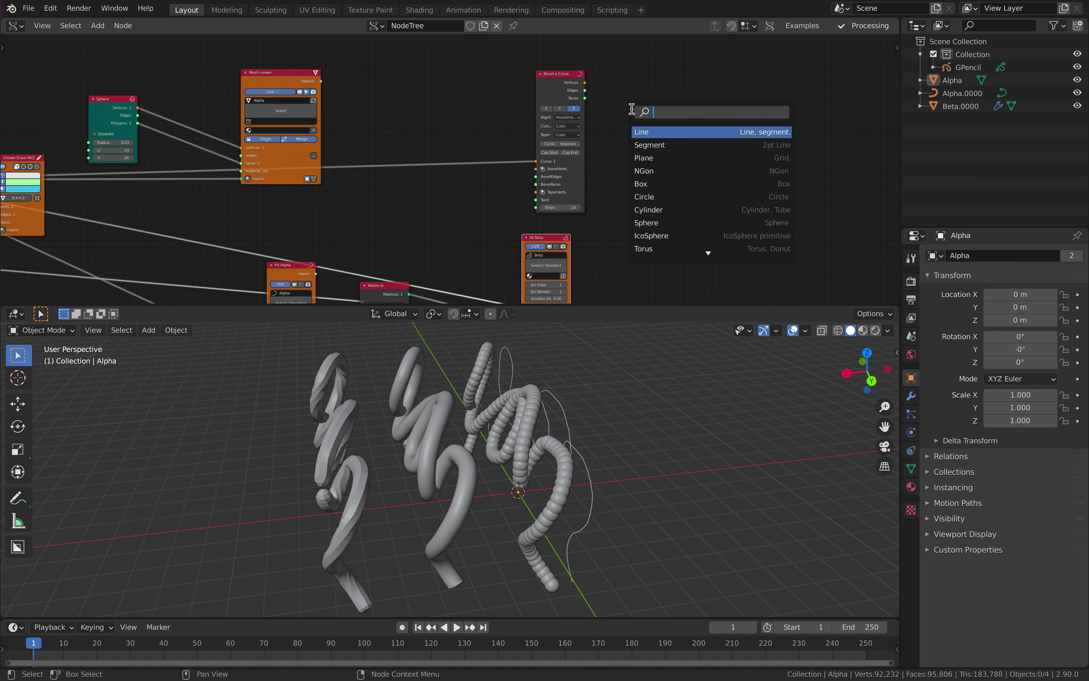
pyautogui.write('mesh v')
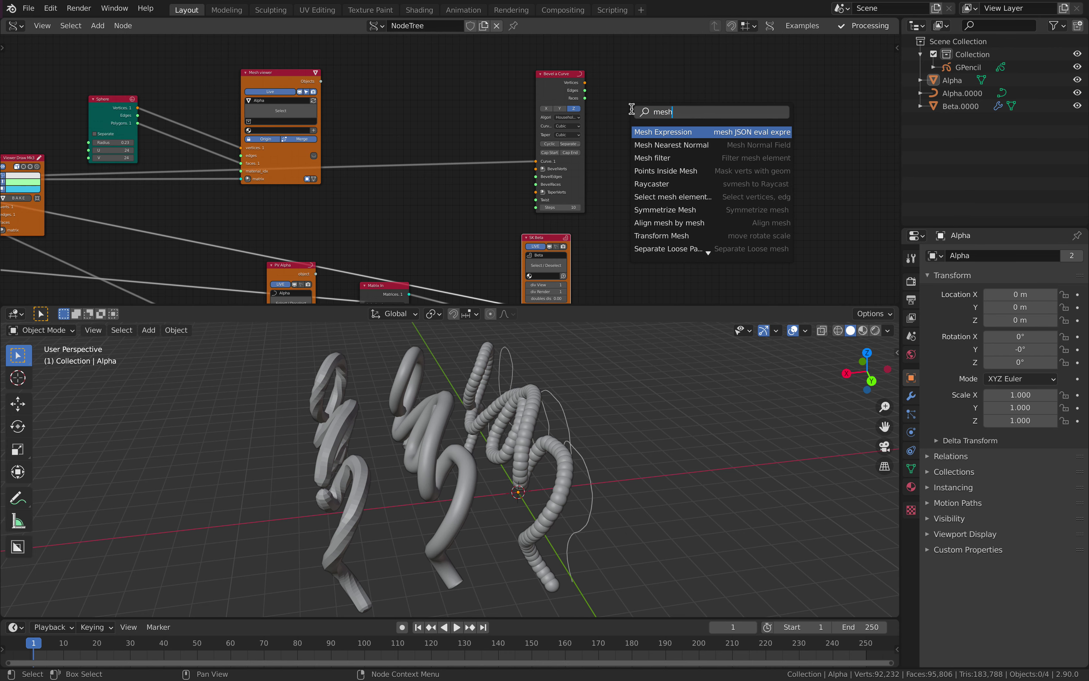
pyautogui.press('Return')
pyautogui.click(639, 99)
pyautogui.scroll(2, 633, 84)
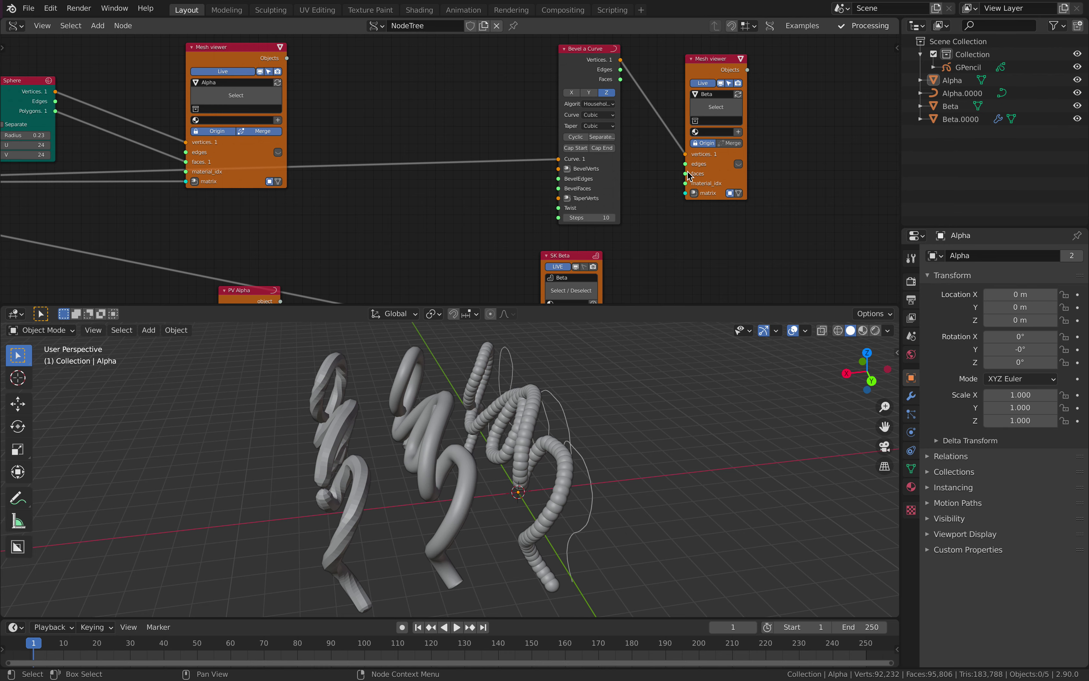
pyautogui.moveTo(622, 78); pyautogui.dragTo(621, 79)
# Add a Circle node and link its vertices and polygons to the BevelVerts and BevelFaces inputs of Bevel a Curve
pyautogui.moveTo(474, 113); pyautogui.dragTo(480, 155, button='middle')
pyautogui.hotkey('shift', 'a')
pyautogui.click(465, 122)
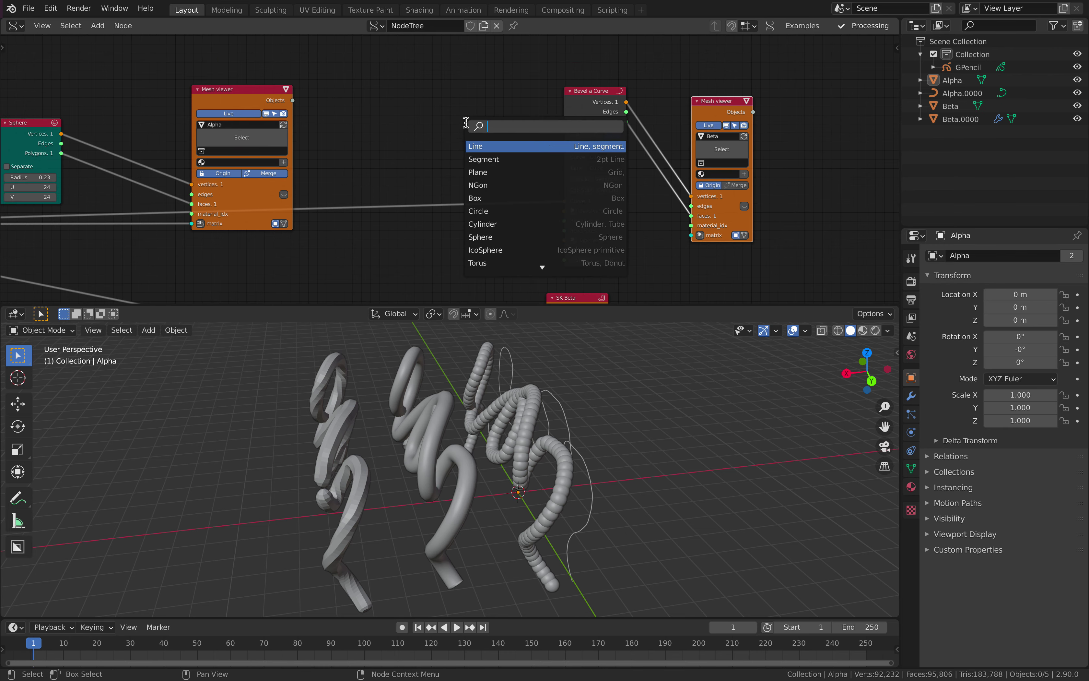
pyautogui.write('cir')
pyautogui.press('Return')
pyautogui.click(418, 110)
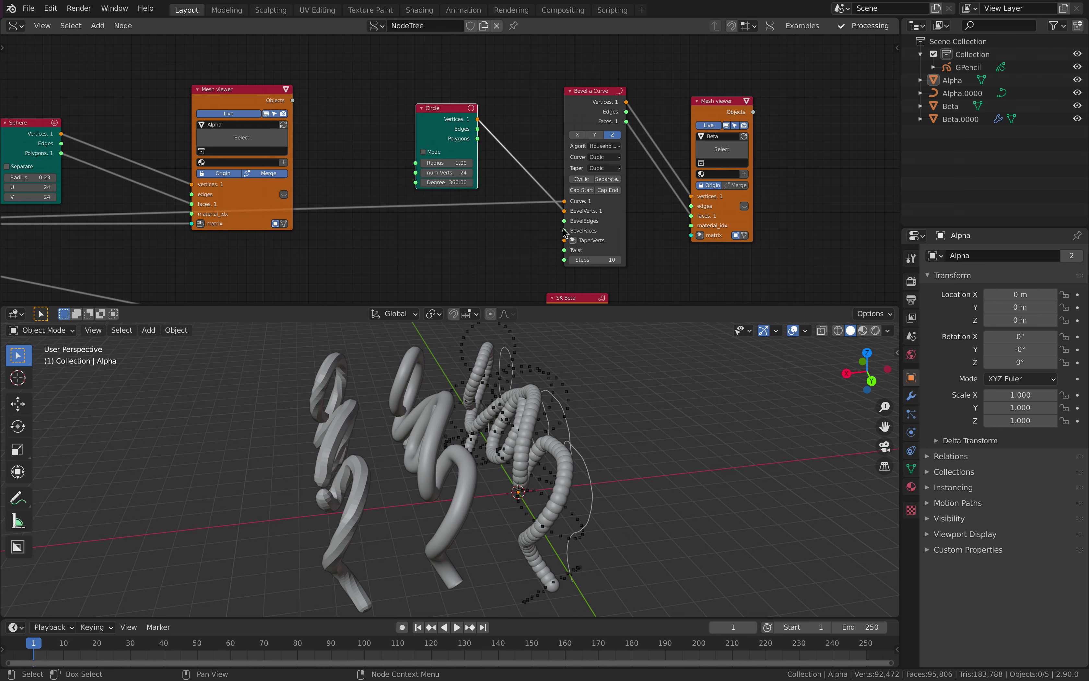
pyautogui.moveTo(479, 139); pyautogui.dragTo(479, 139)
# Set the Steps of the Bevel a Curve node to 128
pyautogui.moveTo(487, 419); pyautogui.dragTo(609, 448, button='middle')
pyautogui.moveTo(565, 245); pyautogui.dragTo(545, 213, button='middle')
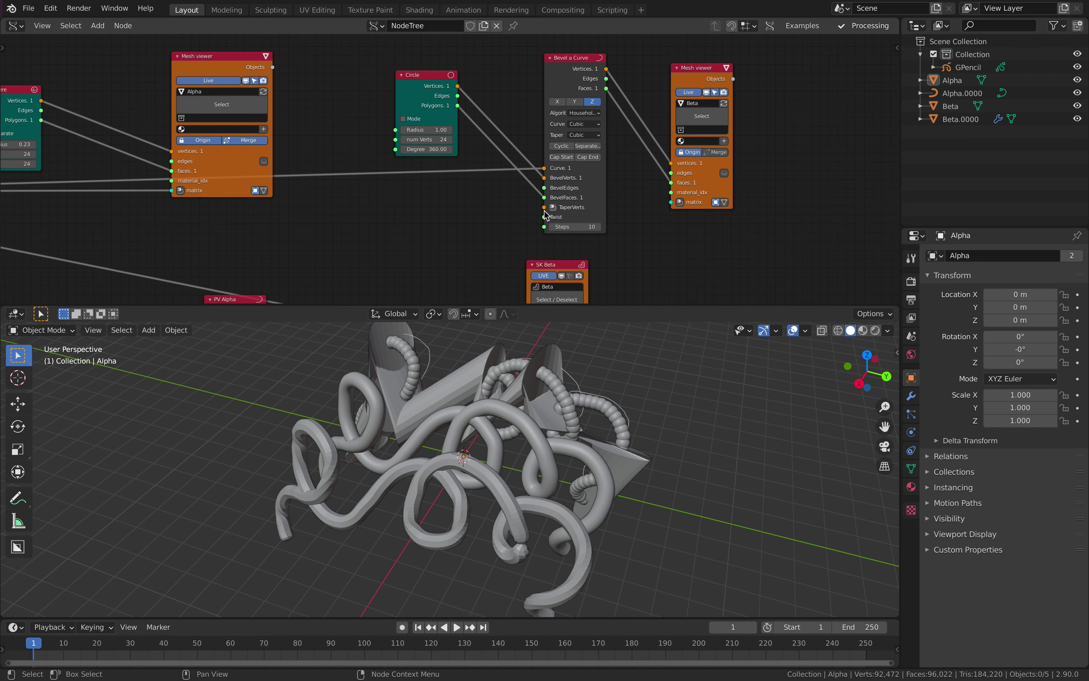
pyautogui.moveTo(581, 225)
pyautogui.mouseDown()
pyautogui.moveTo(688, 224)
pyautogui.moveTo(580, 226)
pyautogui.mouseUp()
pyautogui.moveTo(556, 430); pyautogui.dragTo(594, 424, button='middle')
pyautogui.moveTo(610, 240); pyautogui.dragTo(550, 235, button='middle')
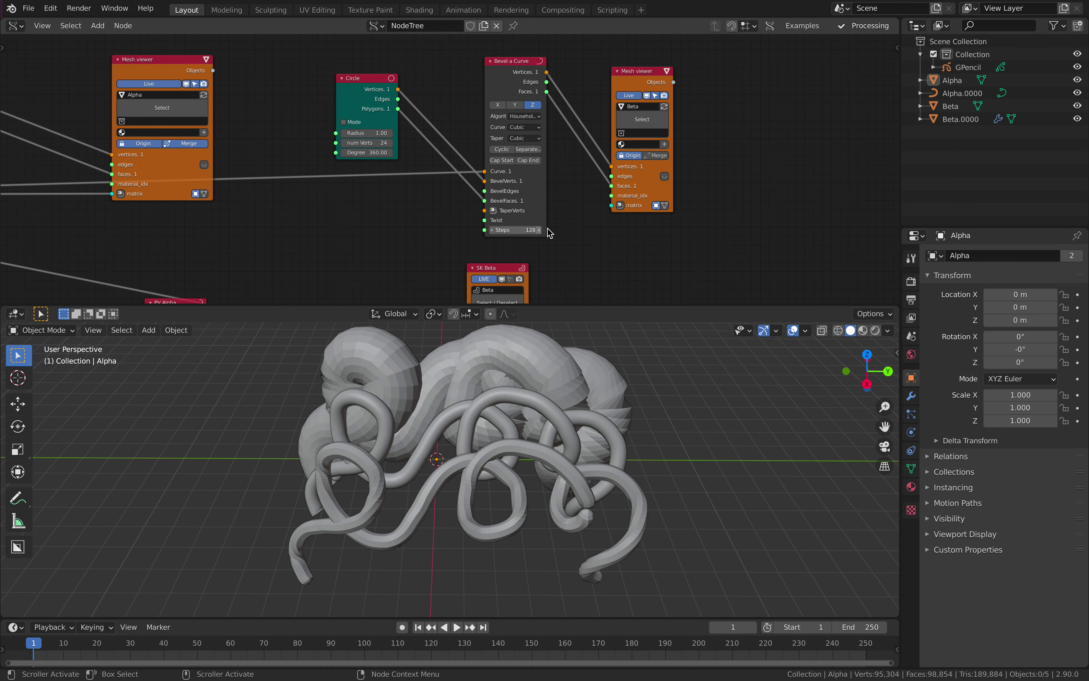
# Turn on edge display in the Beta Mesh viewer and set the Circle radius to 0.30
pyautogui.scroll(2, 550, 234)
pyautogui.moveTo(665, 62); pyautogui.dragTo(668, 54)
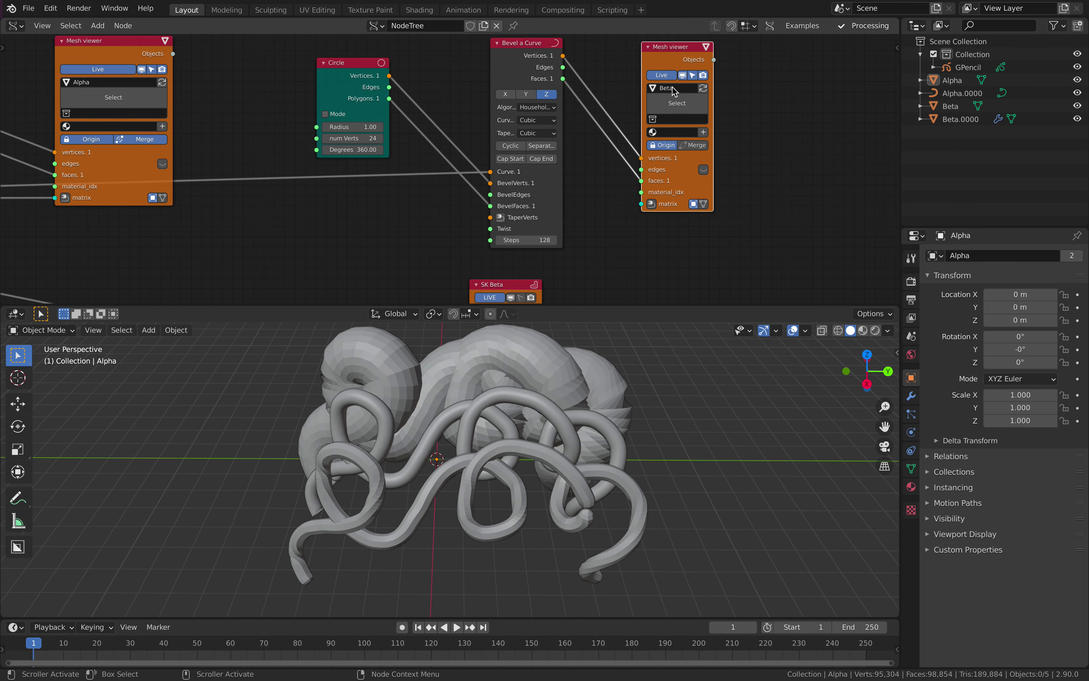
pyautogui.click(703, 169)
pyautogui.moveTo(588, 327); pyautogui.dragTo(549, 333, button='middle')
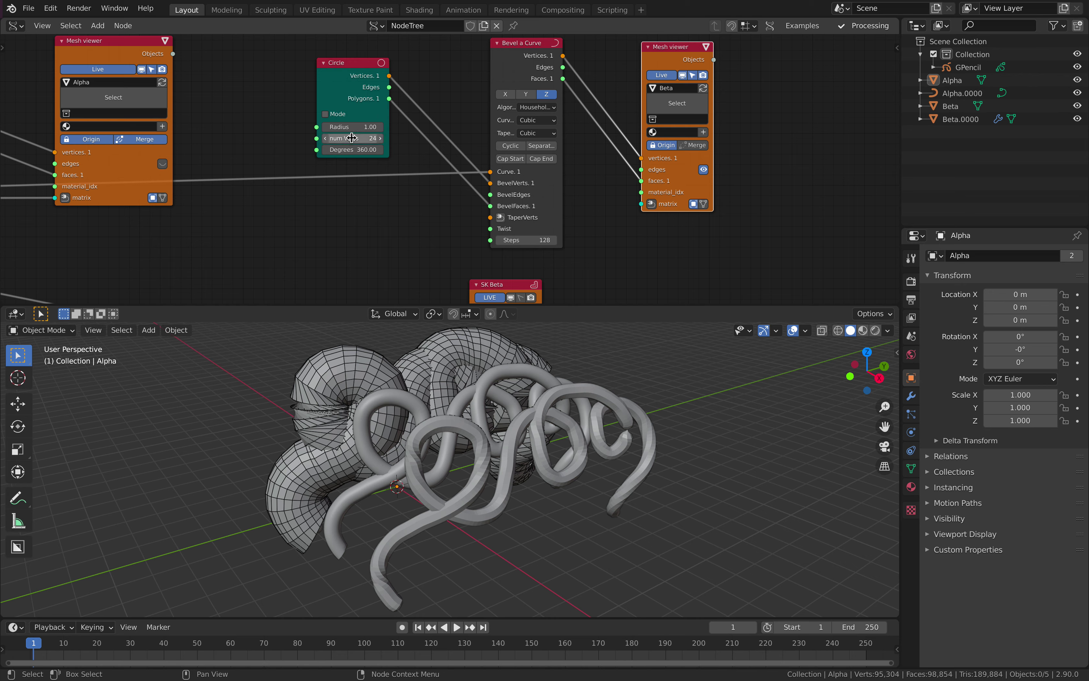
pyautogui.moveTo(356, 128)
pyautogui.mouseDown()
pyautogui.moveTo(331, 128)
pyautogui.moveTo(356, 128)
pyautogui.mouseUp()
pyautogui.moveTo(526, 356); pyautogui.dragTo(597, 367, button='middle')
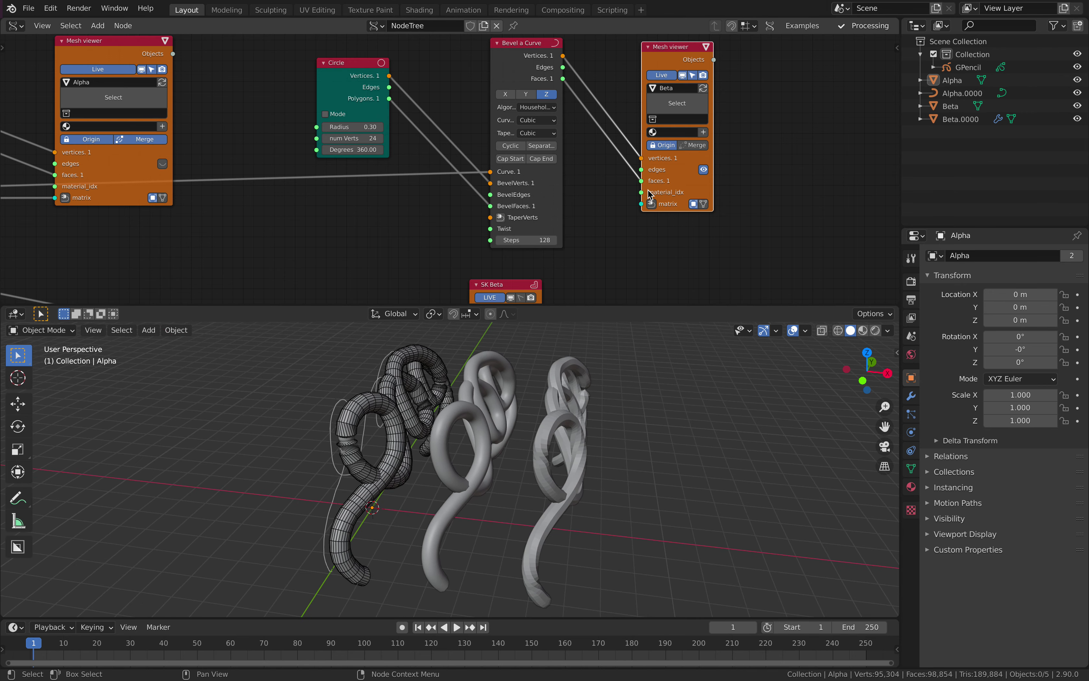
# Add a Matrix In node to the Beta Mesh viewer's matrix input with location X 8.46, and save the file
pyautogui.click(652, 205)
pyautogui.moveTo(507, 116); pyautogui.dragTo(743, 203)
pyautogui.click(585, 203)
pyautogui.moveTo(621, 450); pyautogui.dragTo(551, 477, button='middle')
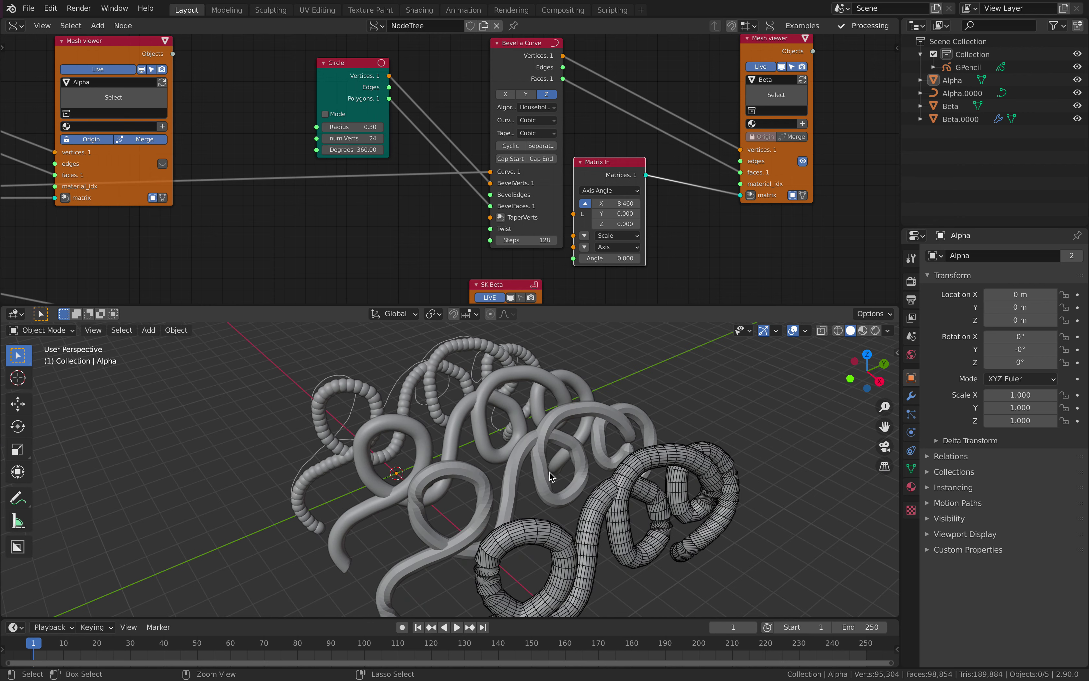
pyautogui.hotkey('ctrl', 's')
# Set the Sine Oscillator amplitude to 0.46 and period to 1.90, and save the file
pyautogui.moveTo(443, 480); pyautogui.dragTo(511, 450, button='middle')
pyautogui.moveTo(359, 301); pyautogui.dragTo(496, 221, button='middle')
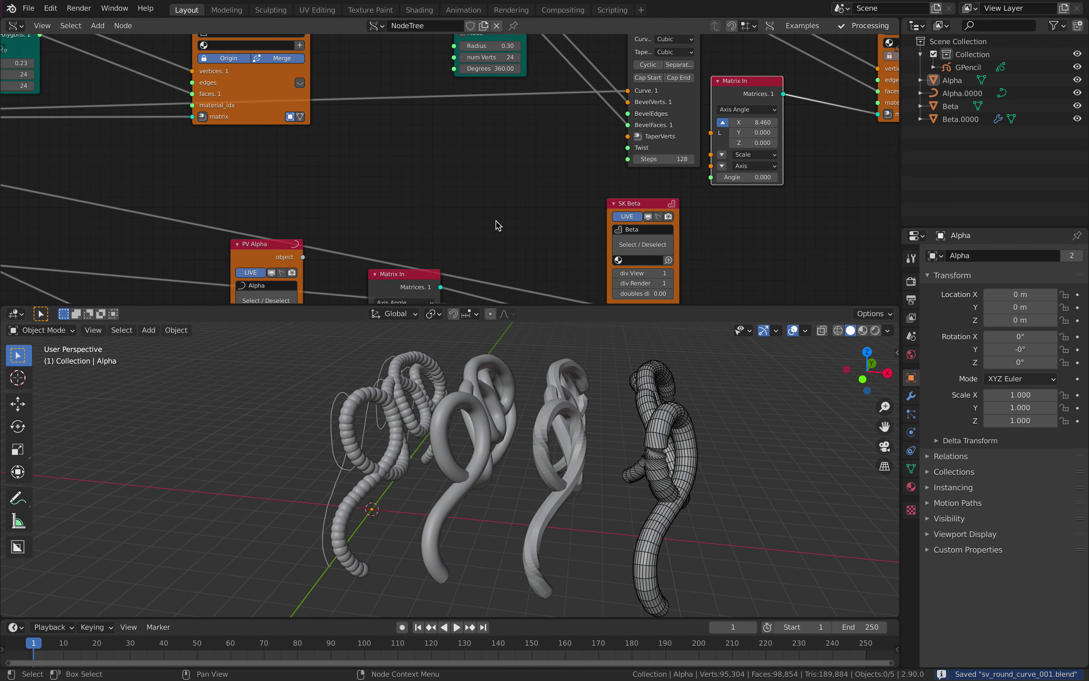
pyautogui.moveTo(488, 454); pyautogui.dragTo(506, 455, button='middle')
pyautogui.scroll(-1, 315, 180)
pyautogui.moveTo(316, 181); pyautogui.dragTo(489, 140, button='middle')
pyautogui.scroll(-1, 189, 171)
pyautogui.moveTo(189, 170); pyautogui.dragTo(373, 138, button='middle')
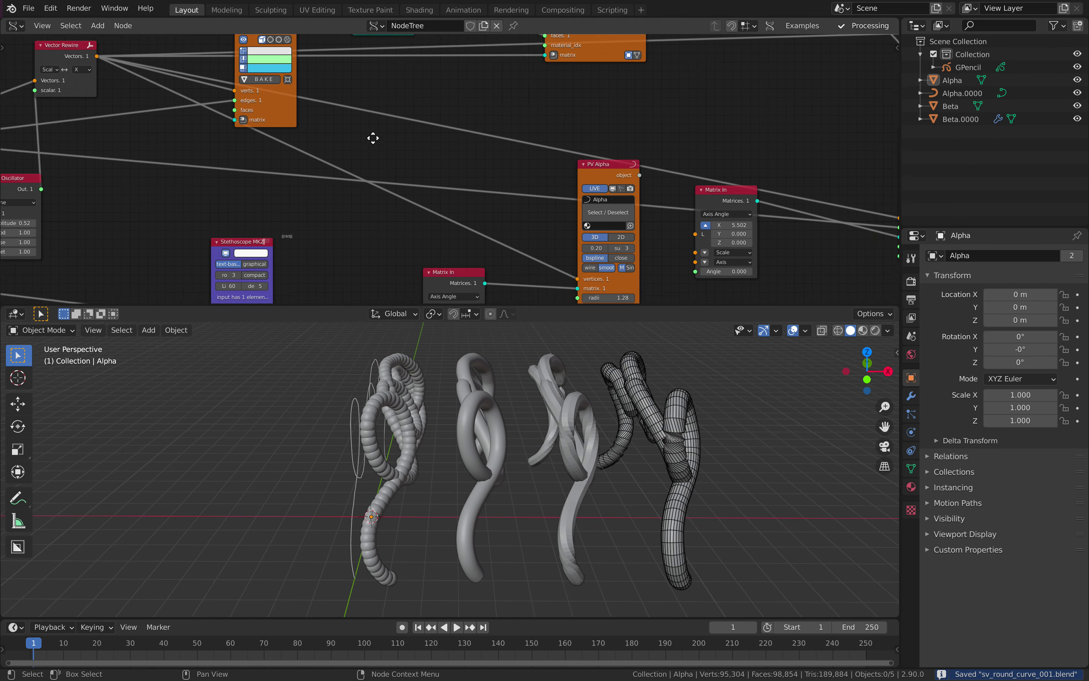
pyautogui.moveTo(301, 248); pyautogui.dragTo(367, 136, button='middle')
pyautogui.moveTo(341, 90); pyautogui.dragTo(631, 171, button='middle')
pyautogui.scroll(4, 454, 166)
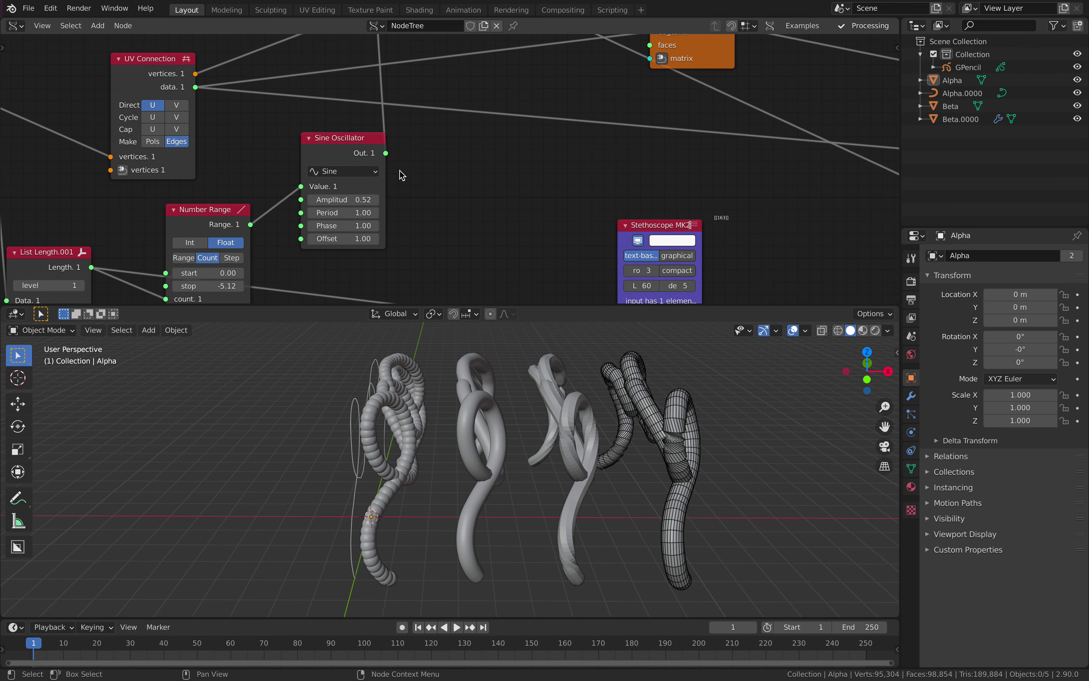
pyautogui.moveTo(343, 199); pyautogui.dragTo(387, 213)
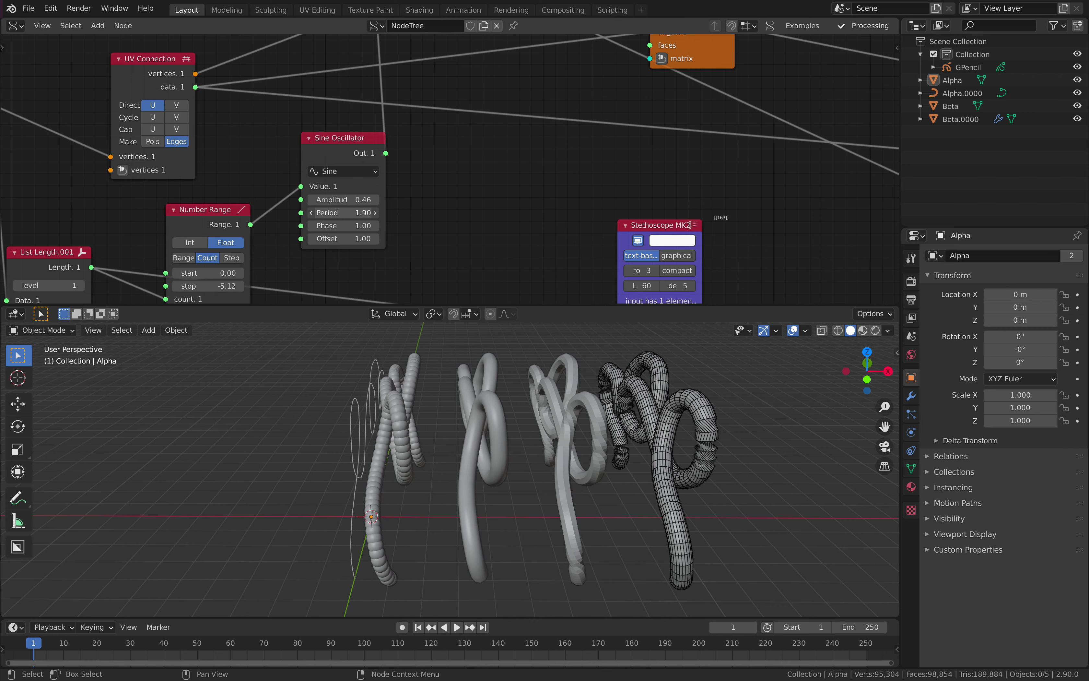
pyautogui.moveTo(621, 488); pyautogui.dragTo(526, 495, button='middle')
pyautogui.hotkey('ctrl', 's')
# Set the y value of the Multiply node after Path Length to 40 to pack the spheres more densely
pyautogui.click(457, 506)
pyautogui.click(599, 477)
pyautogui.scroll(-4, 353, 173)
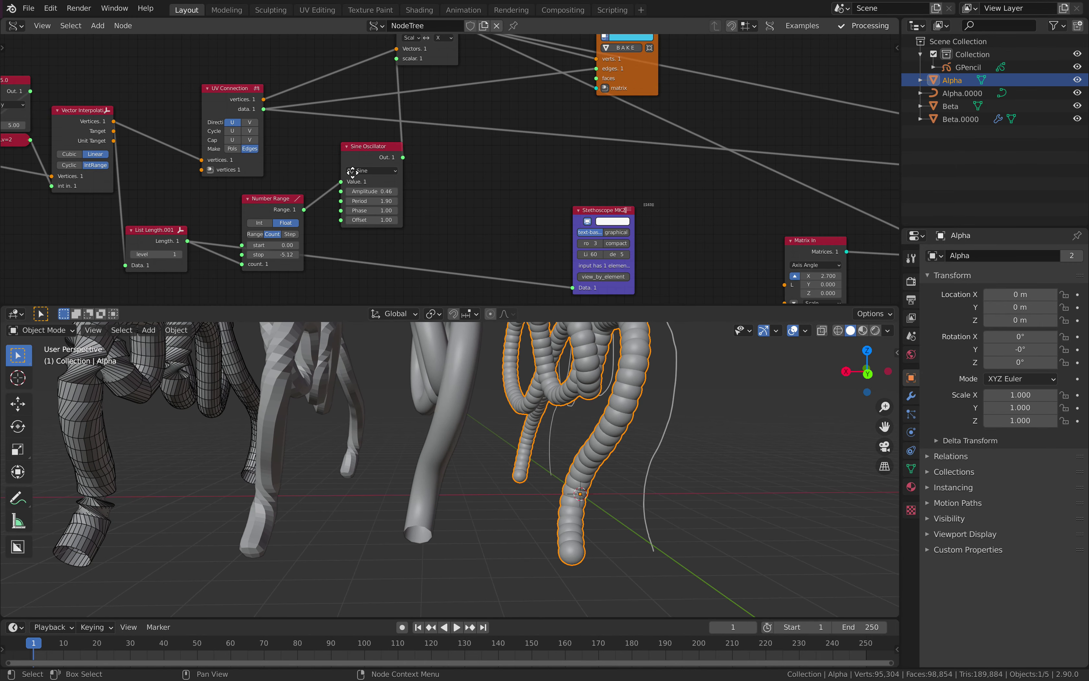
pyautogui.moveTo(352, 173); pyautogui.dragTo(477, 175, button='middle')
pyautogui.moveTo(397, 195); pyautogui.dragTo(671, 251, button='middle')
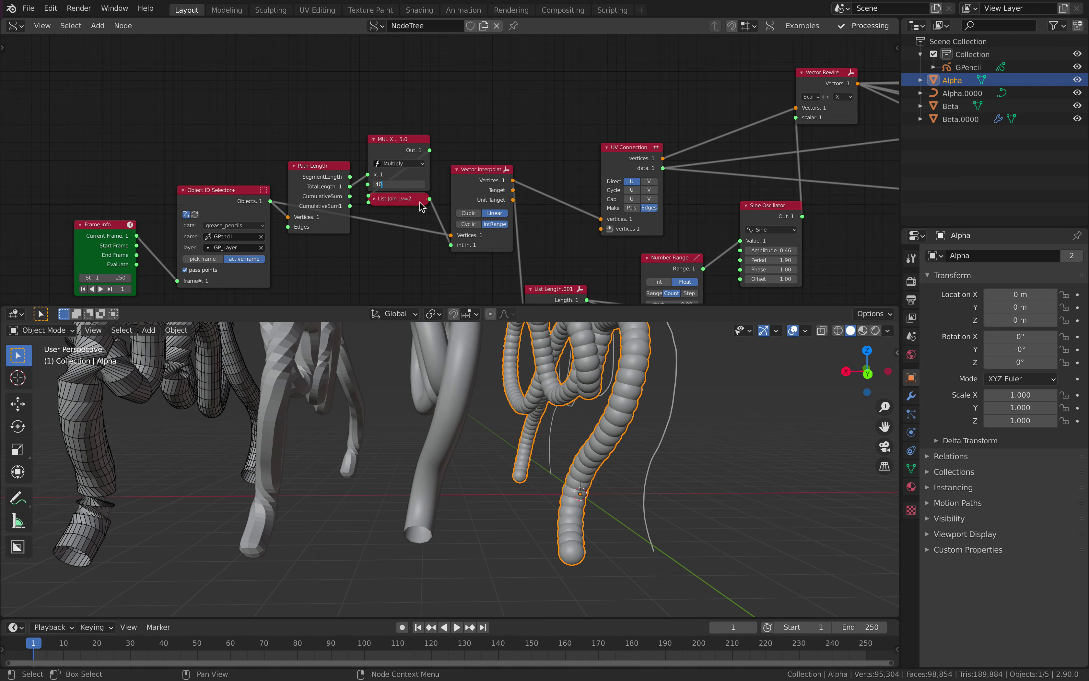
pyautogui.press('Return')
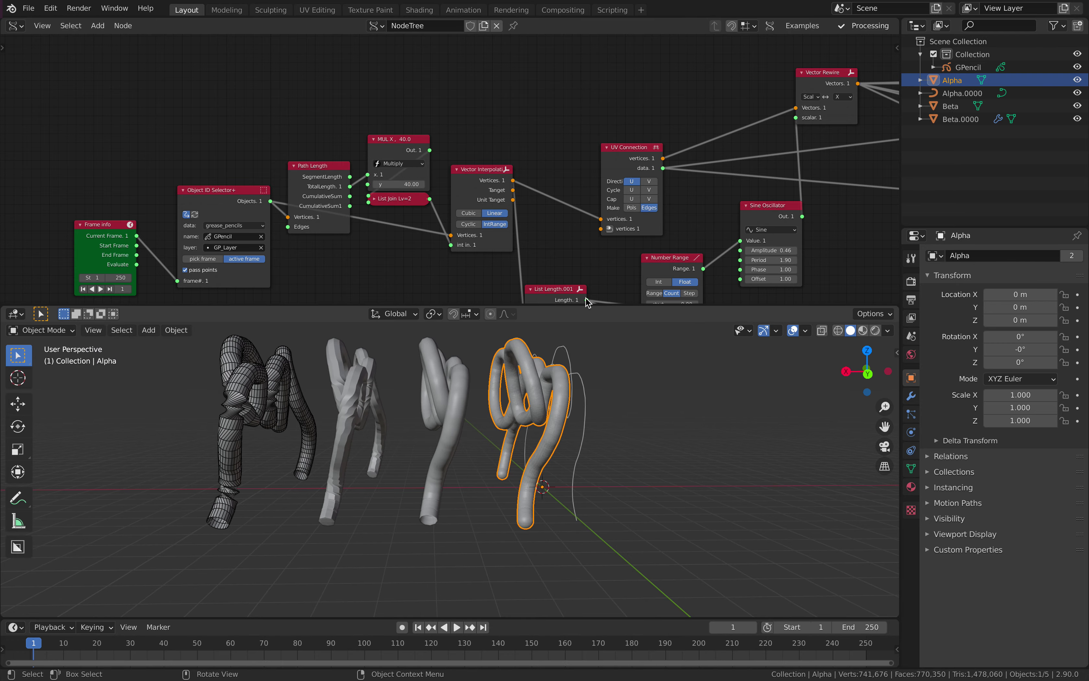
# Examine the ends and surfaces of the four tube versions from several angles, along with the overall node layout
pyautogui.moveTo(509, 471); pyautogui.dragTo(568, 423, button='middle')
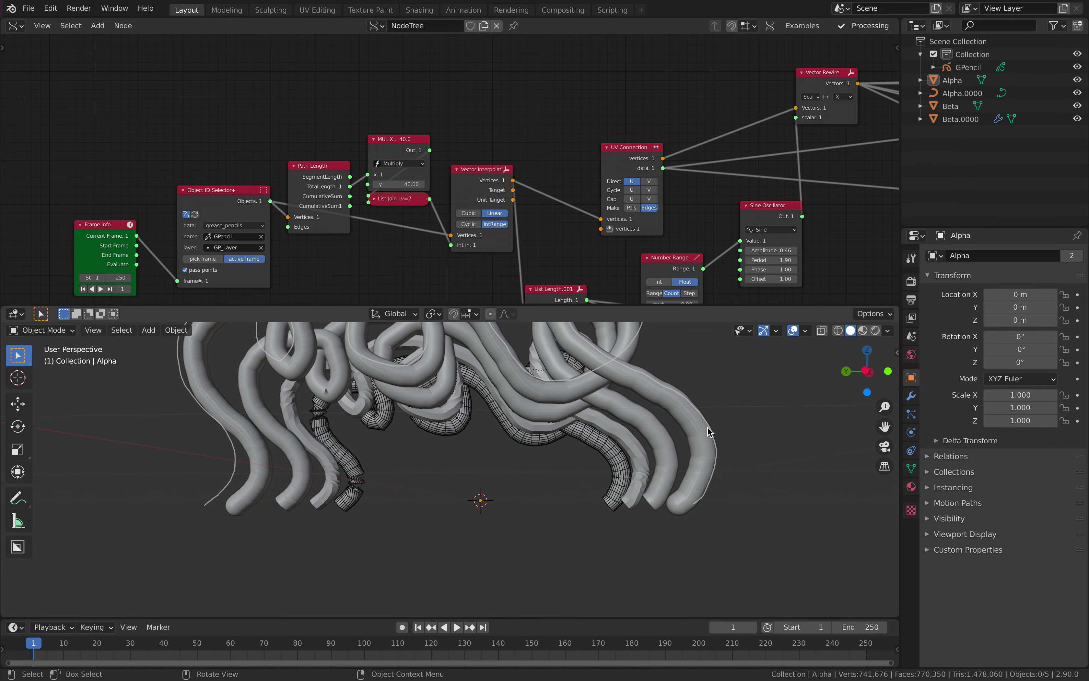
pyautogui.moveTo(707, 427); pyautogui.dragTo(471, 466, button='middle')
pyautogui.rightClick(469, 499)
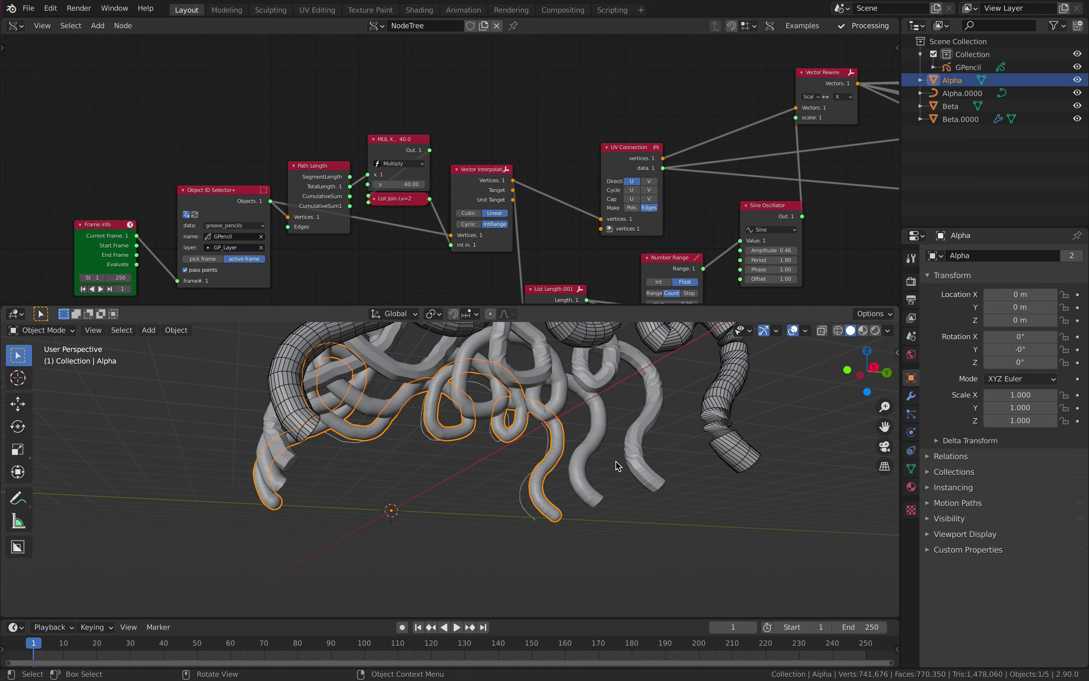
pyautogui.moveTo(714, 449); pyautogui.dragTo(614, 487, button='middle')
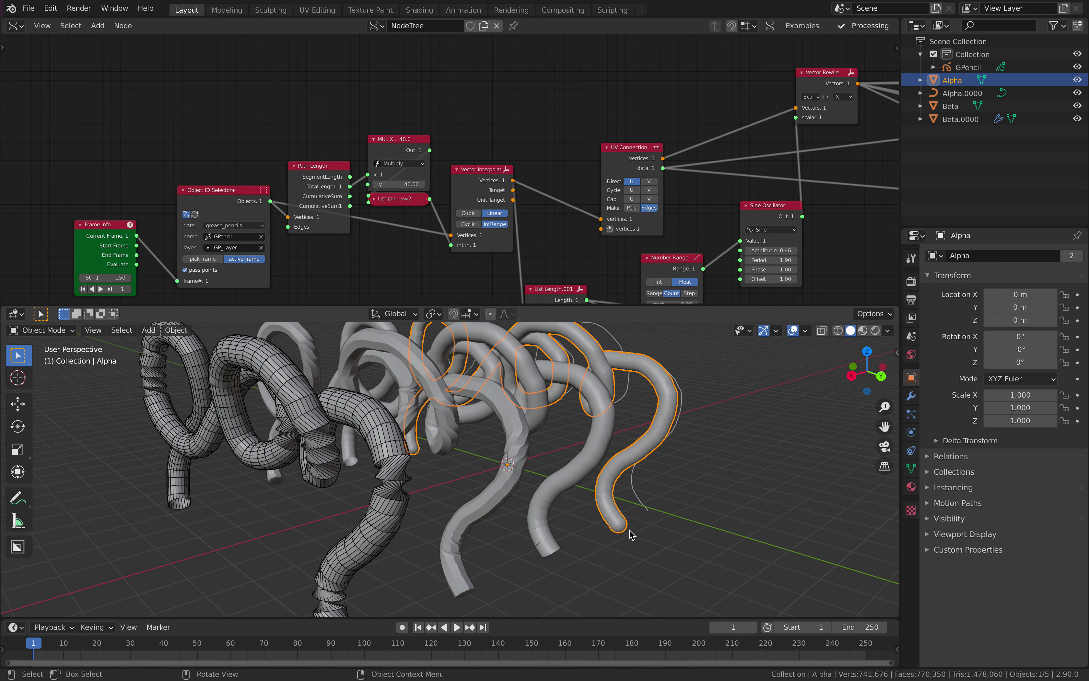
pyautogui.moveTo(619, 531); pyautogui.dragTo(718, 464, button='middle')
pyautogui.click(706, 409)
pyautogui.scroll(-4, 543, 85)
pyautogui.moveTo(542, 83); pyautogui.dragTo(436, 91, button='middle')
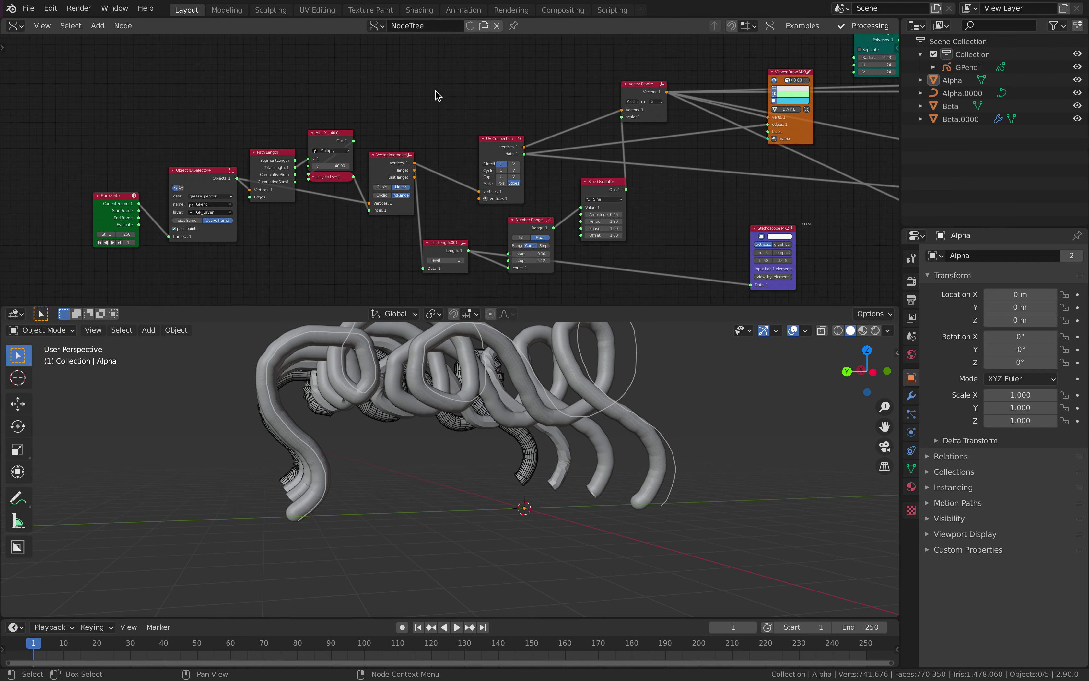
pyautogui.moveTo(689, 423); pyautogui.dragTo(540, 424, button='middle')
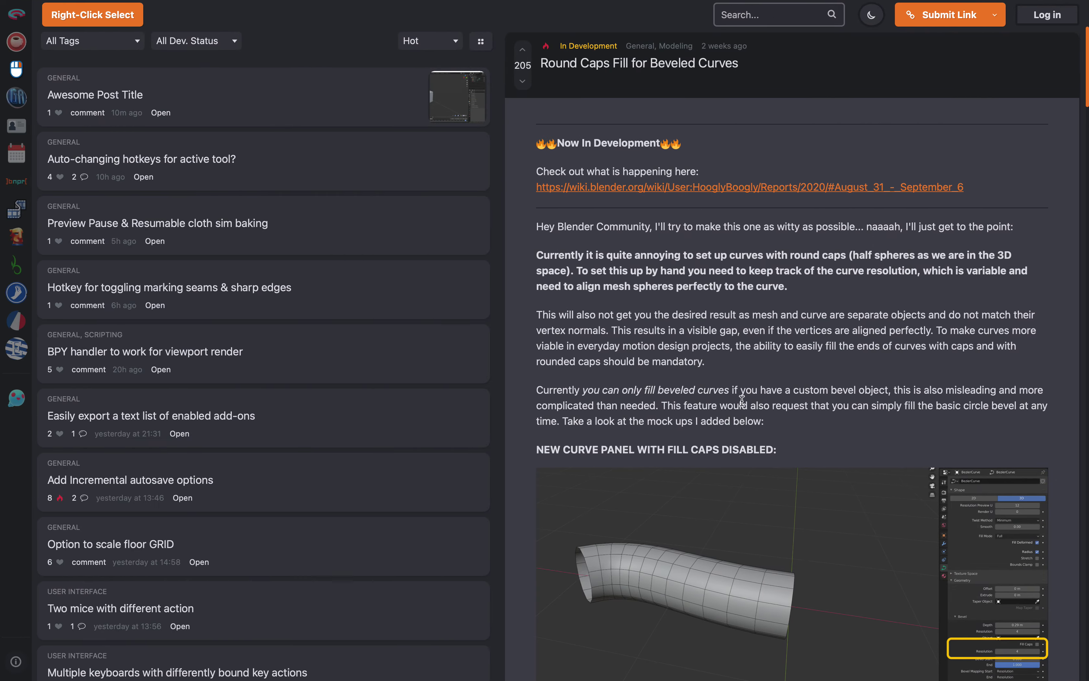